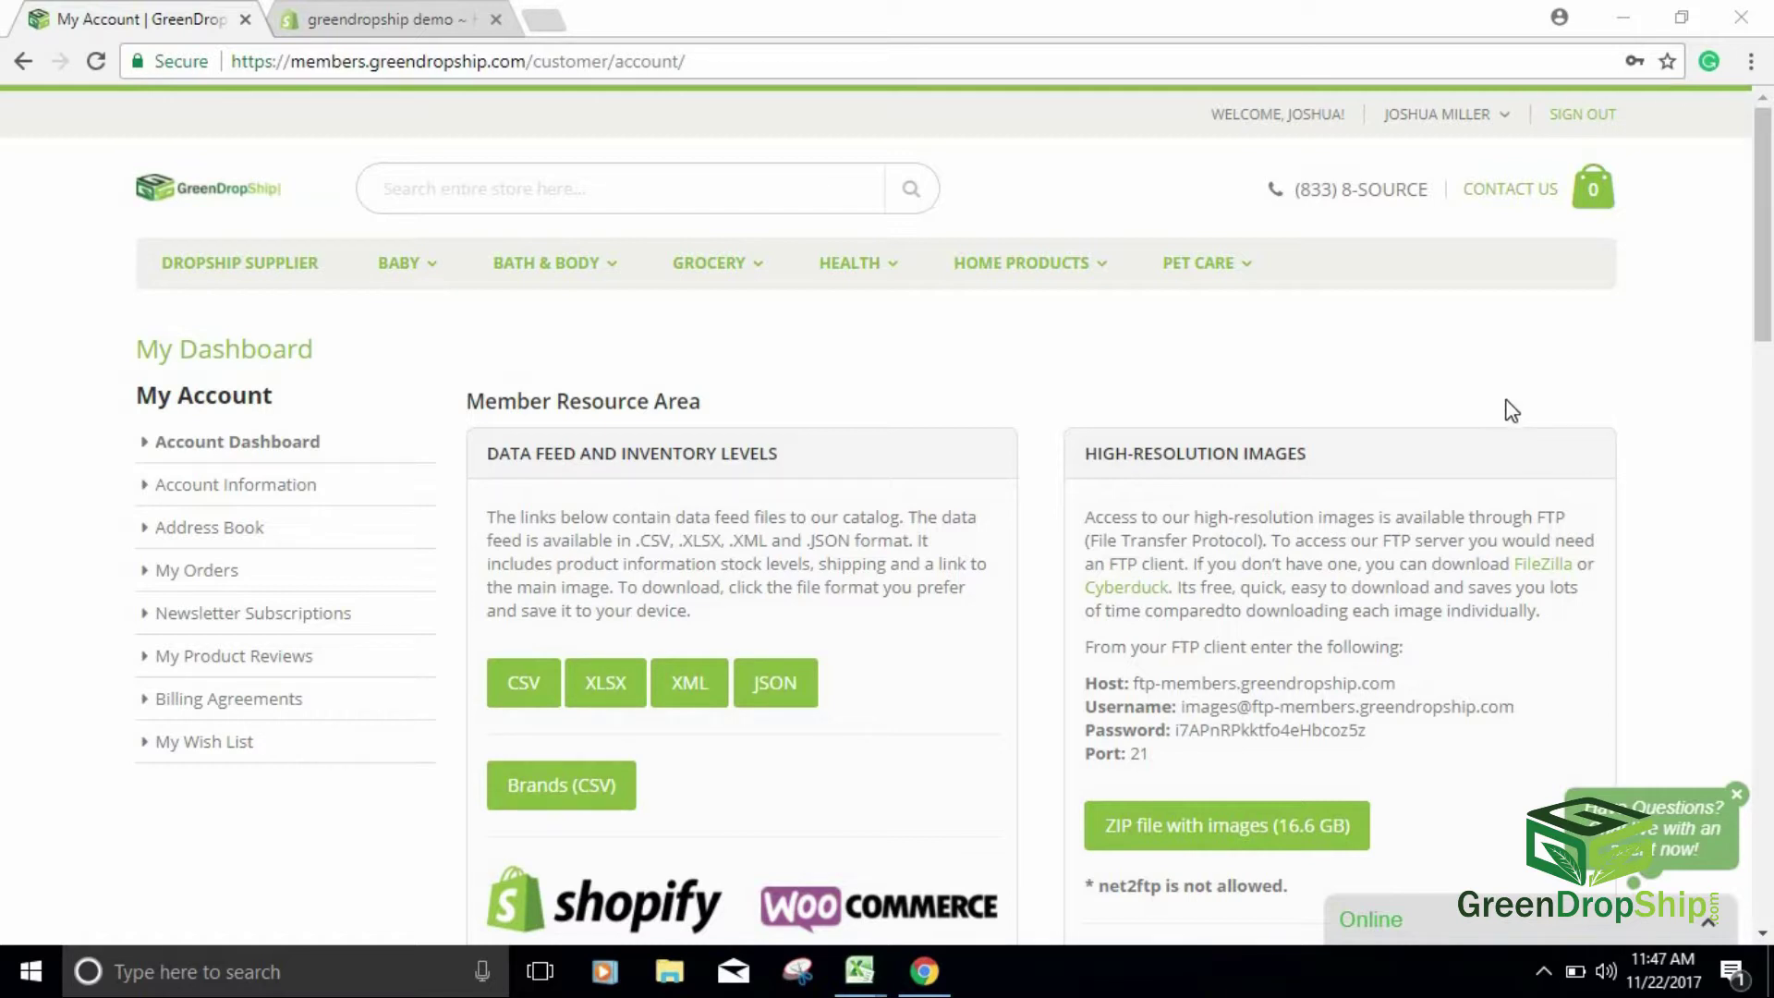
# Step: Download the Brands CSV file and the Shopify product feed from the Member Resource Area
pyautogui.scroll(-3, 1037, 495)
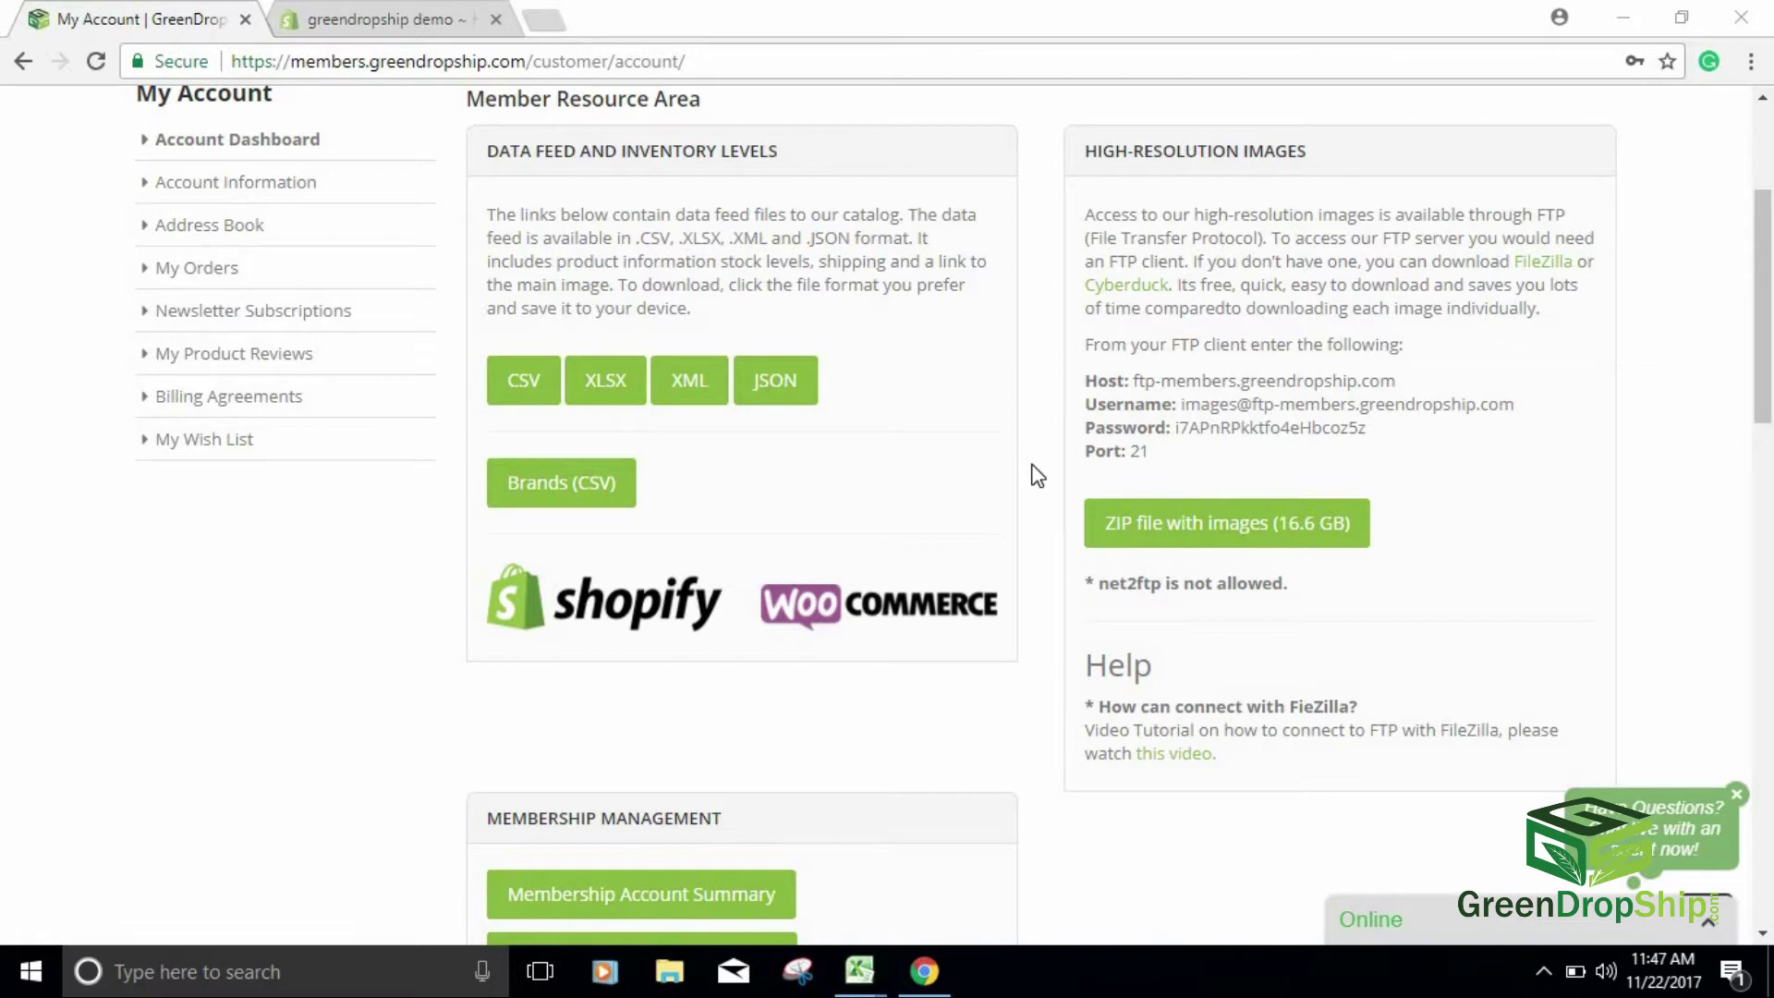
pyautogui.scroll(3, 1036, 471)
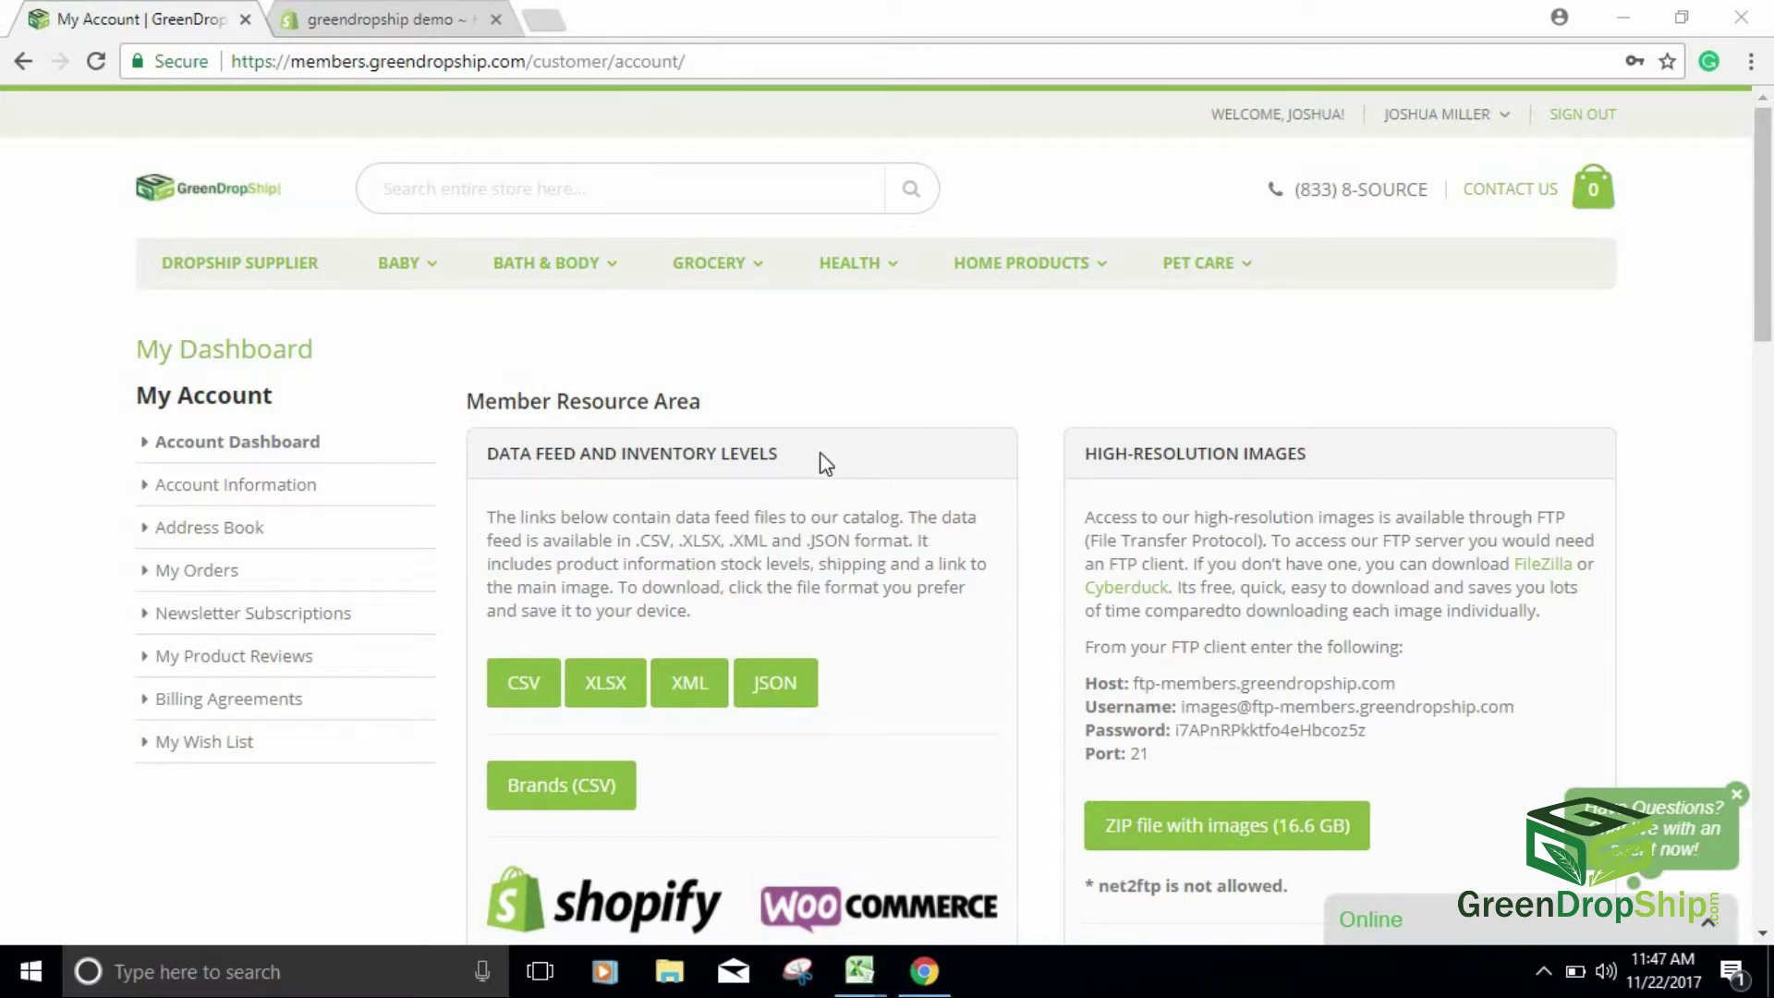
pyautogui.scroll(-3, 818, 458)
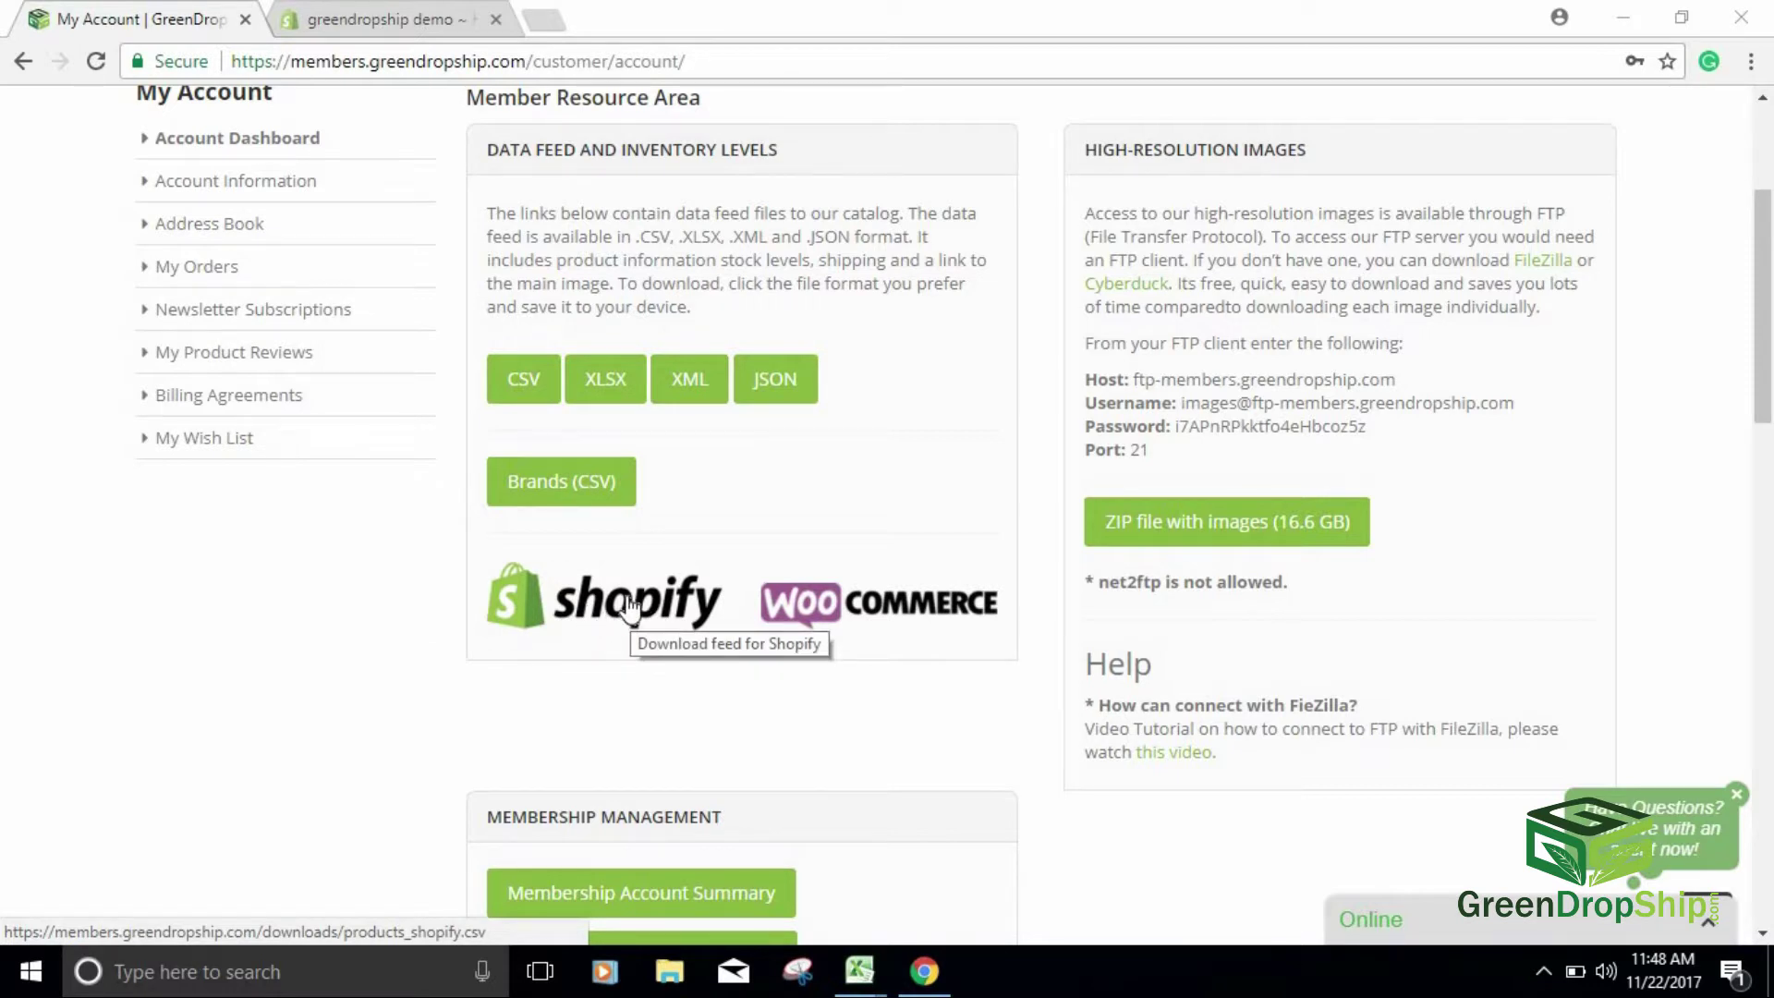
pyautogui.click(593, 484)
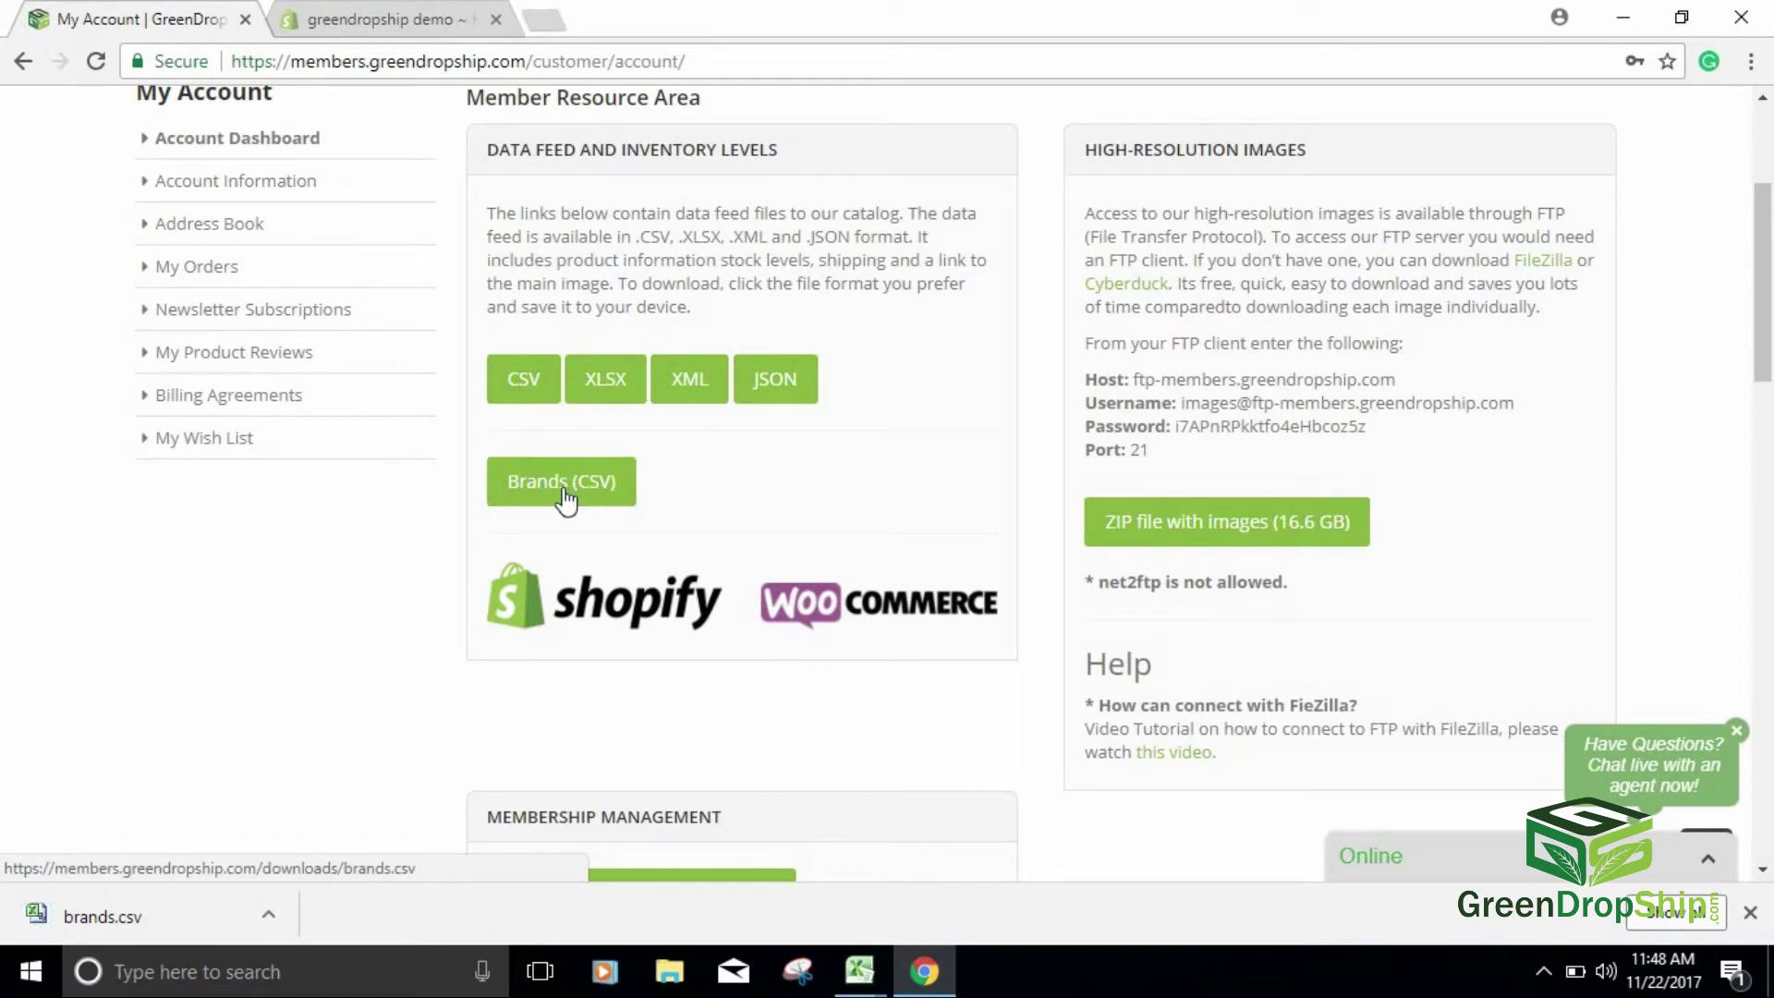
pyautogui.click(605, 614)
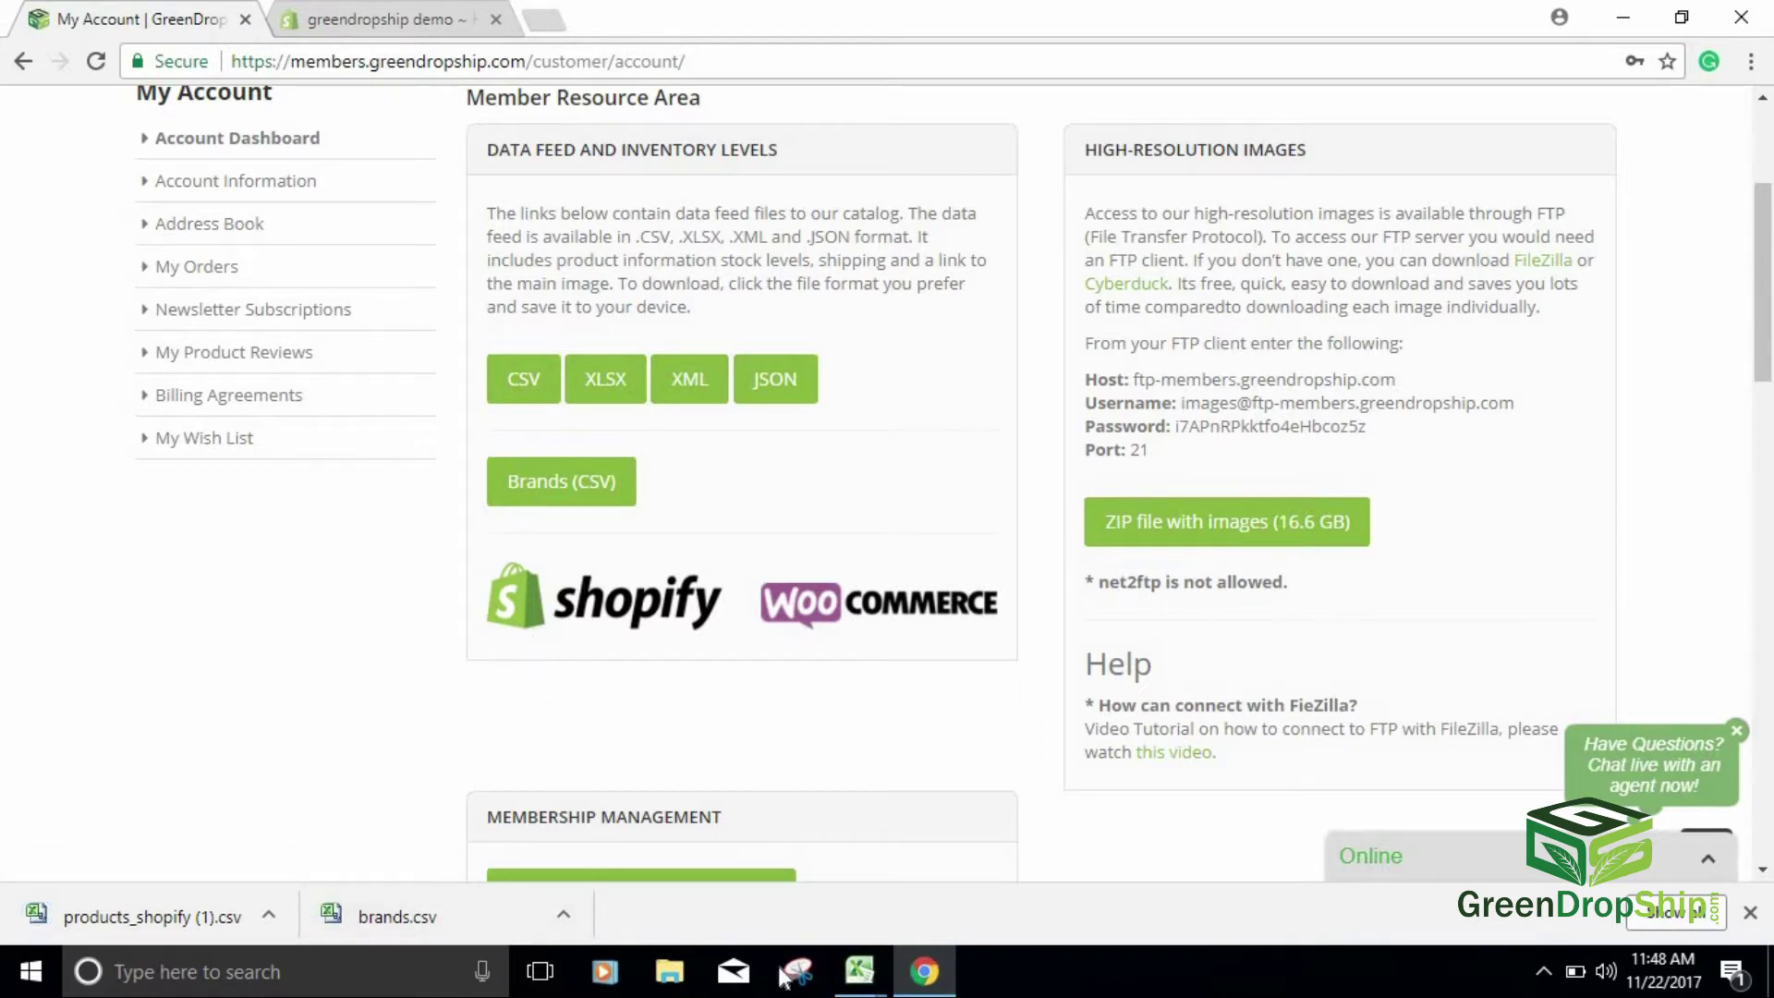
# Step: Switch to the products_shopify workbook in Excel and increase the height of header row 1
pyautogui.moveTo(866, 985)
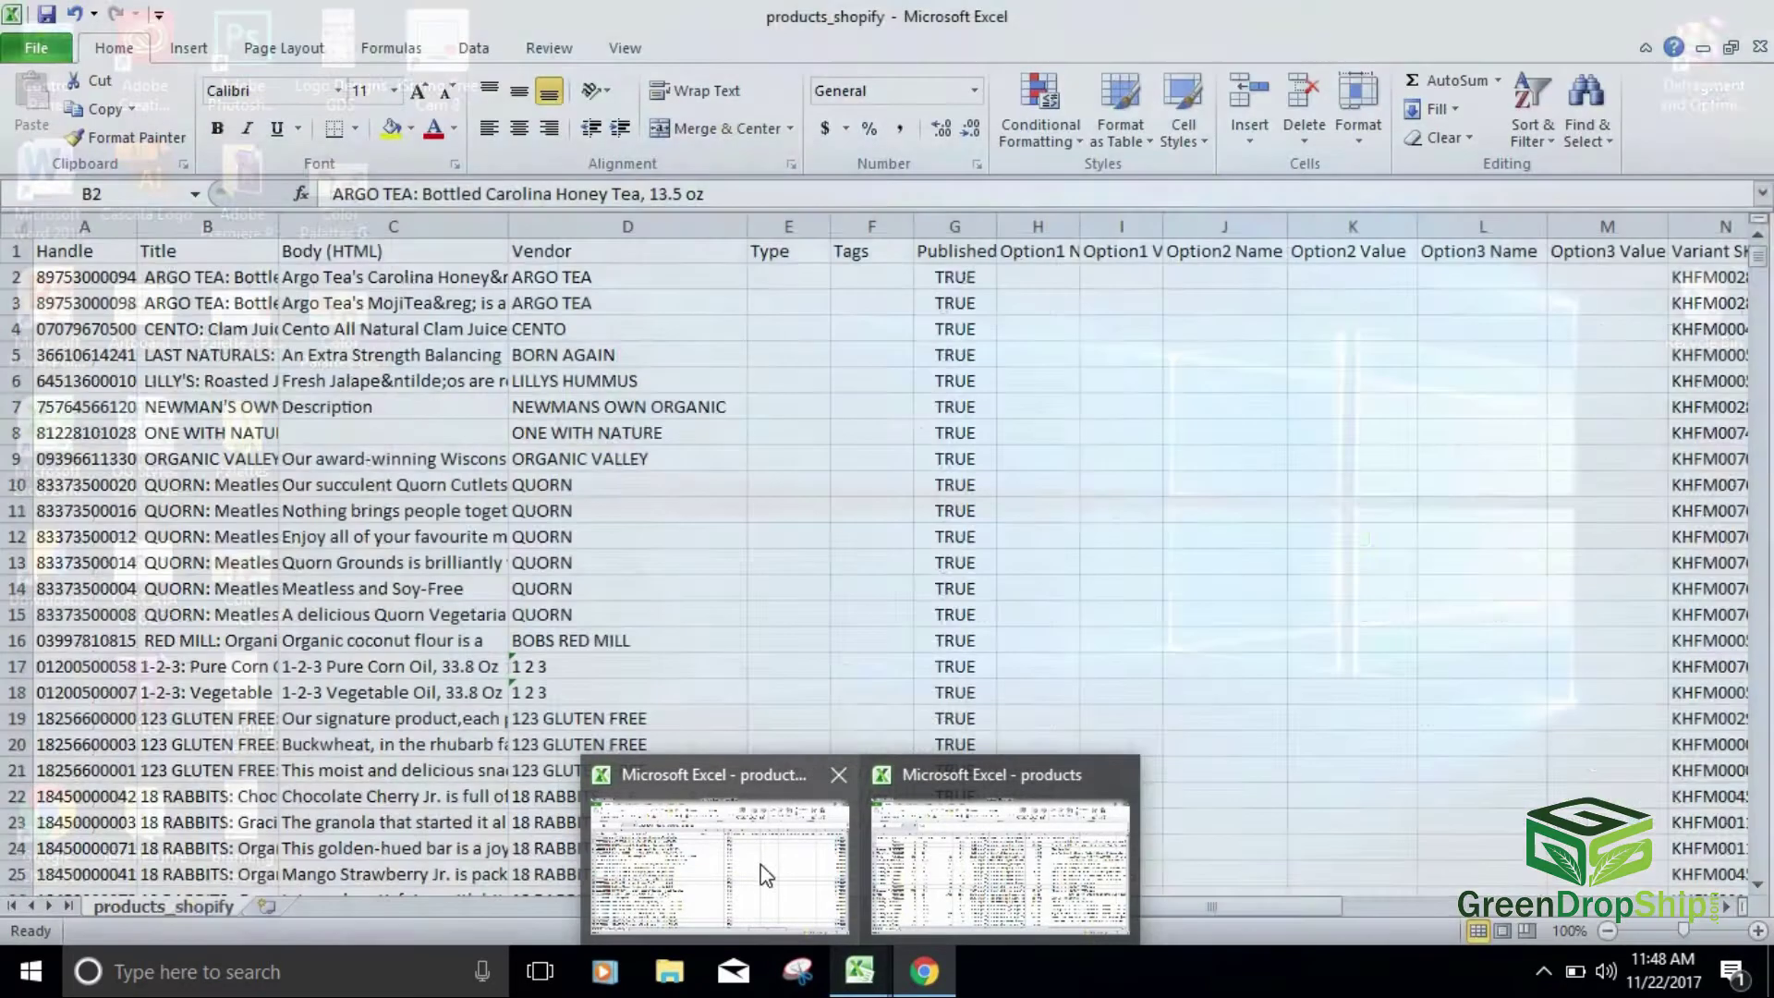
pyautogui.click(915, 859)
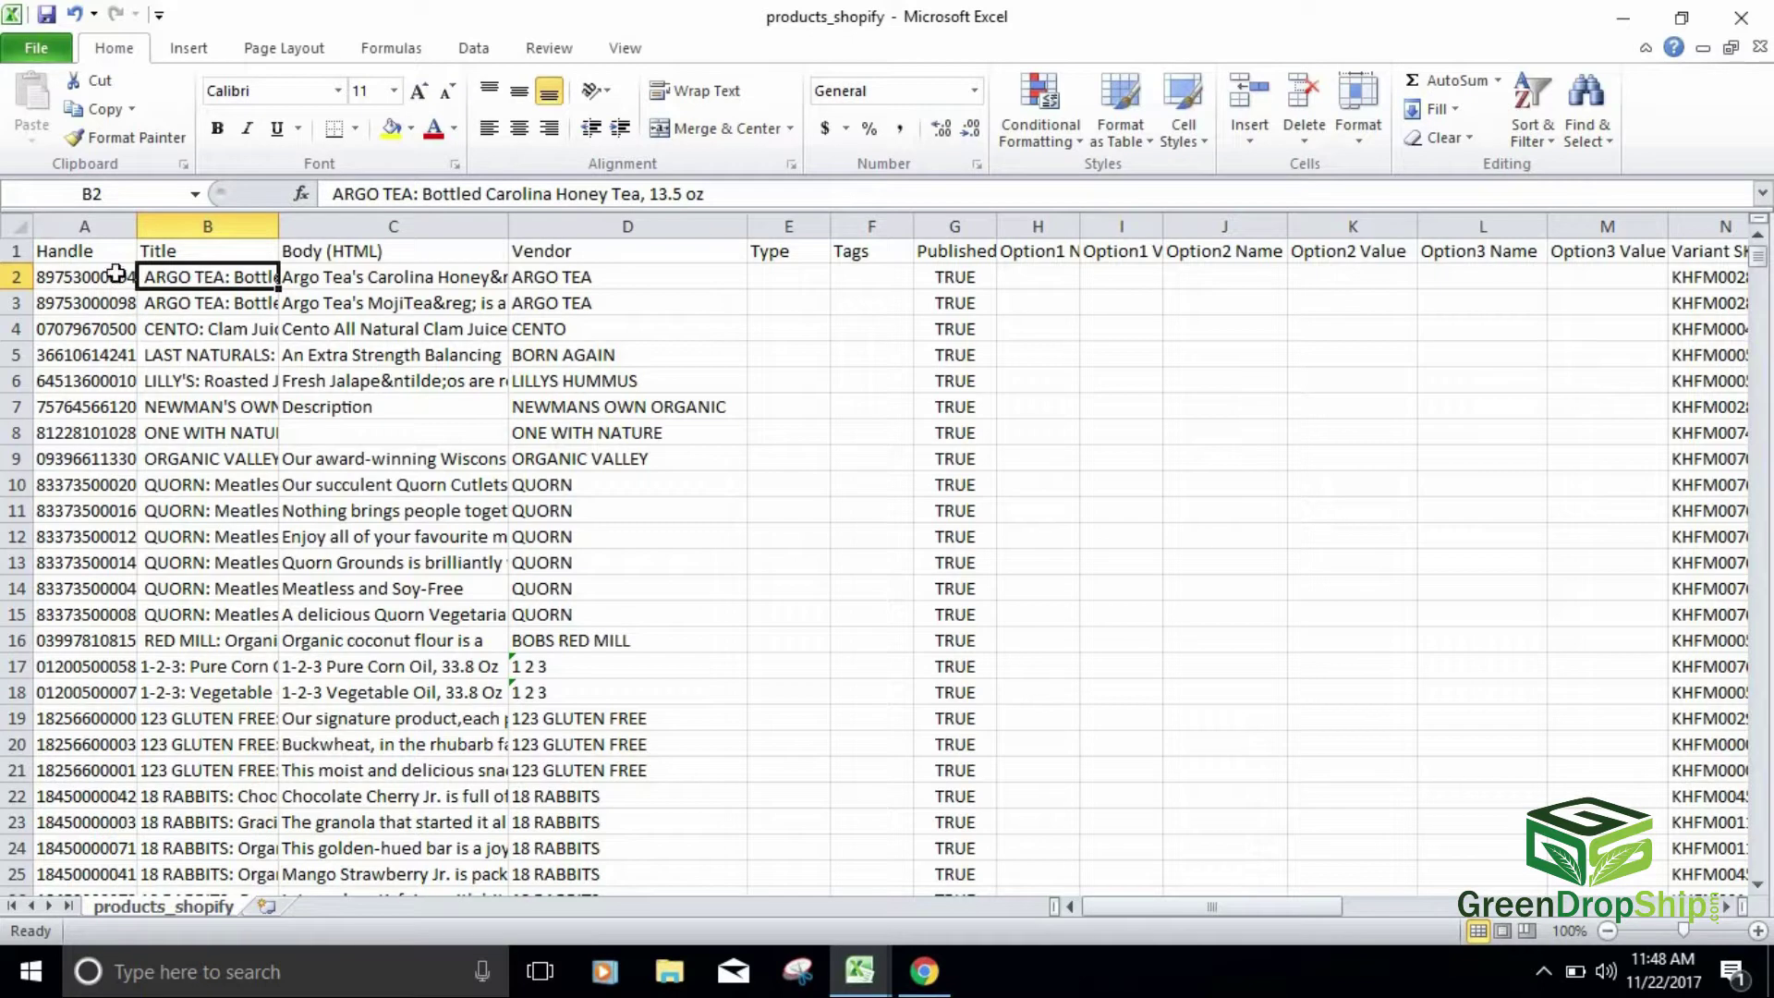
pyautogui.click(16, 251)
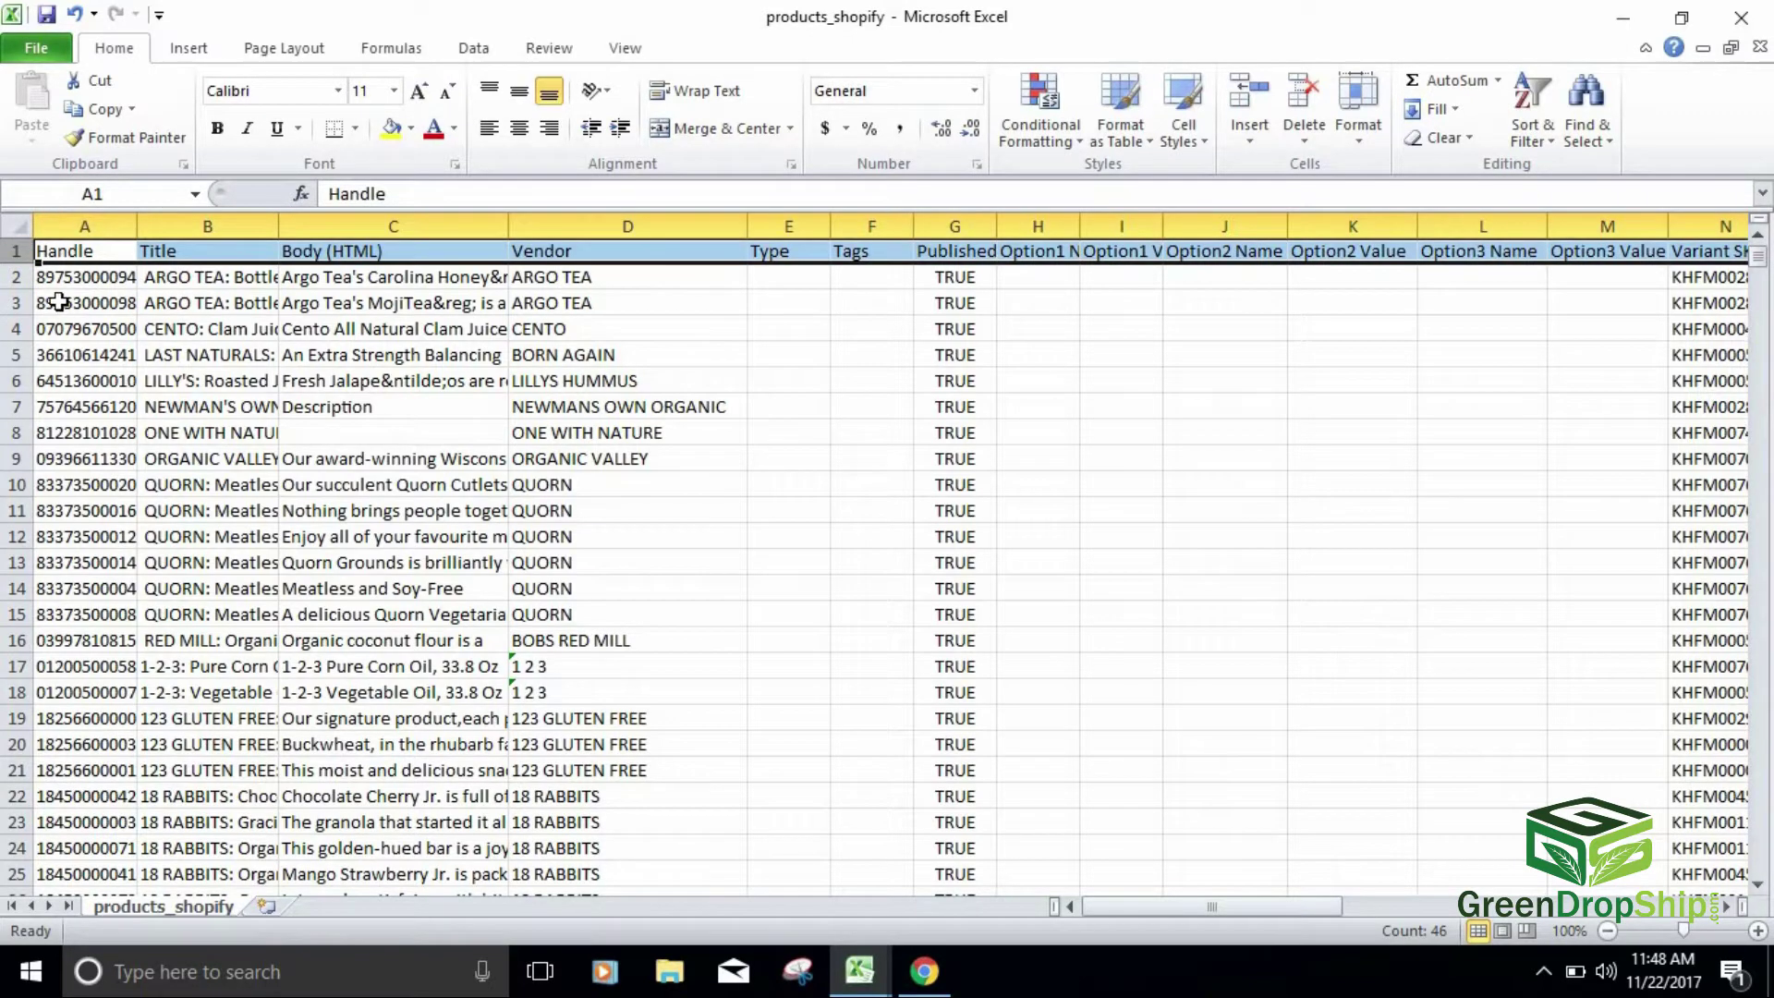
pyautogui.moveTo(22, 264); pyautogui.dragTo(24, 283)
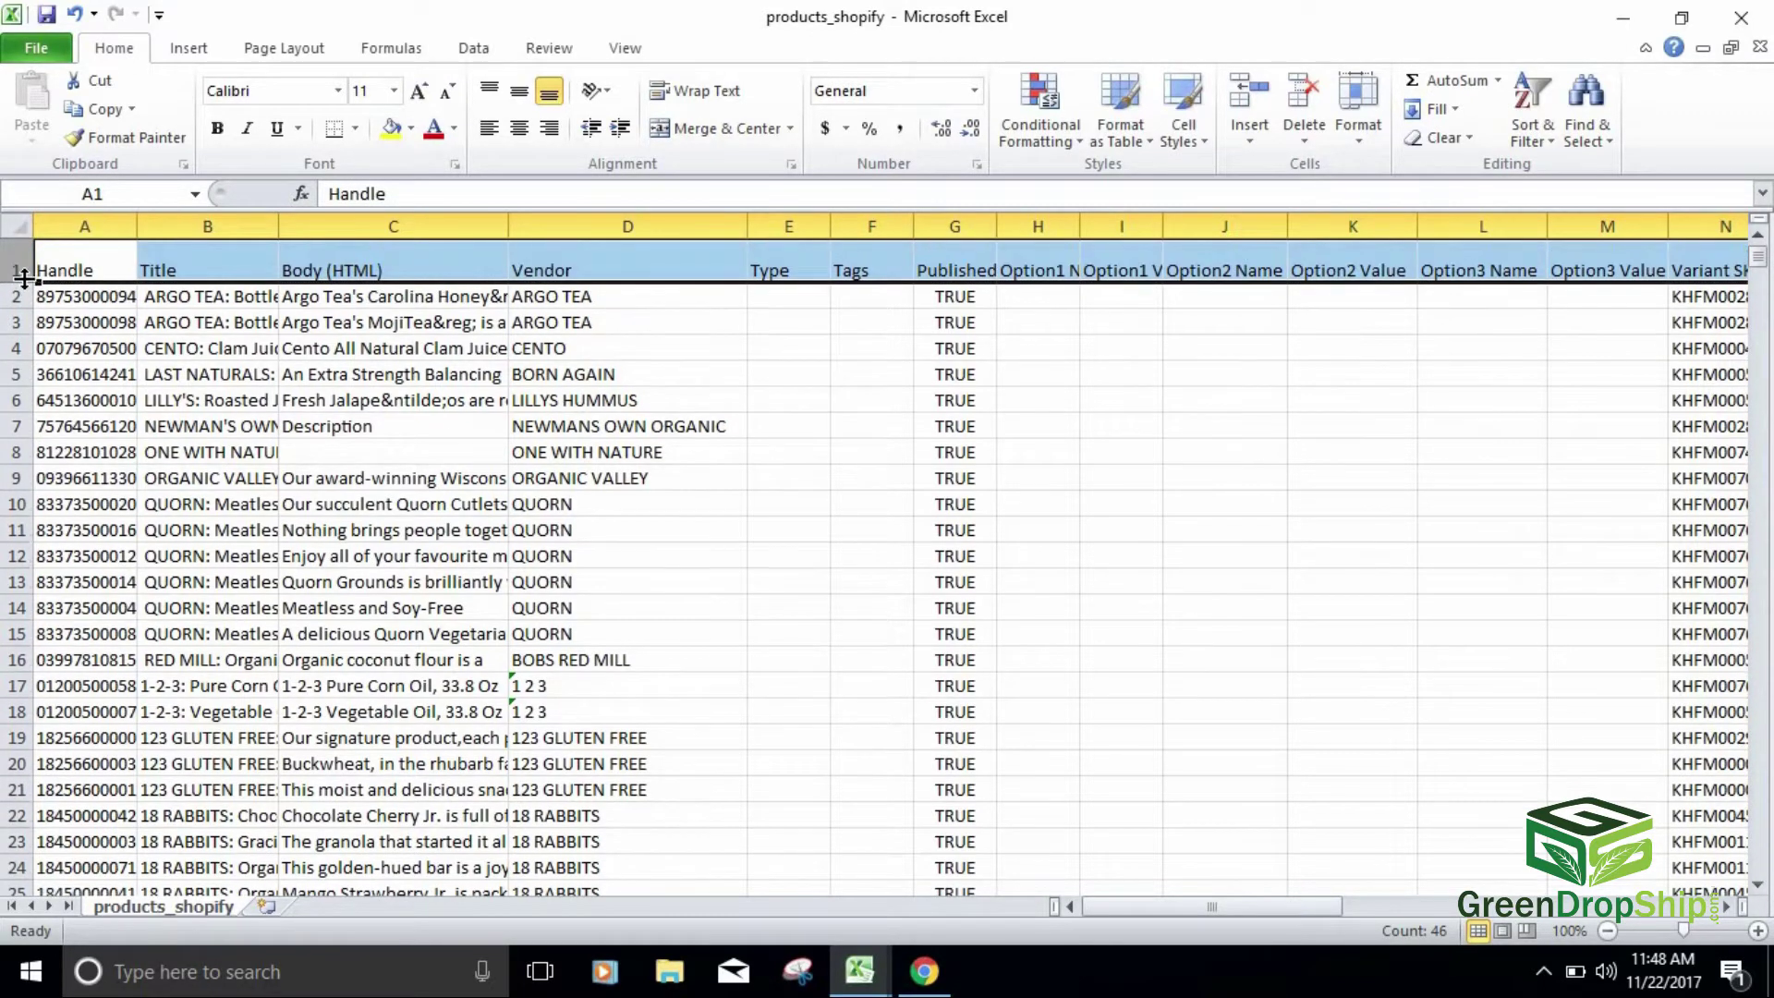
# Step: Widen the Handle column A to show more of the product handles, and select the first handle in A2
pyautogui.click(58, 273)
pyautogui.moveTo(137, 226); pyautogui.dragTo(268, 226)
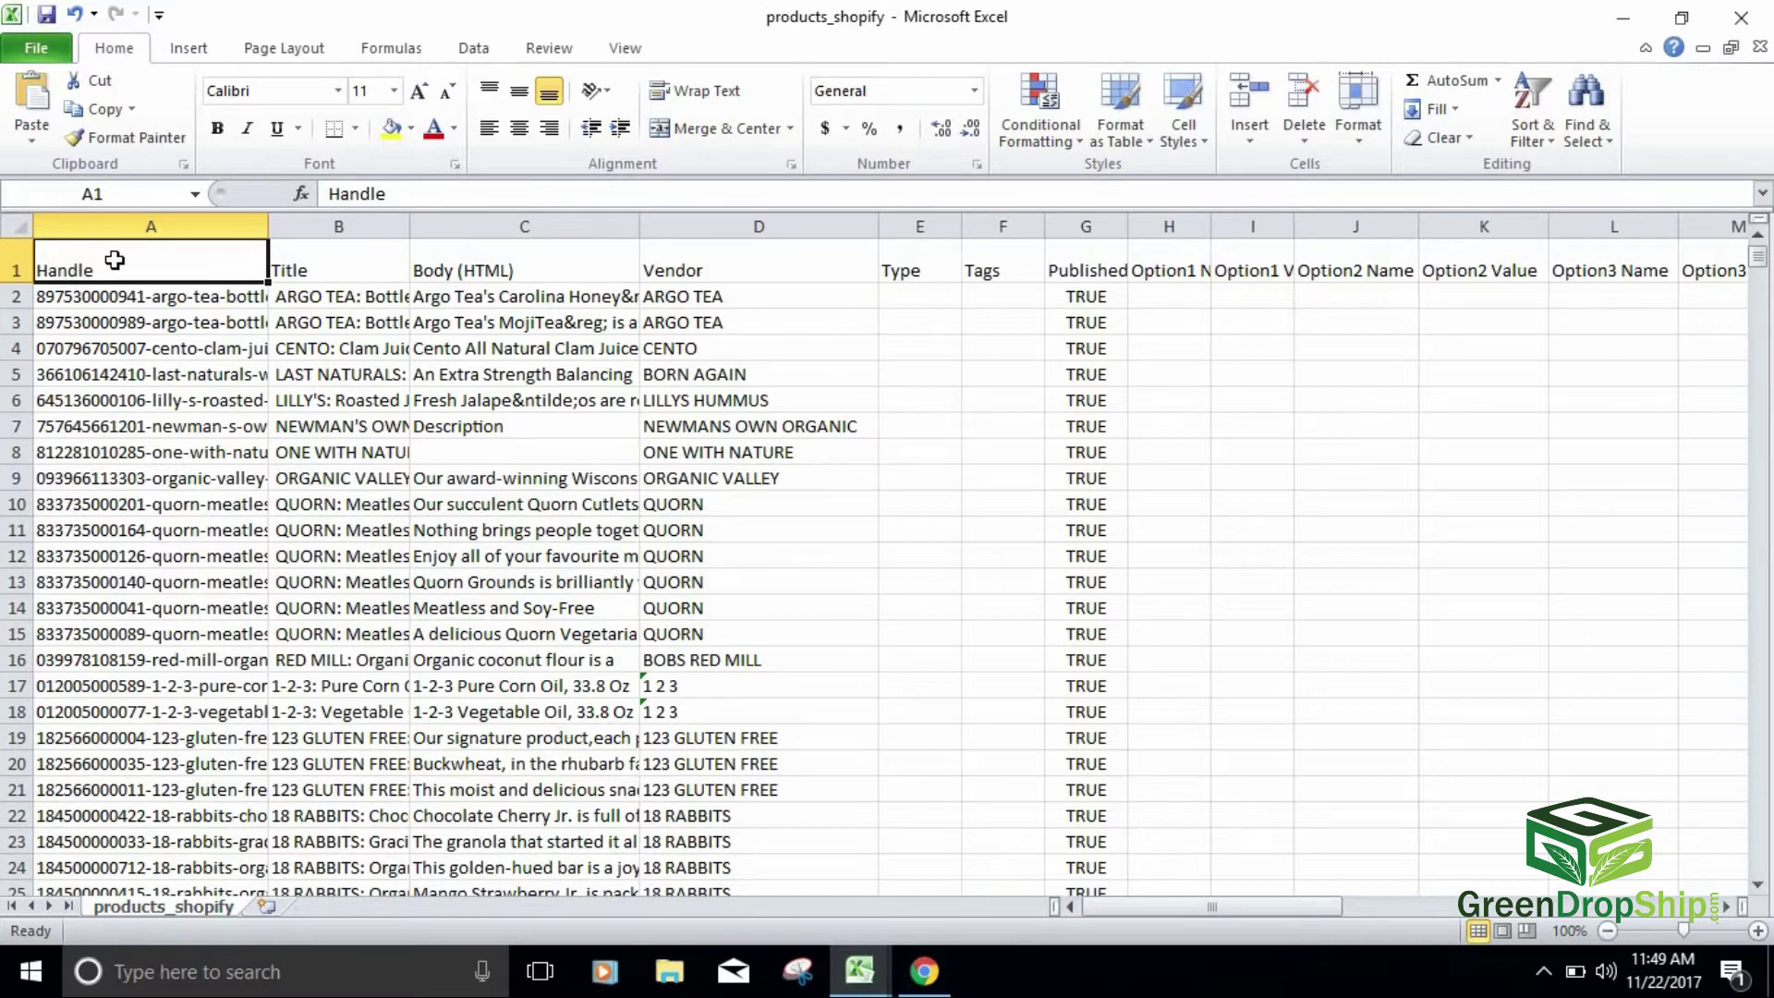
pyautogui.click(143, 304)
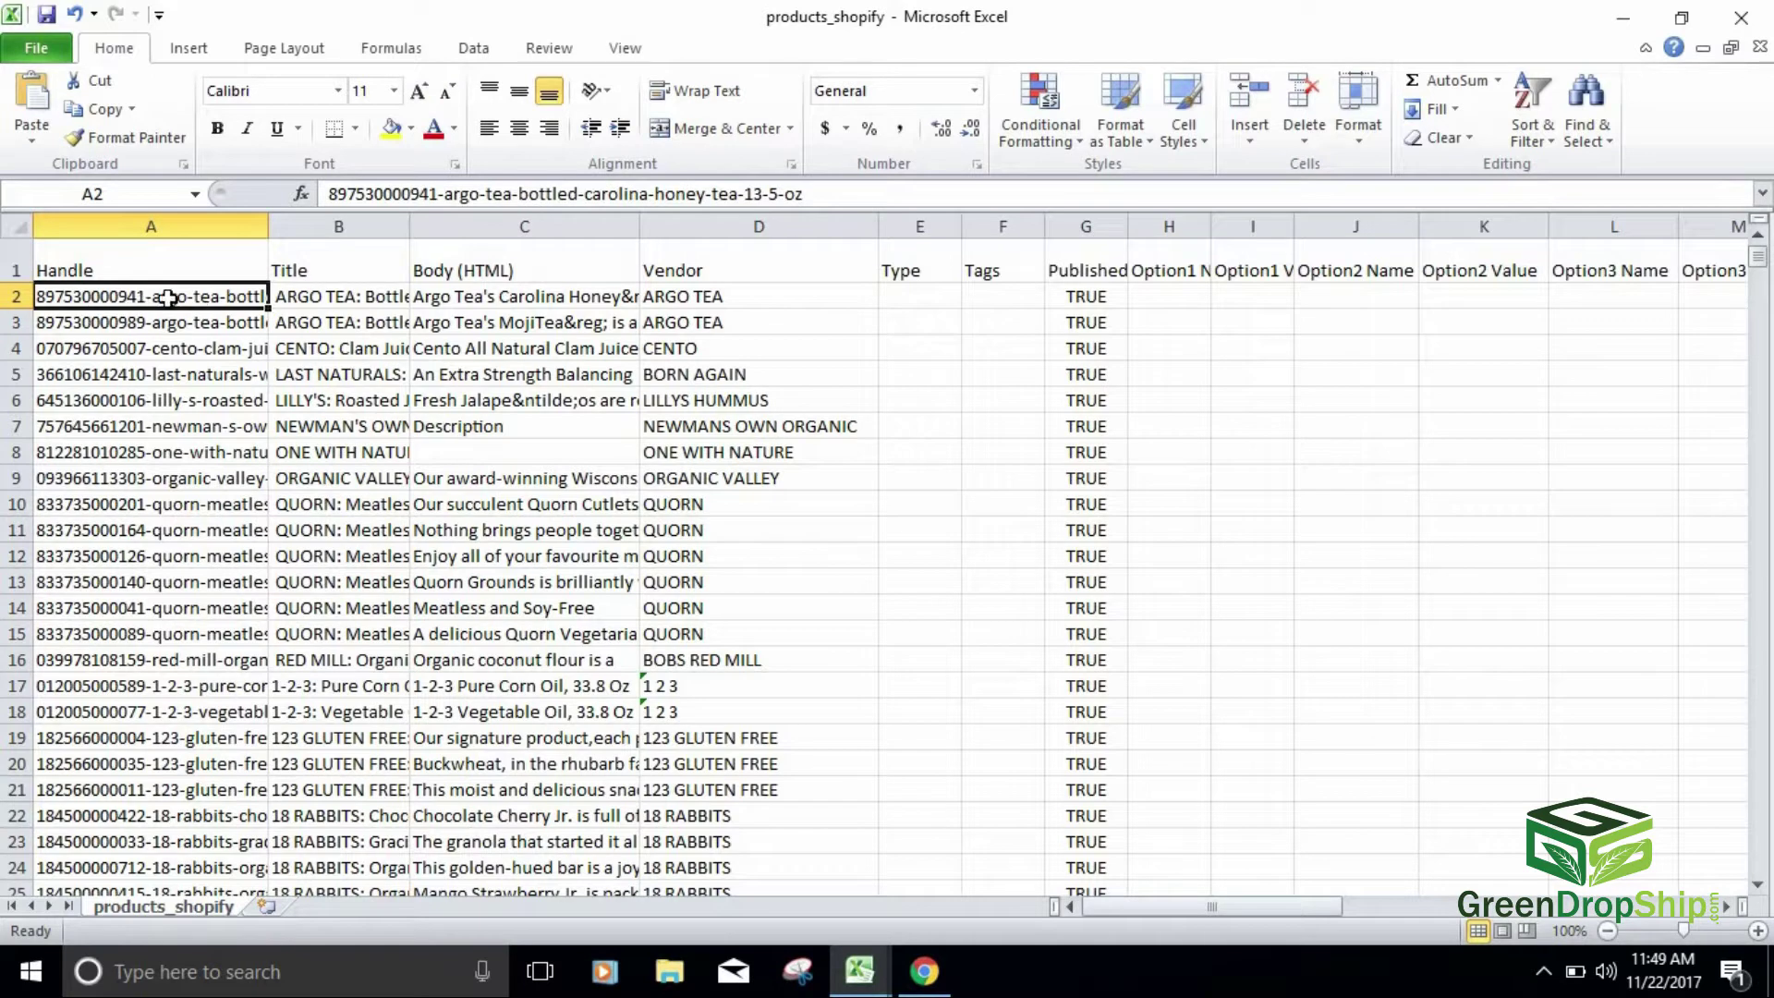
# Step: Widen the Title column B to show more of the product names, and select the first title in B2
pyautogui.click(305, 270)
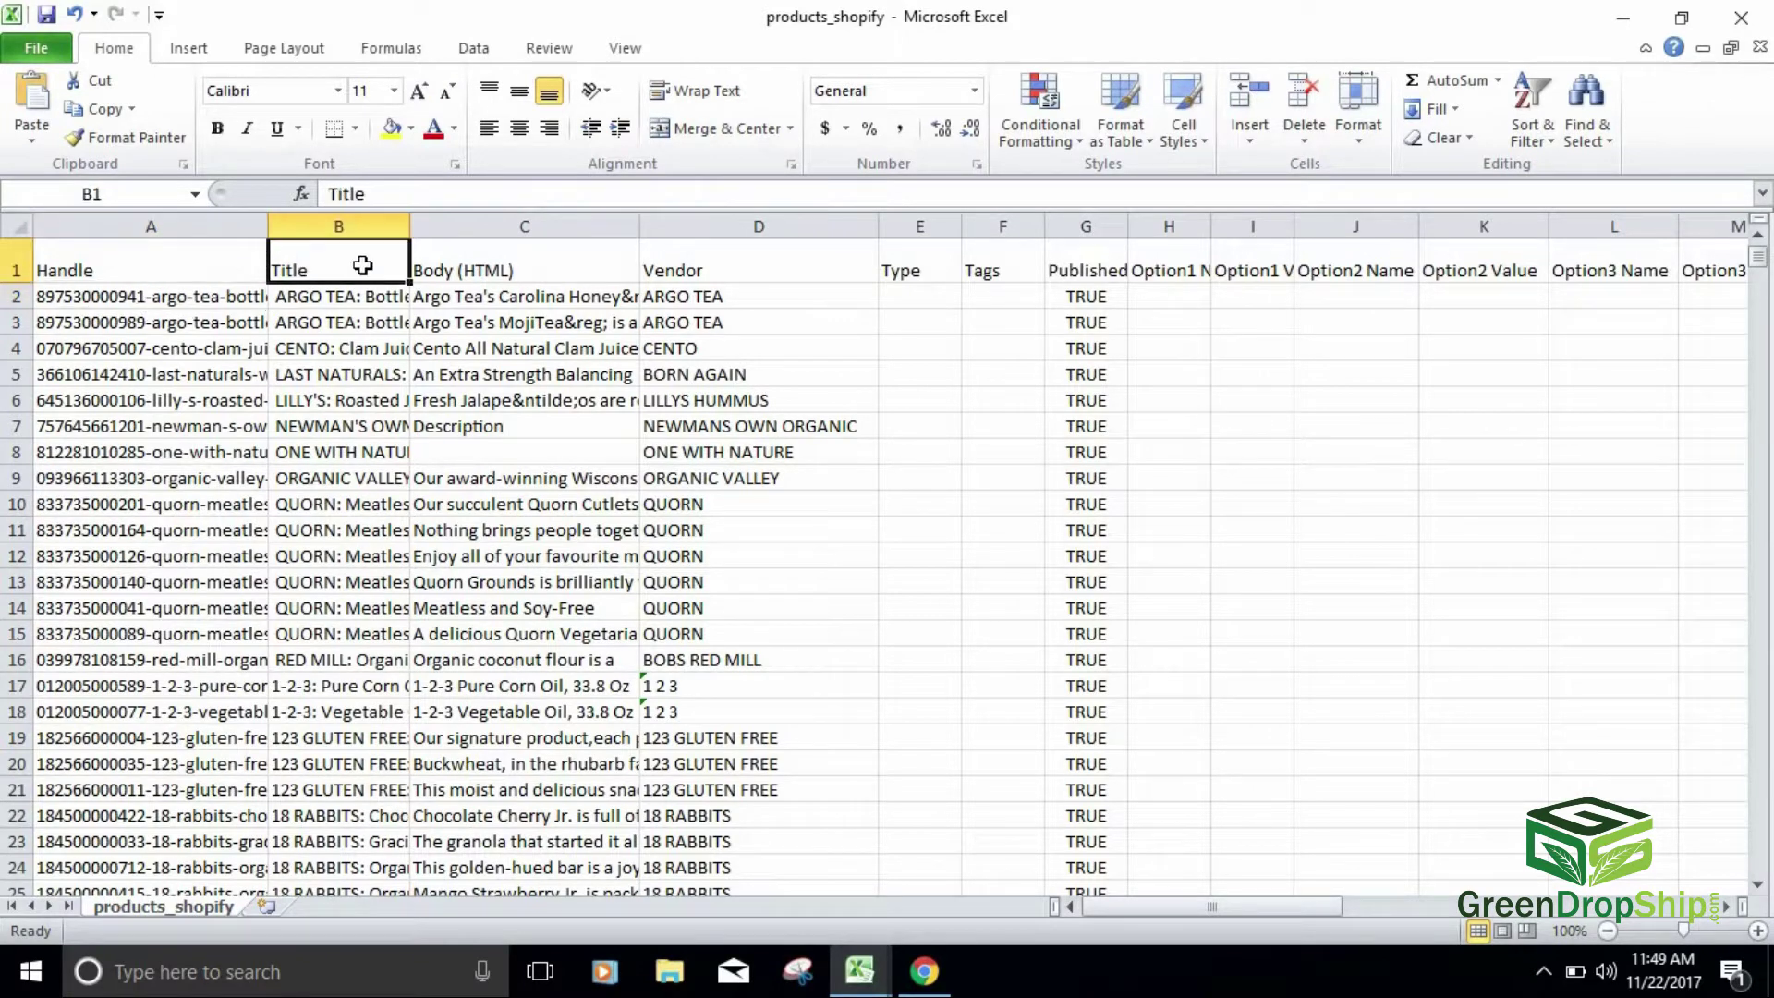
pyautogui.moveTo(409, 217); pyautogui.dragTo(513, 218)
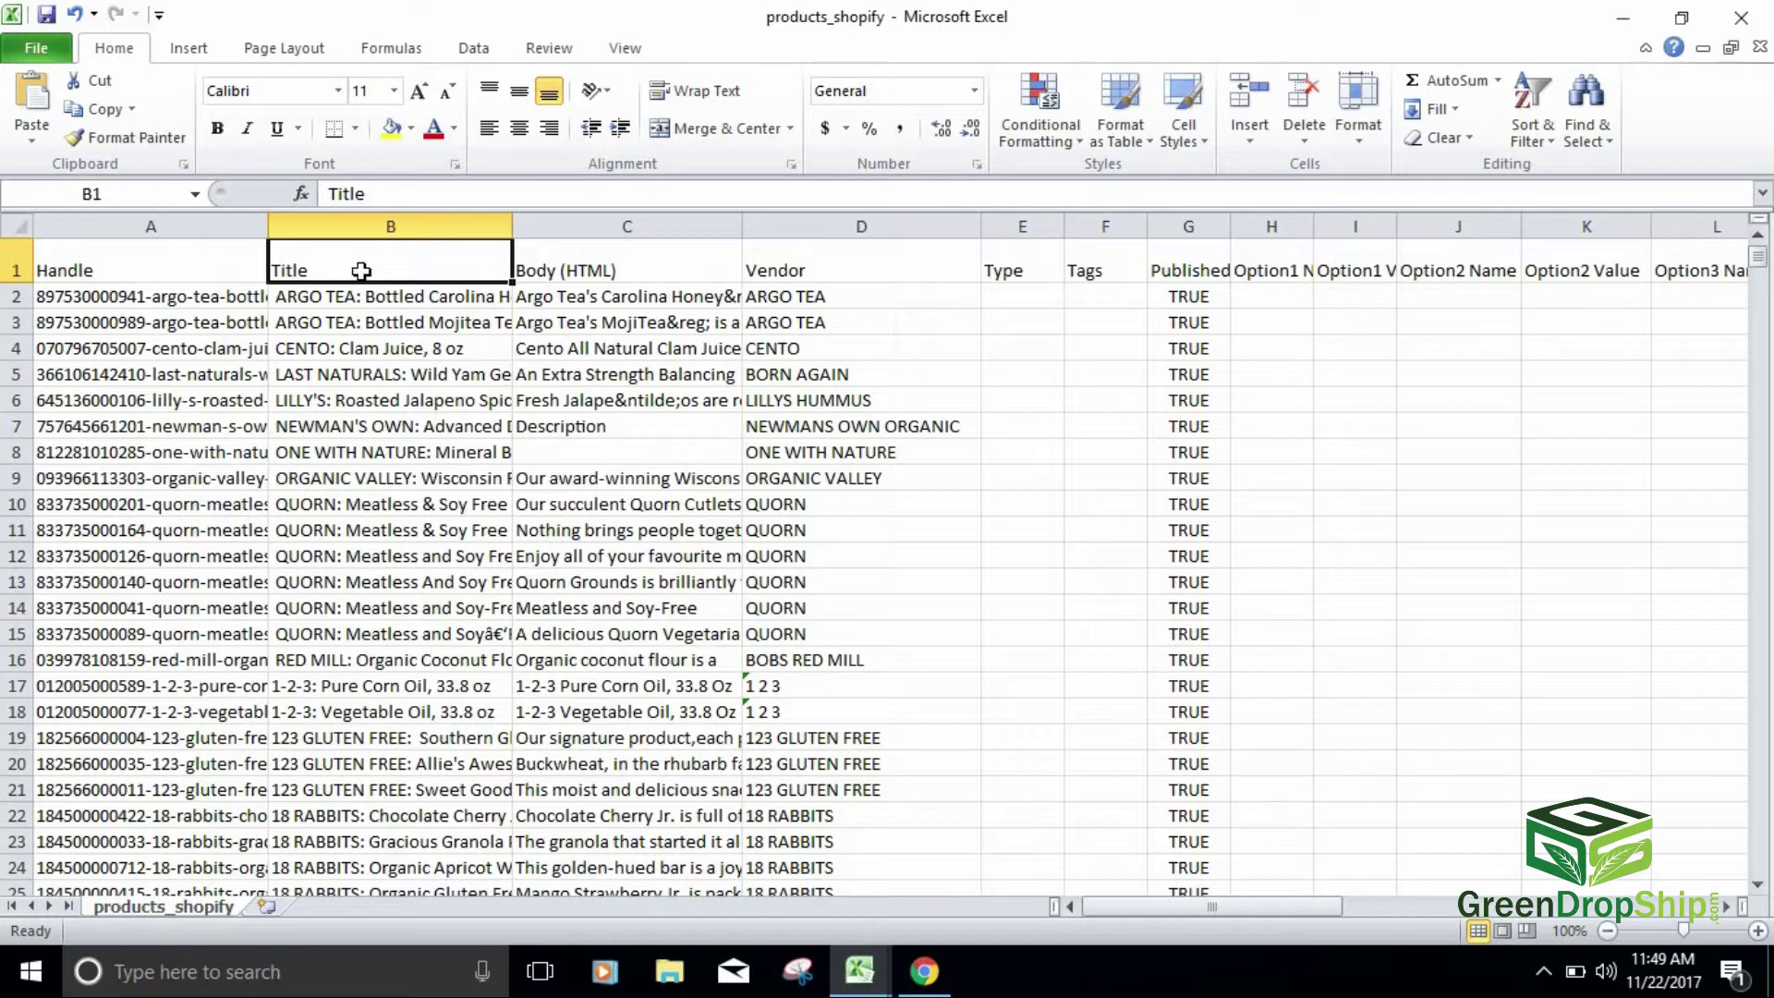
pyautogui.click(391, 305)
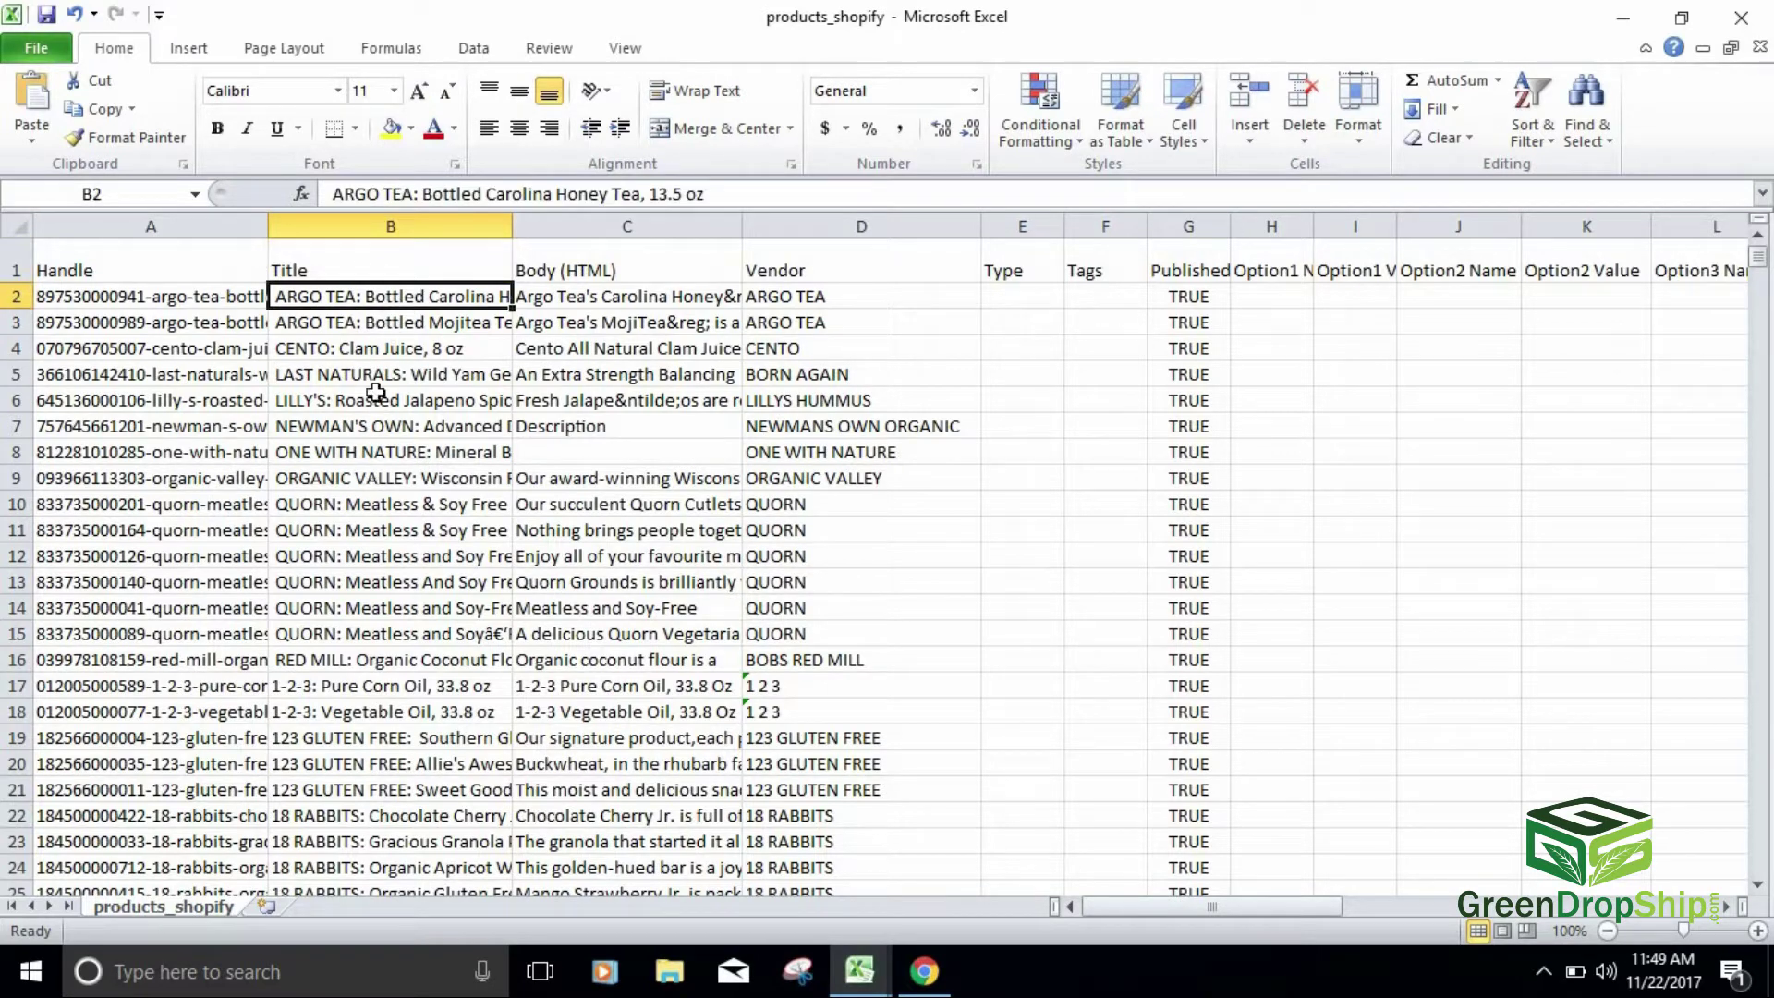
# Step: Widen the Body (HTML) column C, and examine the first product's description and vendor cells
pyautogui.click(585, 267)
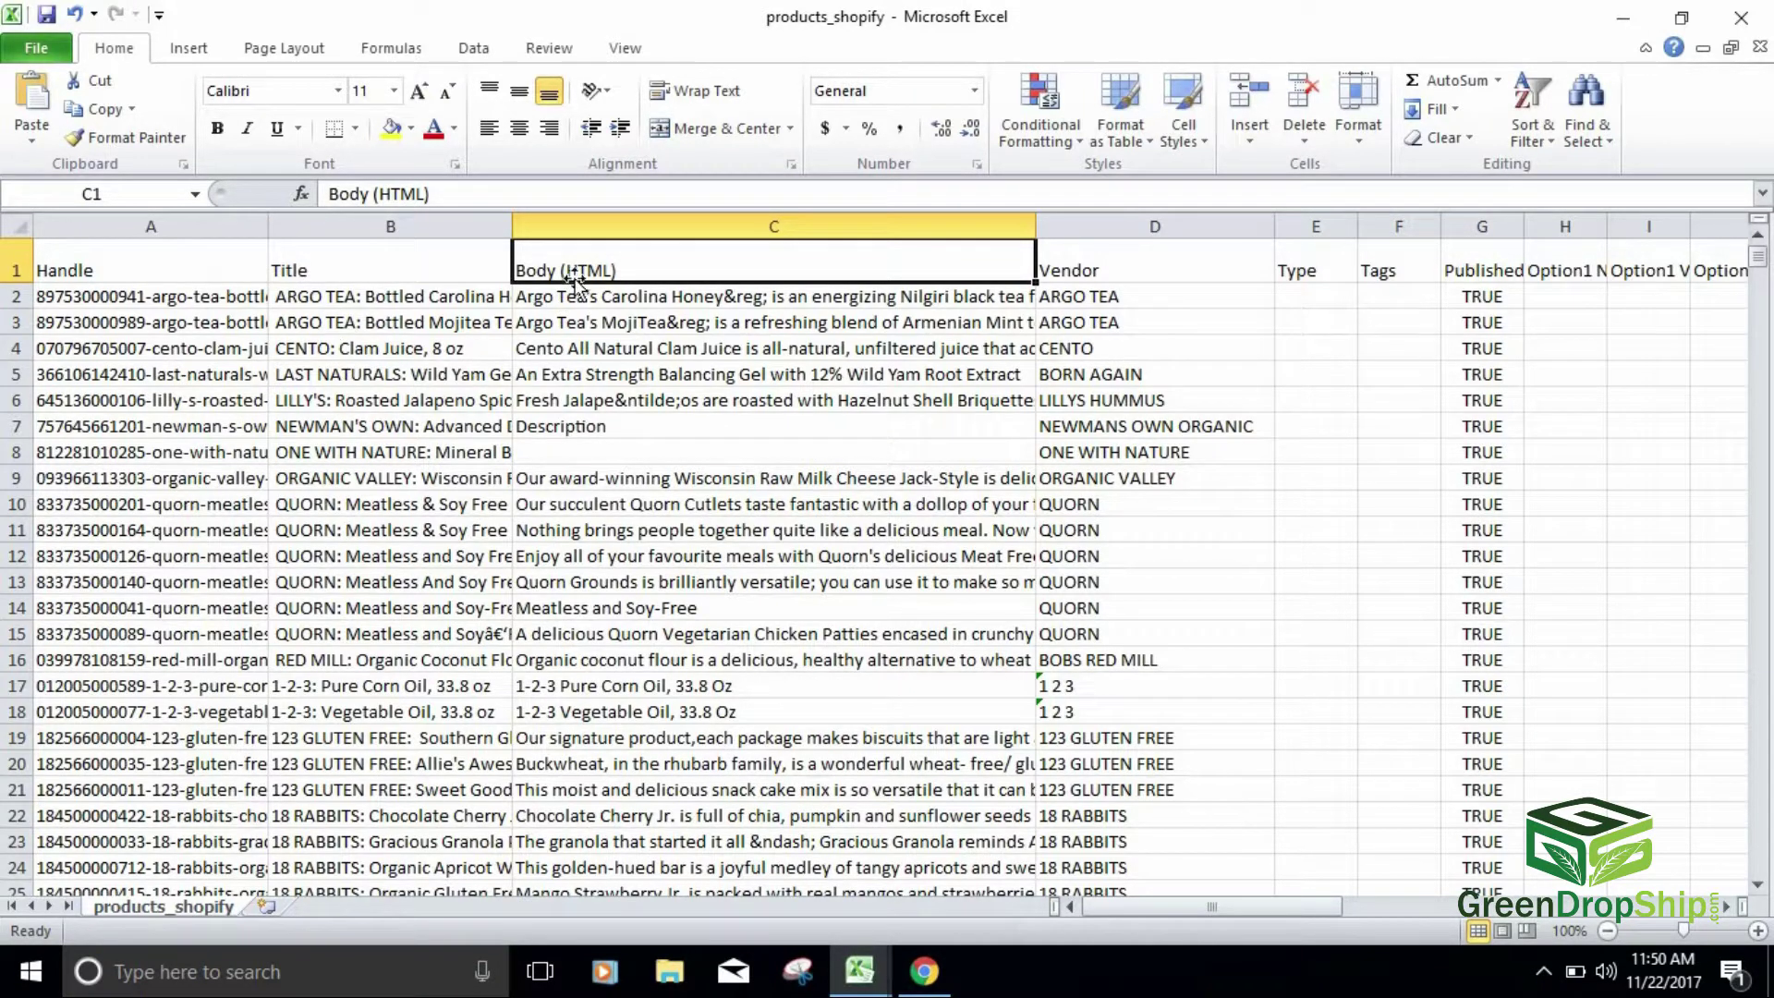
pyautogui.click(552, 300)
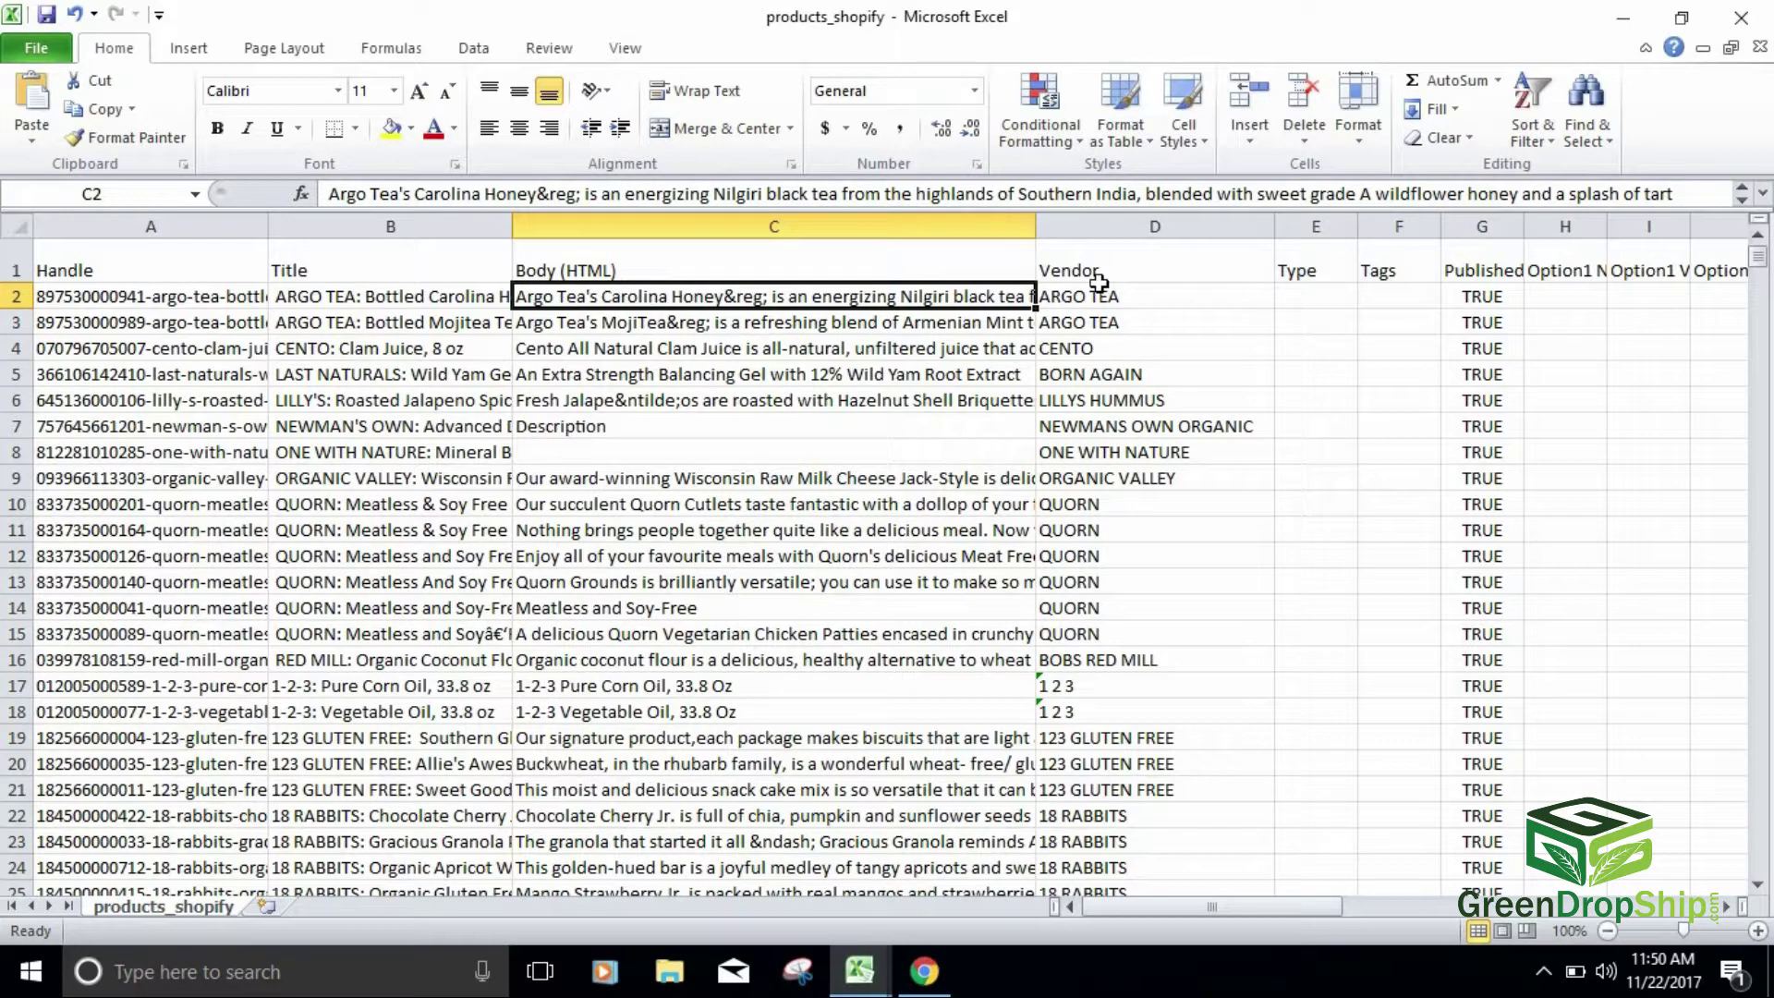
pyautogui.press('Right')
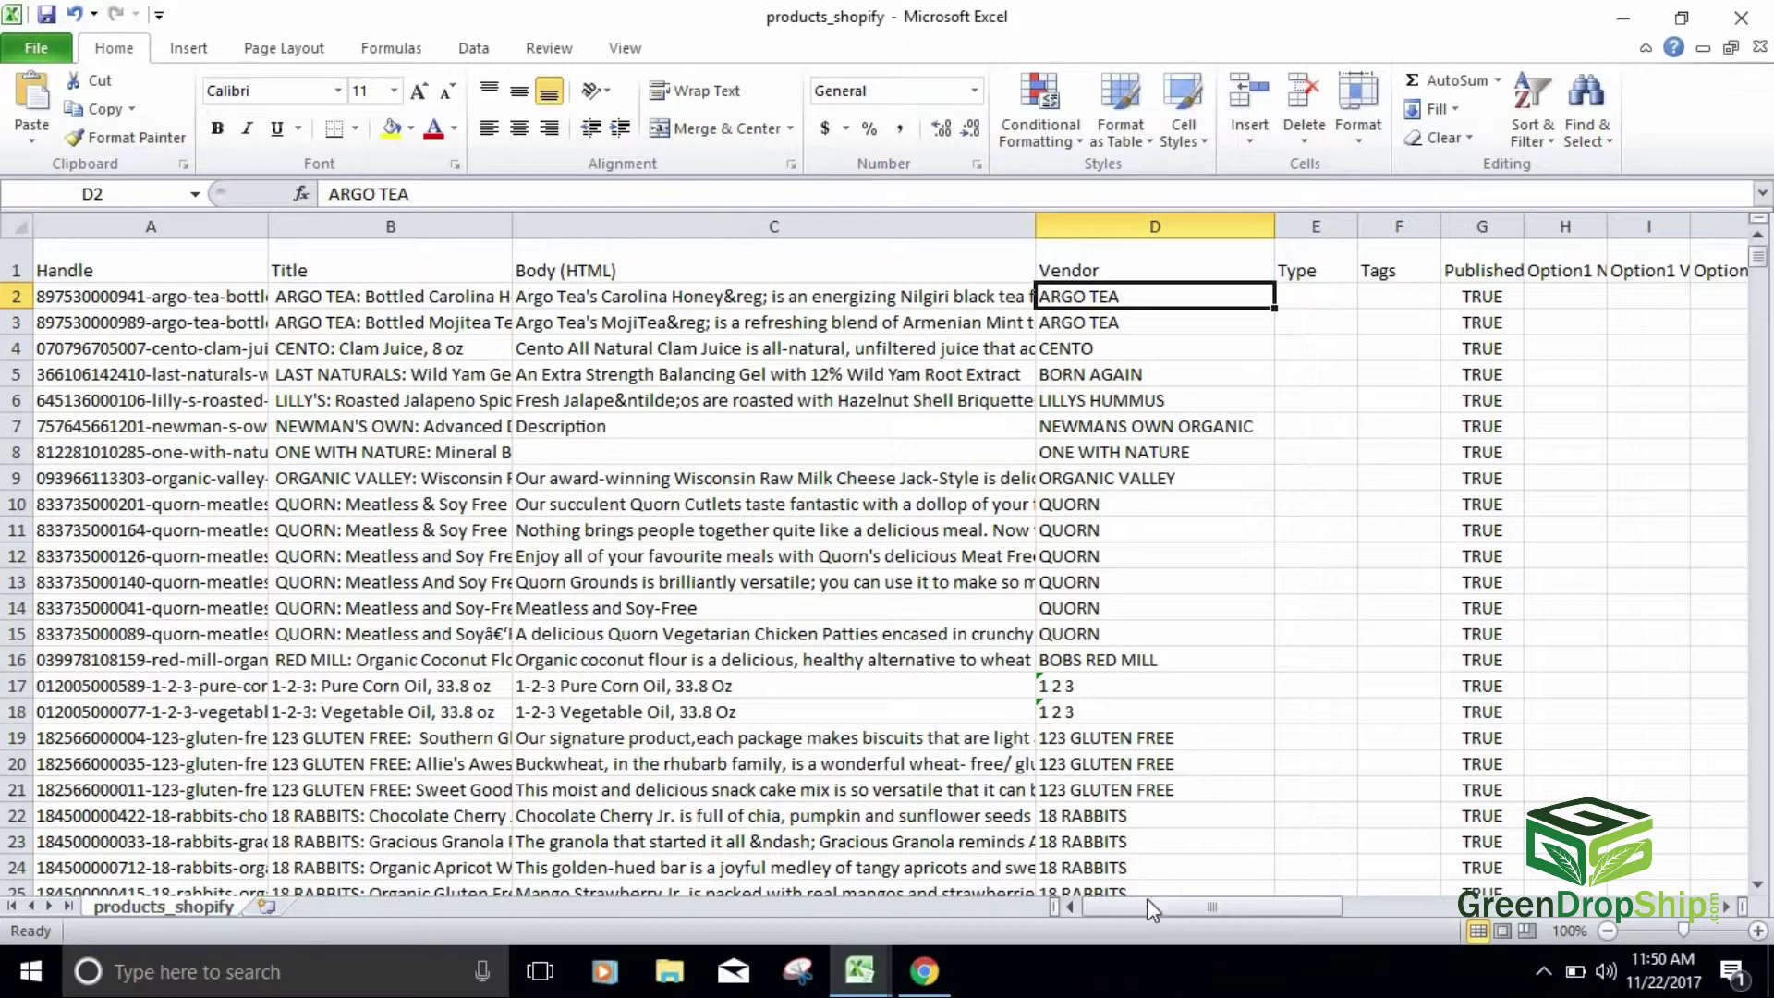
# Step: Widen the Published column G and look through its values down the product list
pyautogui.moveTo(1156, 907); pyautogui.dragTo(1182, 908)
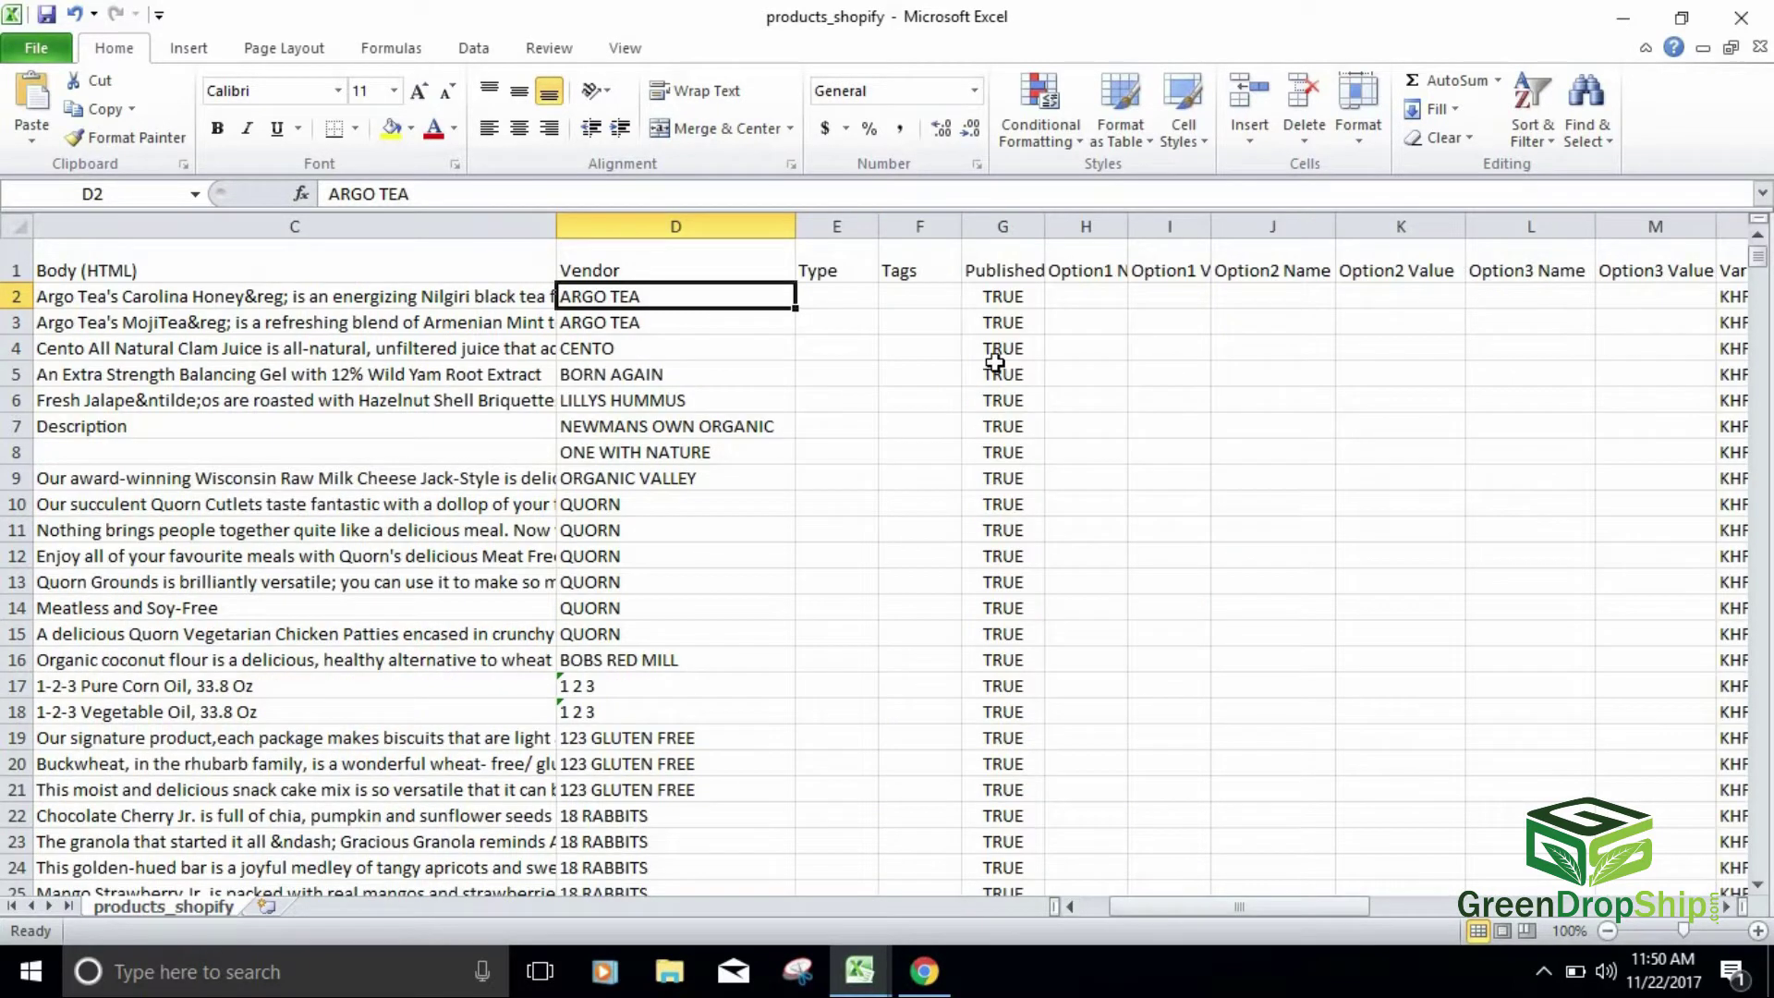
pyautogui.moveTo(1042, 224); pyautogui.dragTo(1126, 225)
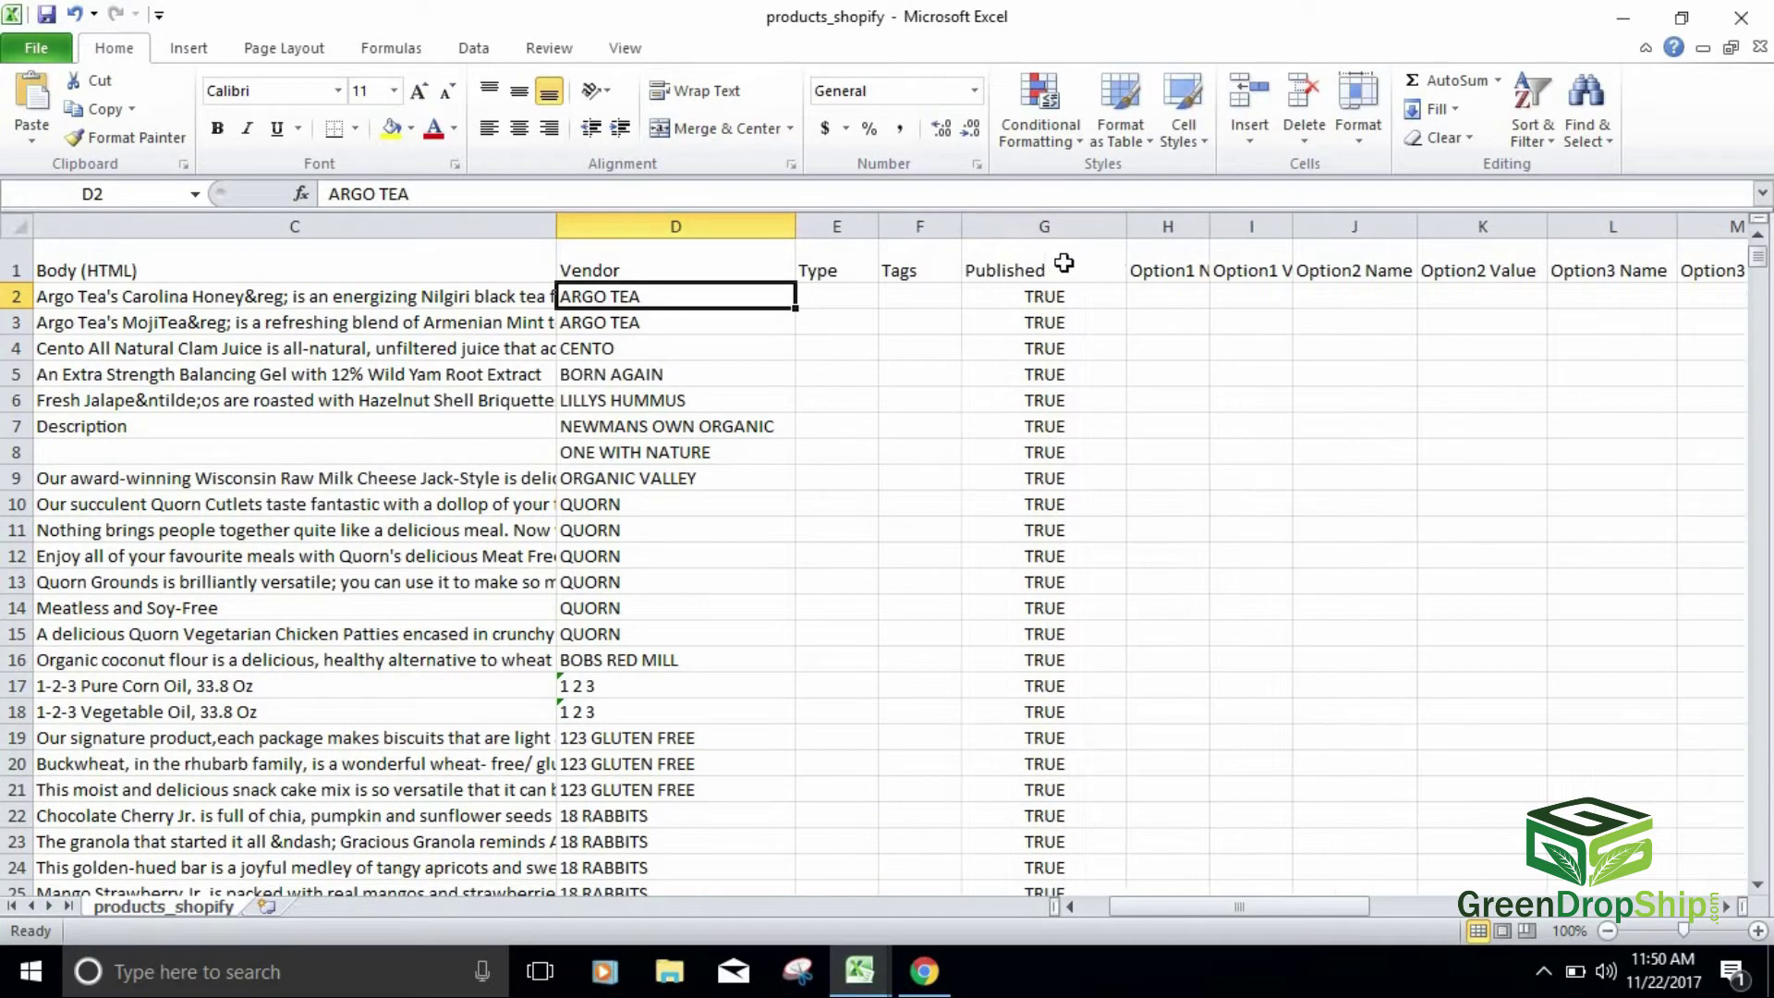
pyautogui.click(1021, 277)
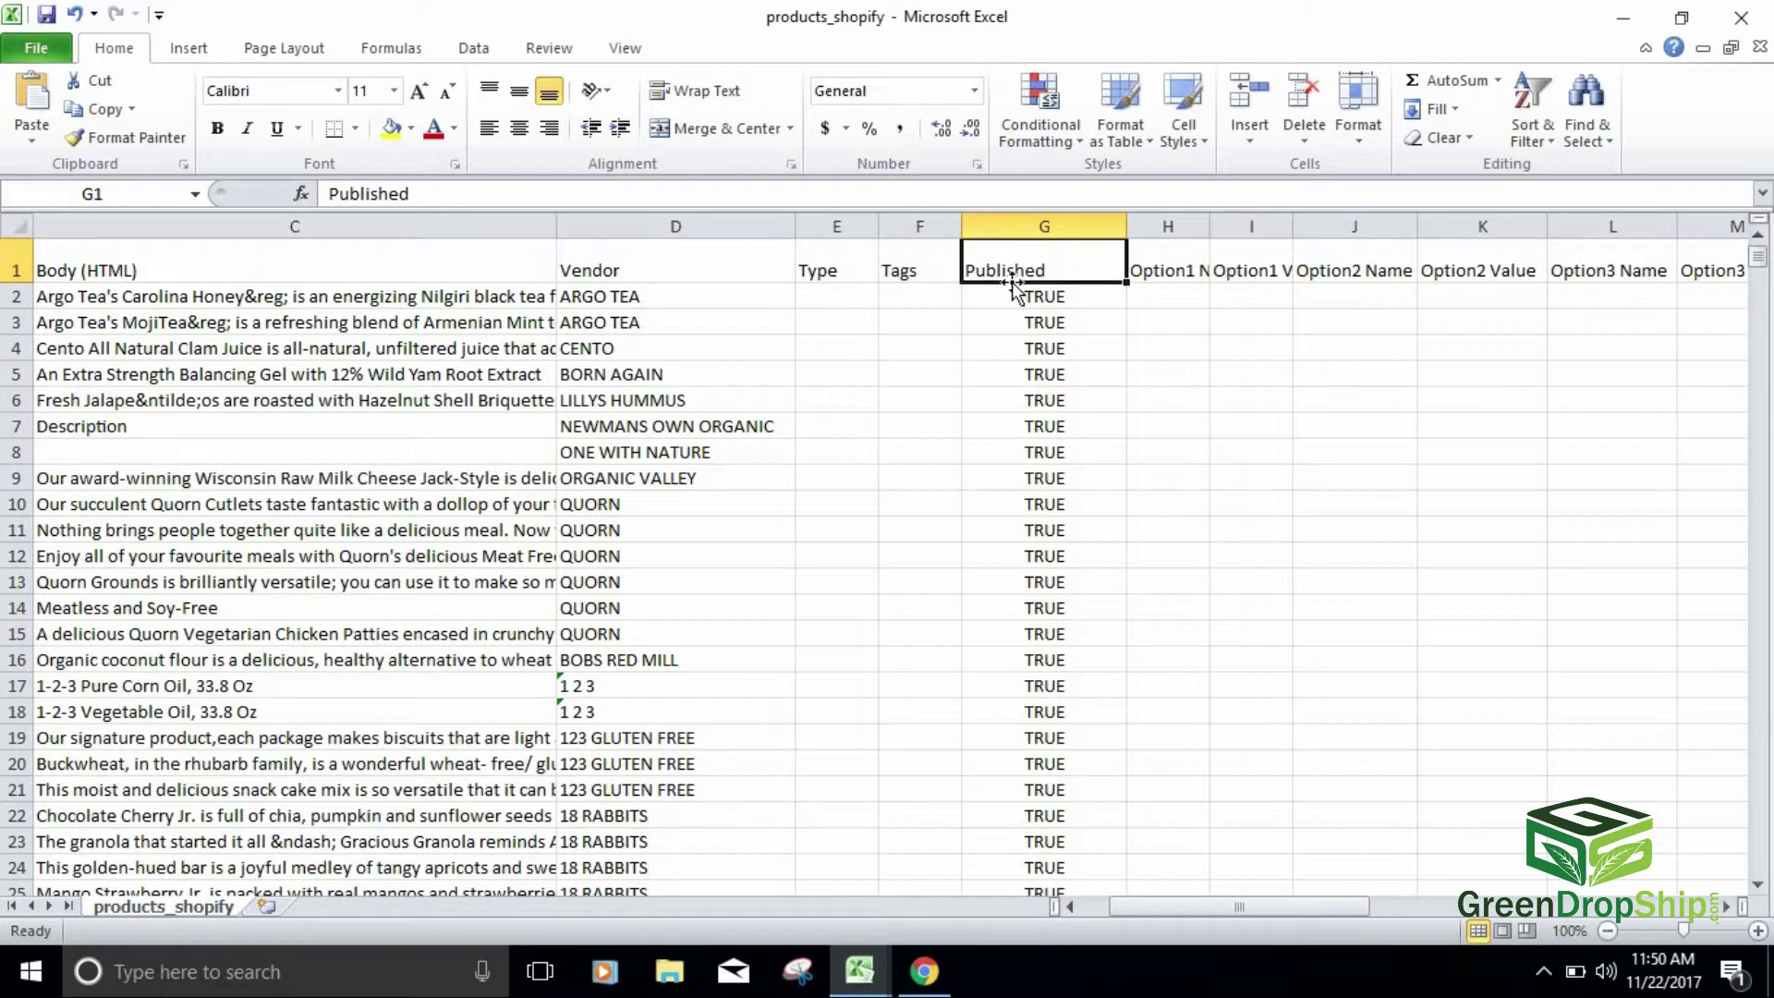
pyautogui.click(1031, 299)
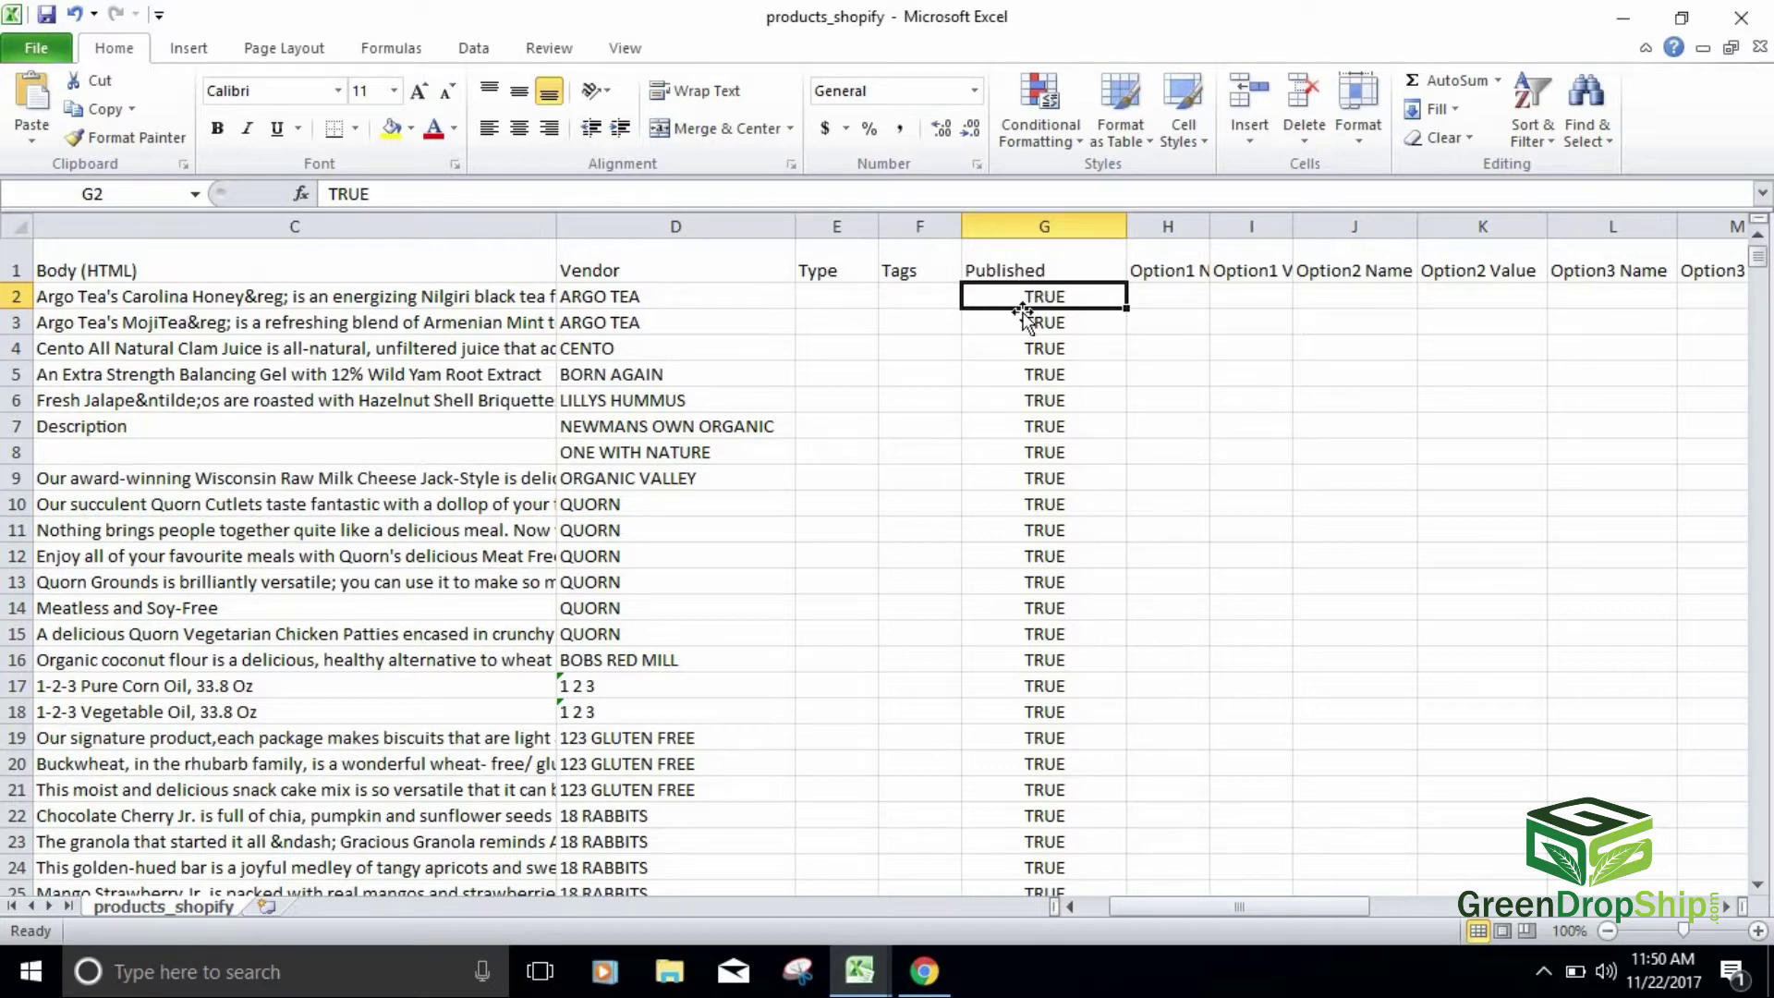
pyautogui.scroll(-20, 1022, 314)
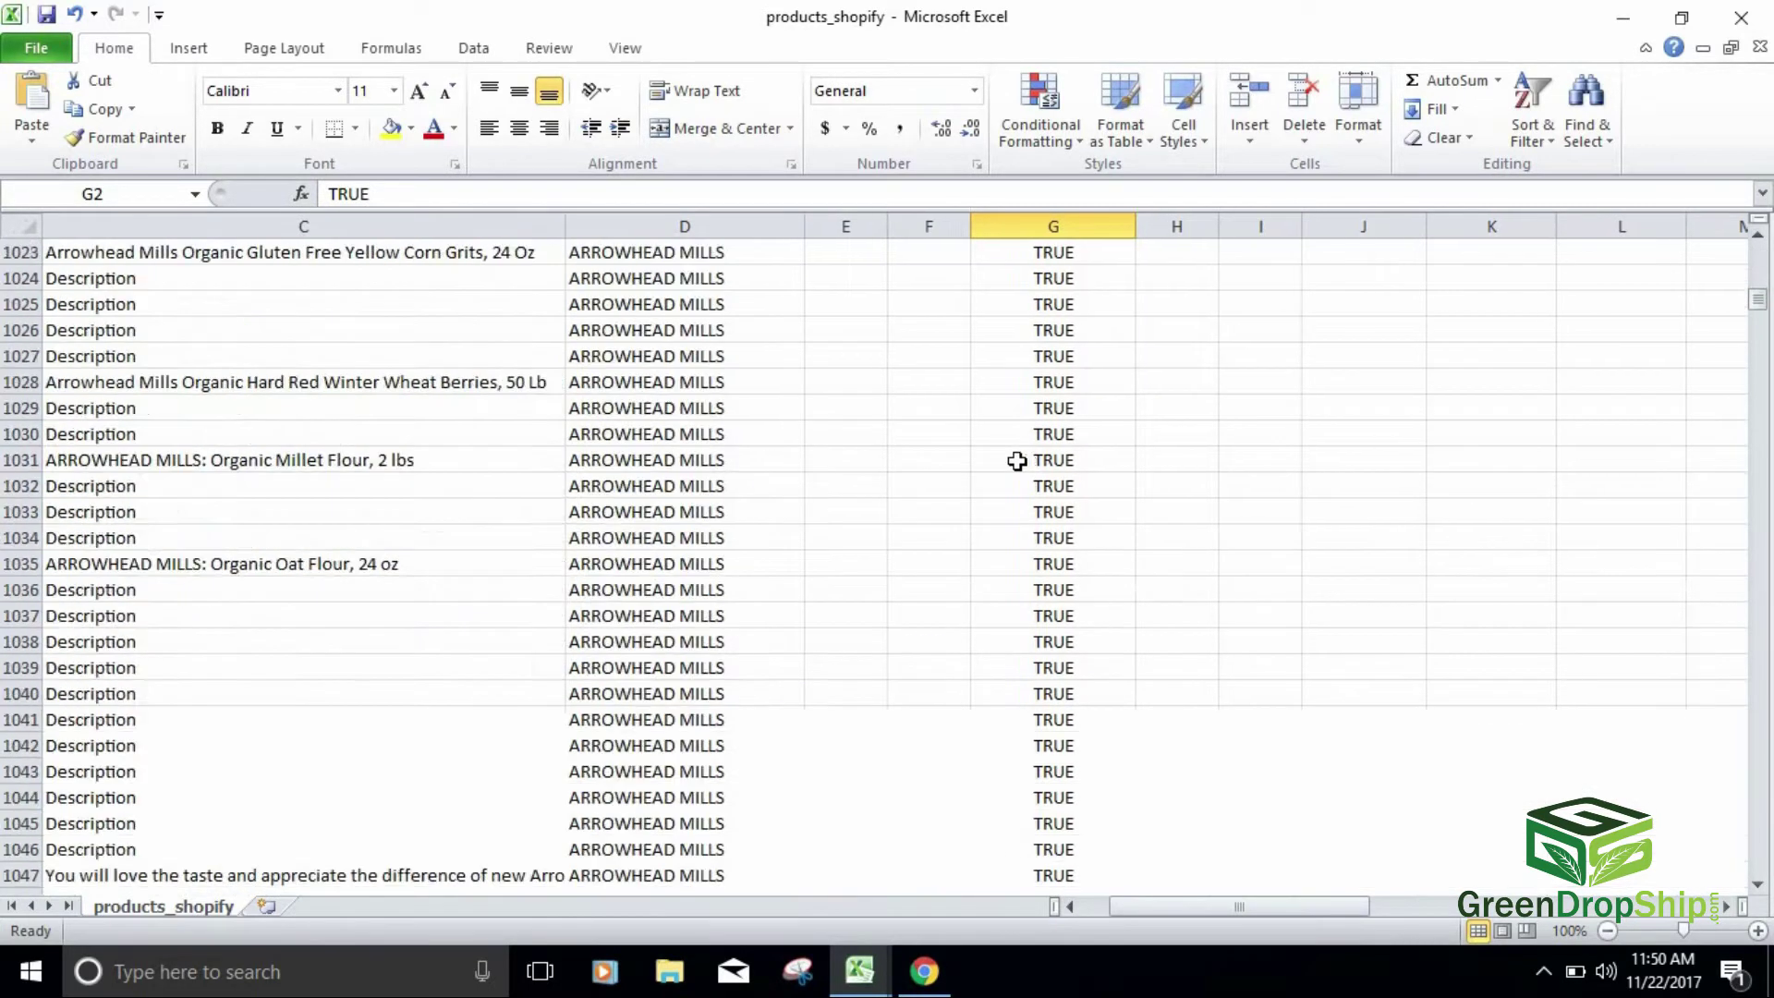
pyautogui.scroll(20, 1016, 460)
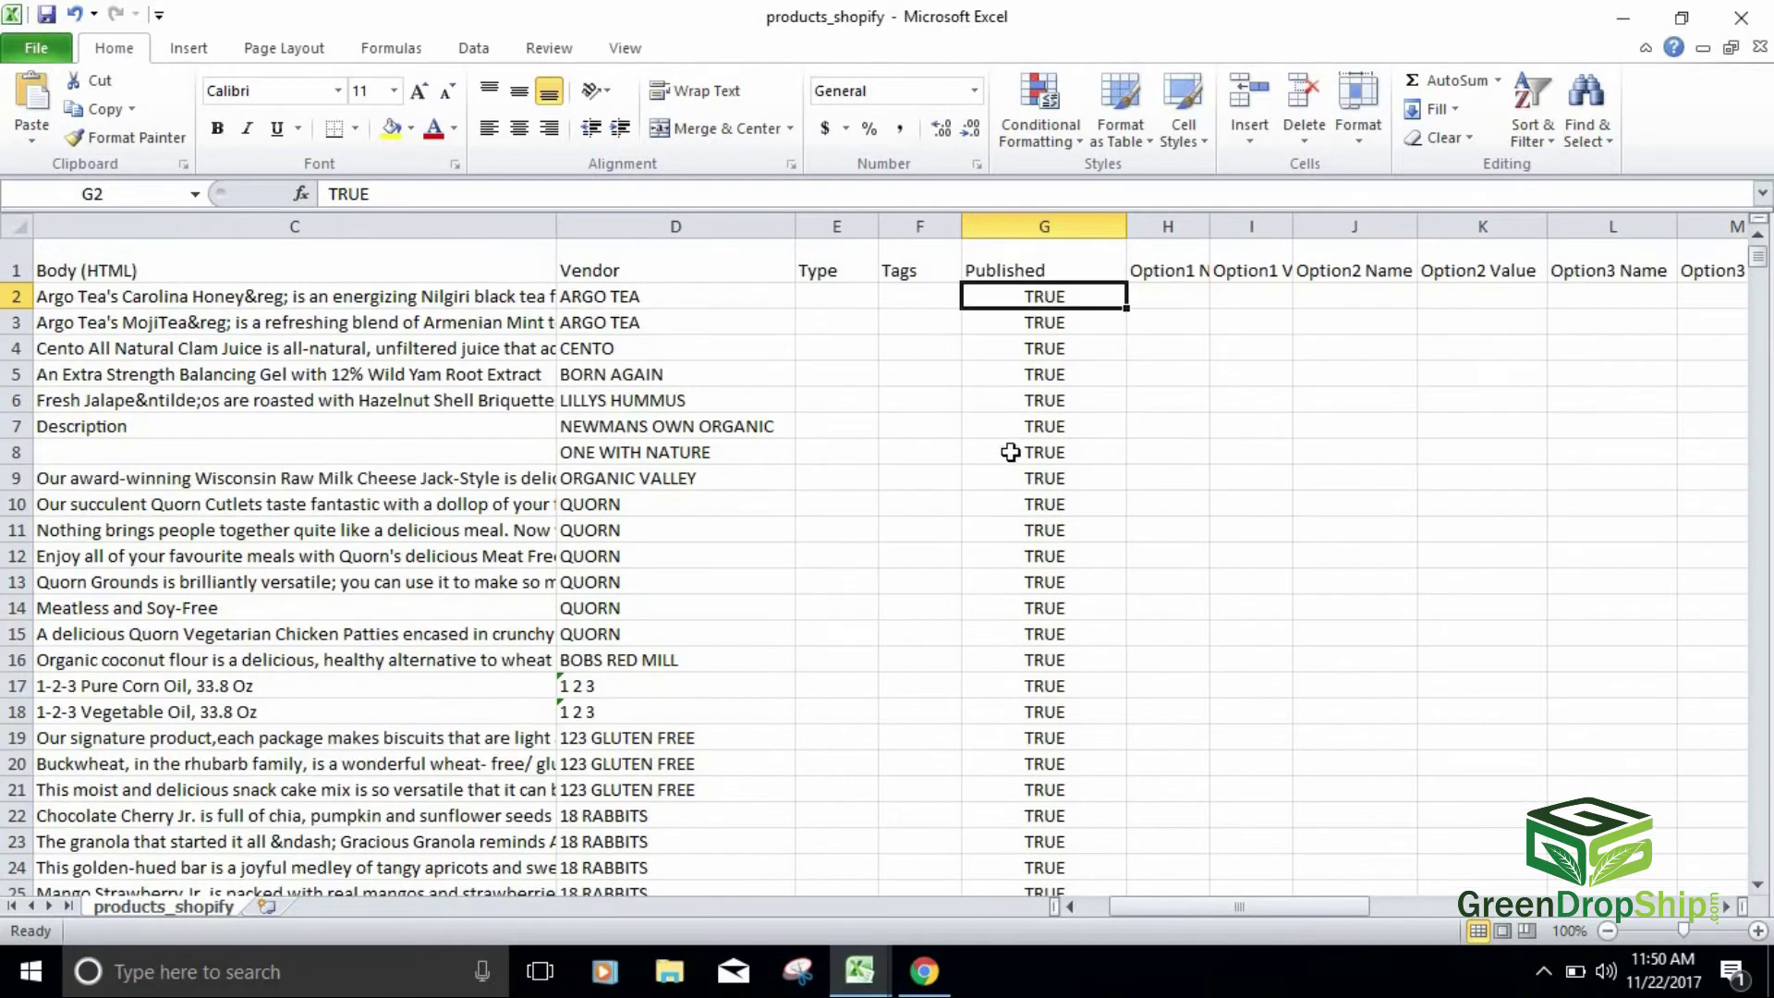
# Step: Widen the Option1 Name column H until its header is fully readable, and select cell H2
pyautogui.moveTo(1137, 910); pyautogui.dragTo(1157, 883)
pyautogui.click(1064, 277)
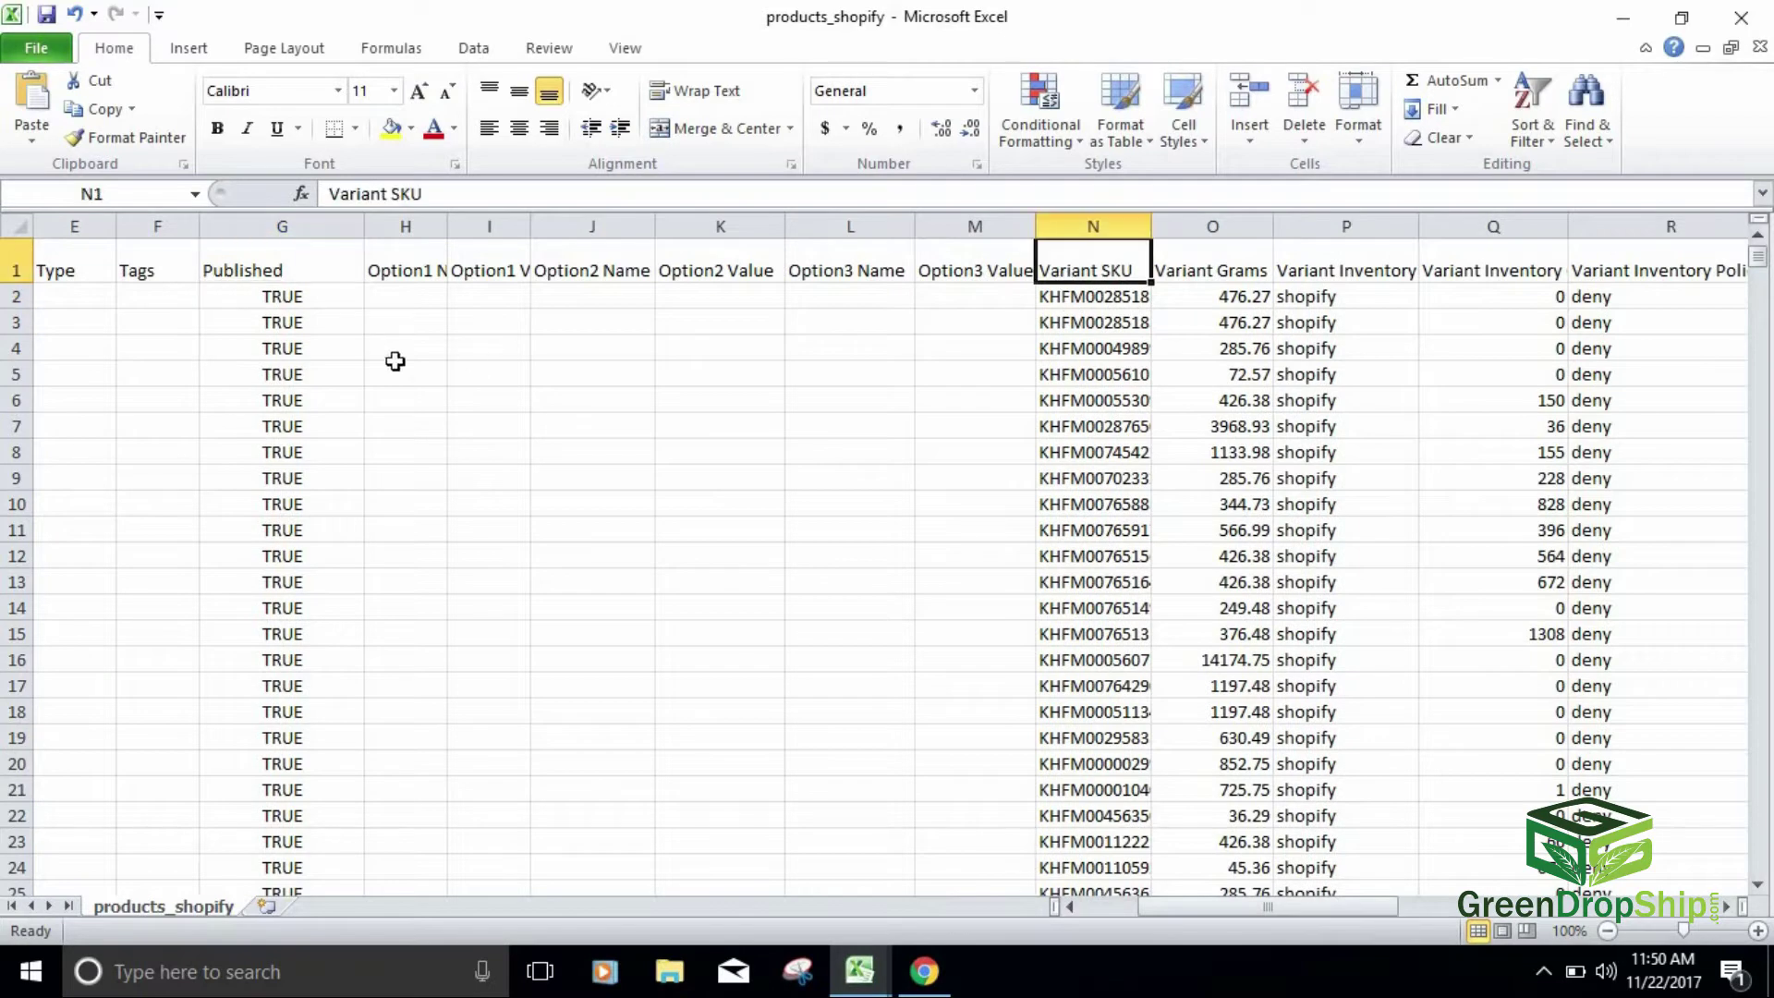
pyautogui.click(452, 297)
pyautogui.click(414, 261)
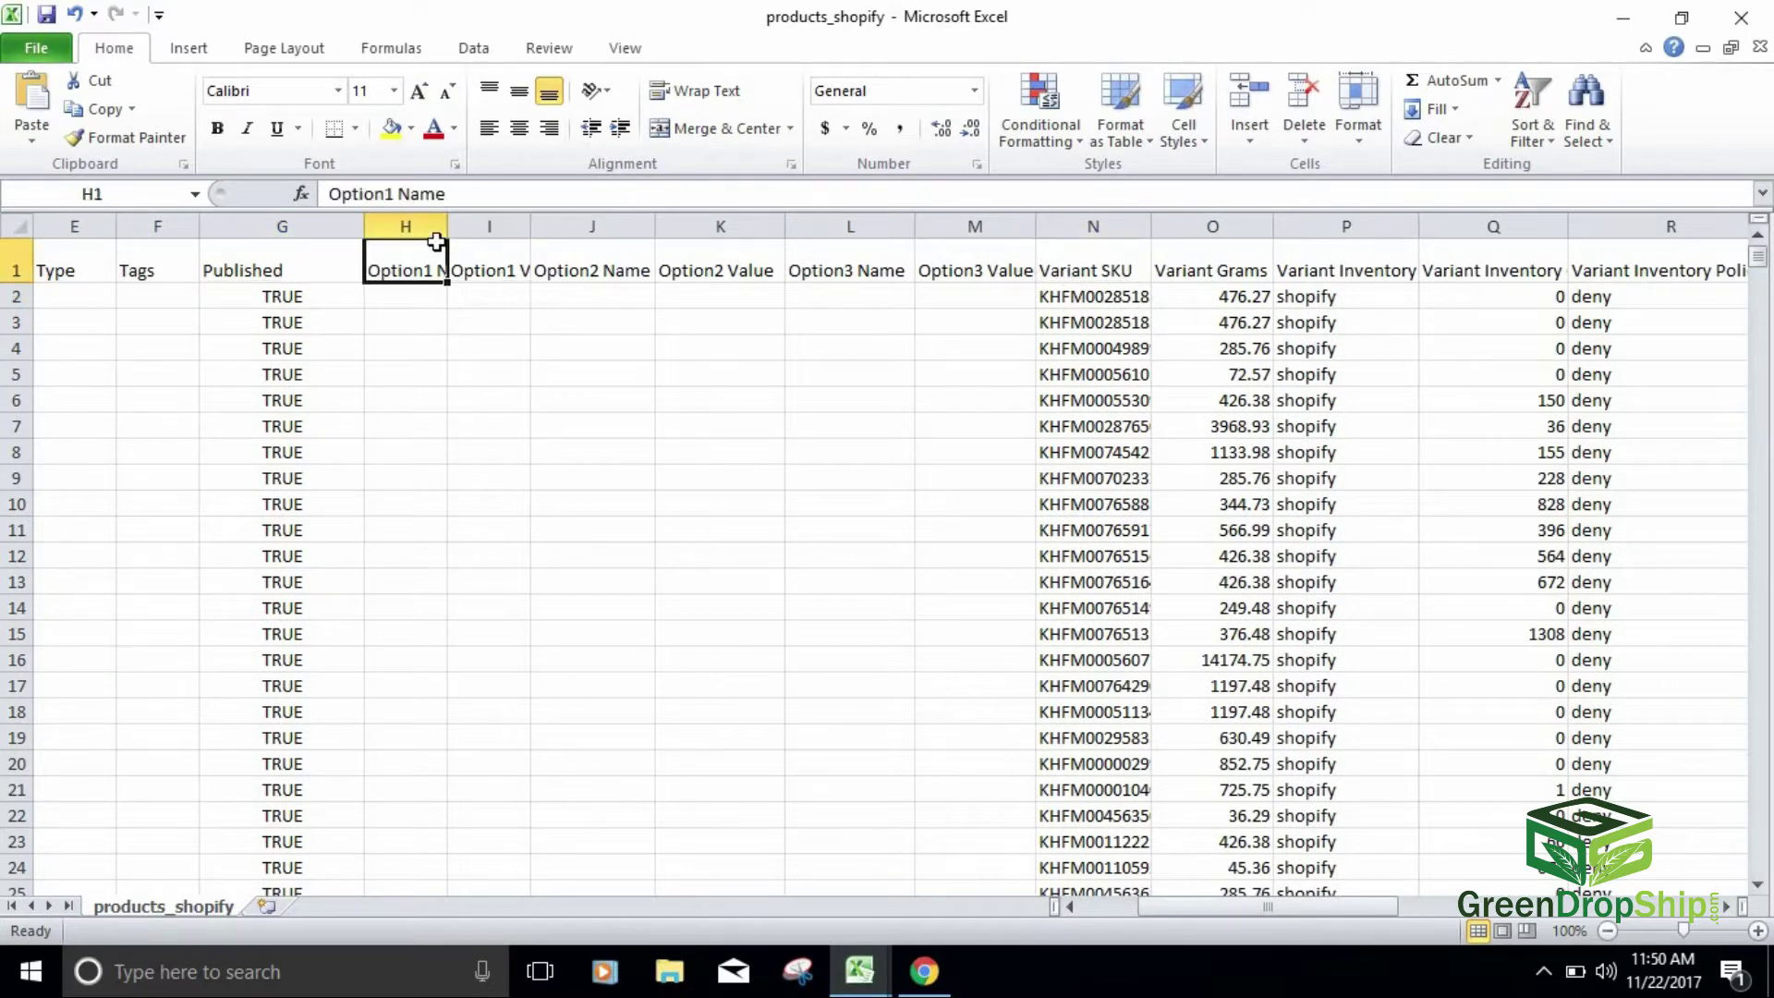
pyautogui.moveTo(443, 228); pyautogui.dragTo(495, 229)
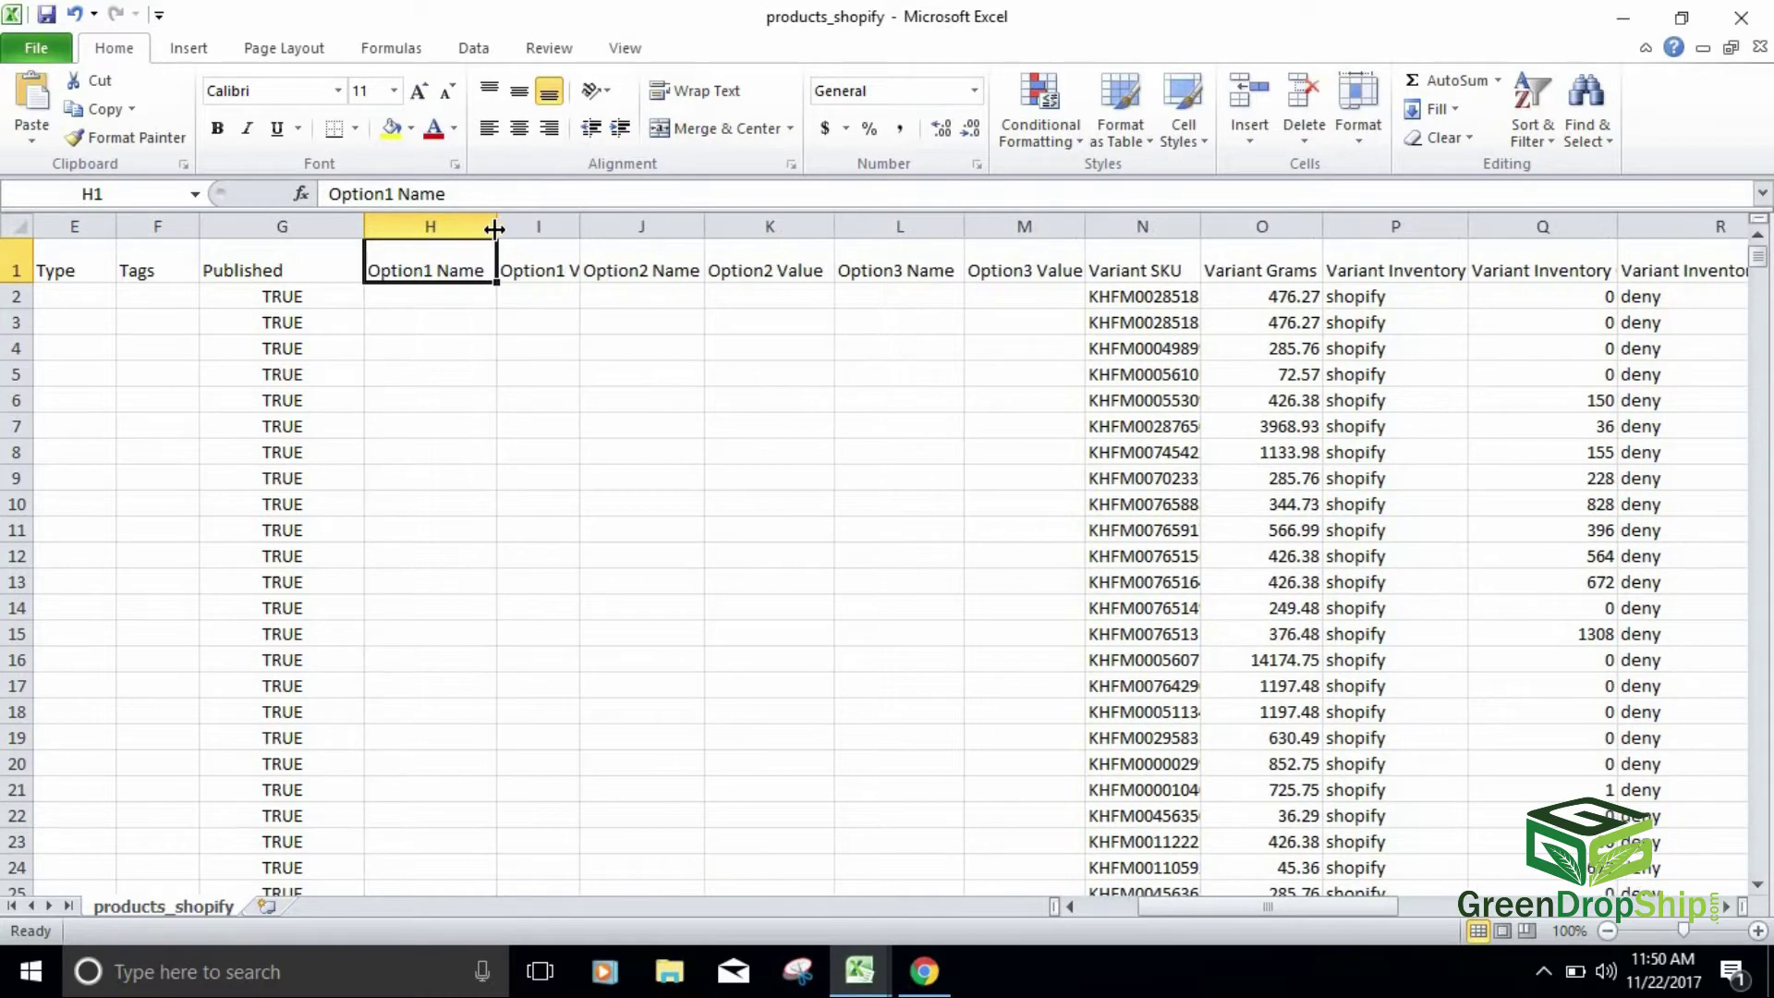
pyautogui.click(443, 304)
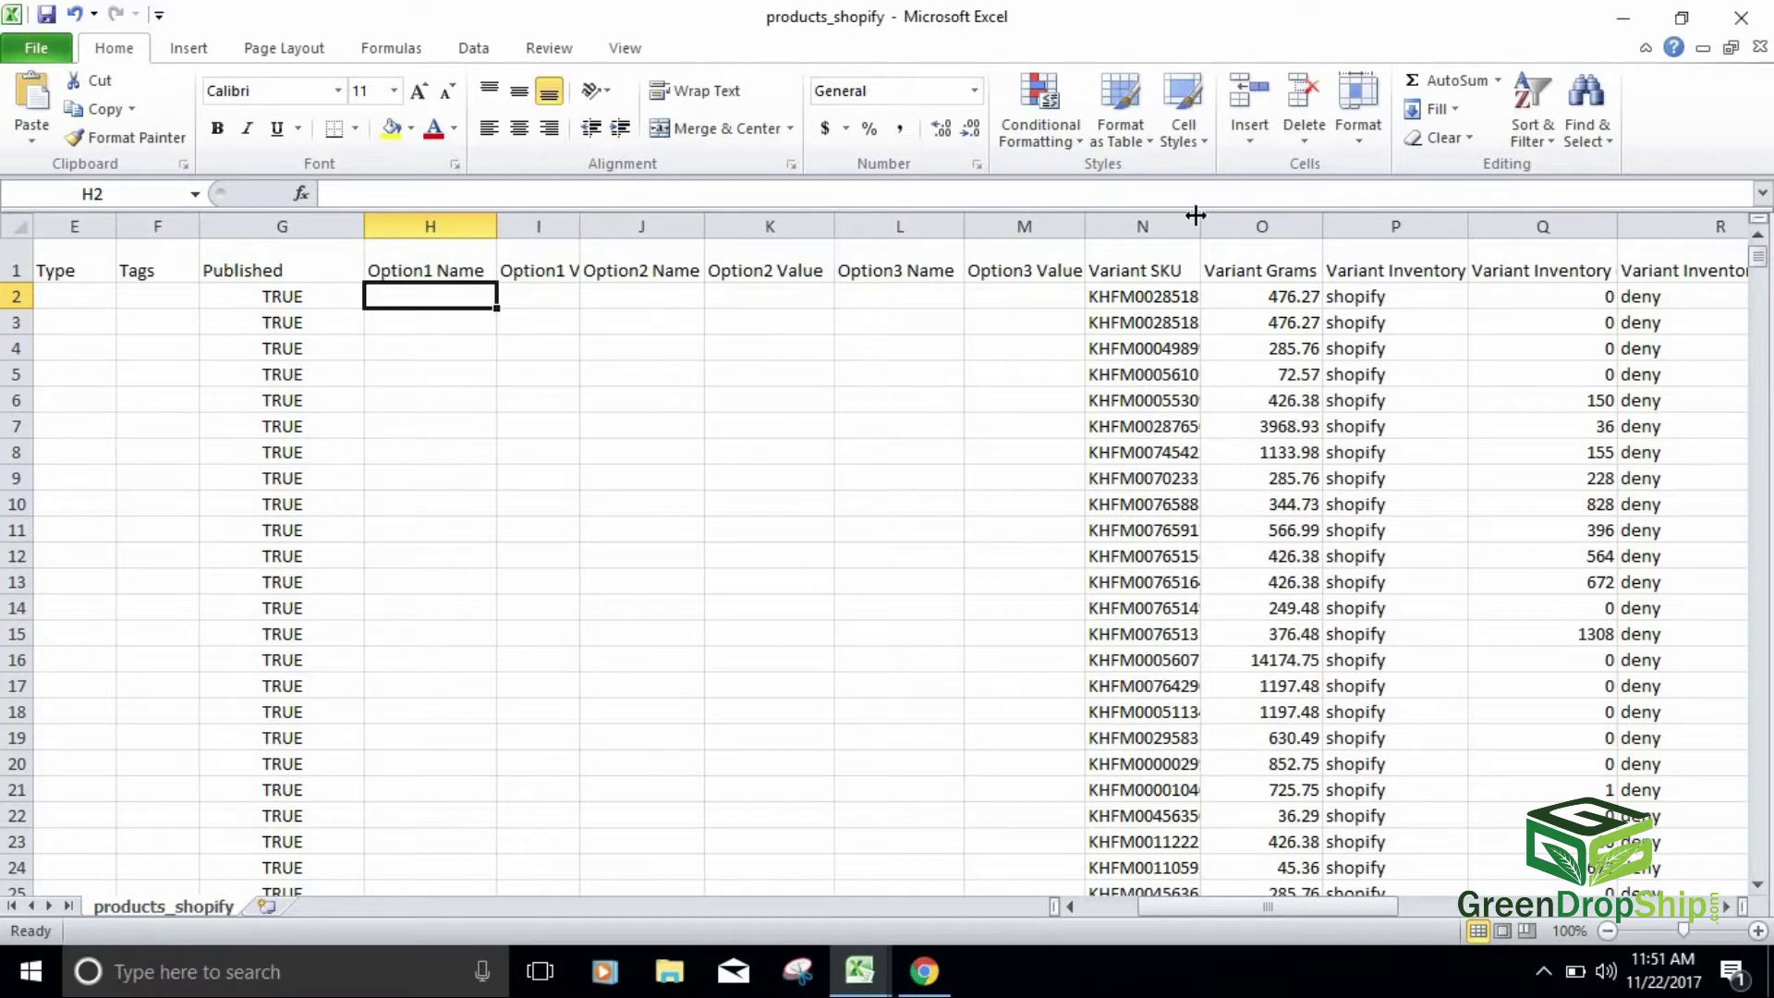
# Step: Widen the Variant Grams column O next to Variant SKU, and look through the product weights
pyautogui.click(1164, 277)
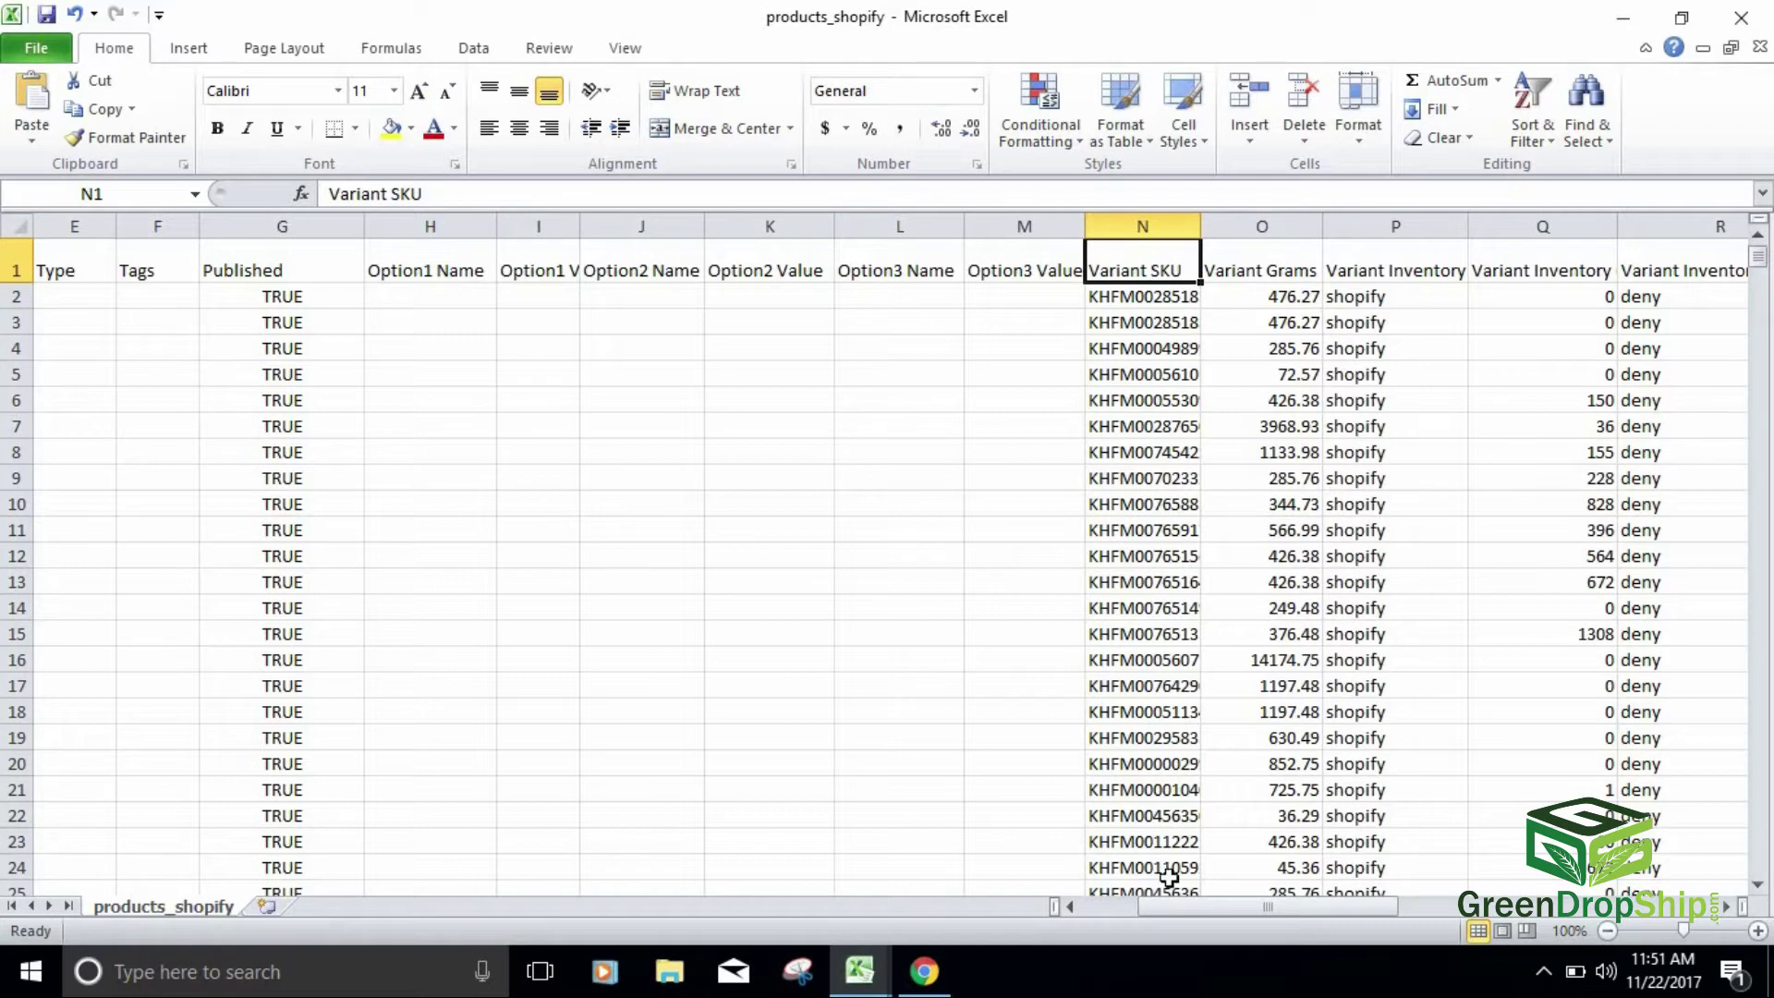
pyautogui.moveTo(1238, 907); pyautogui.dragTo(1251, 908)
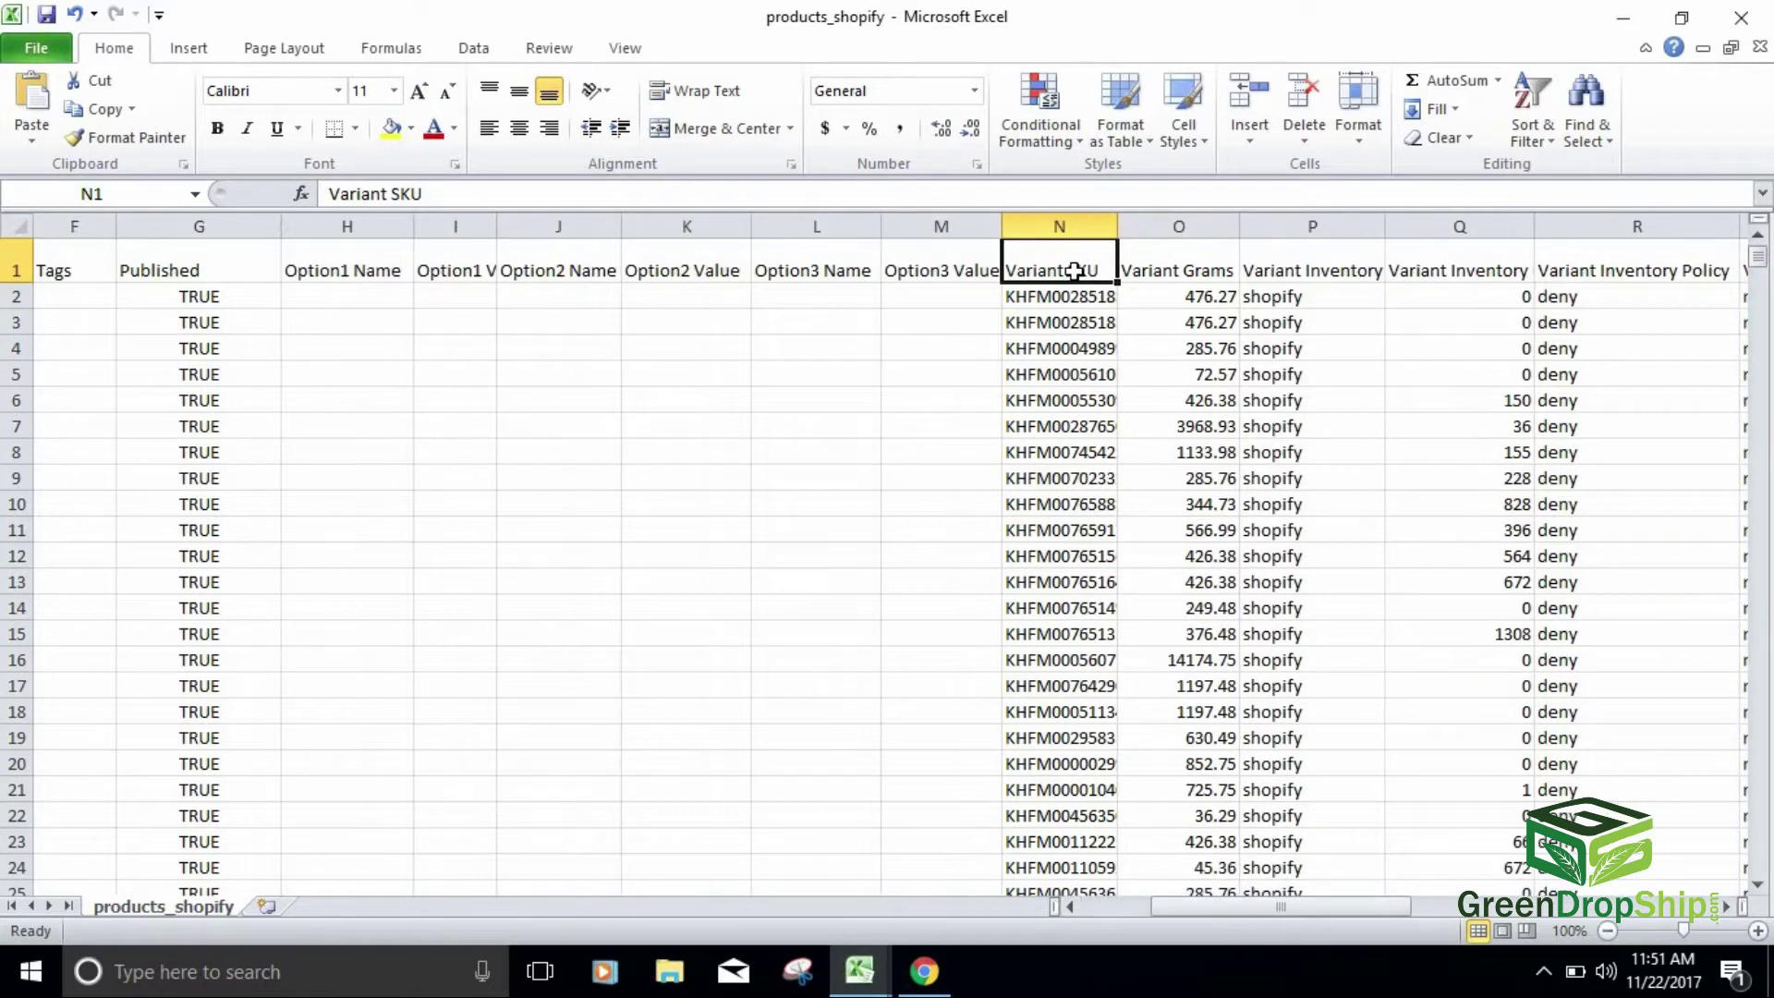
pyautogui.click(1192, 268)
pyautogui.moveTo(1238, 225); pyautogui.dragTo(1262, 226)
pyautogui.scroll(-5, 1202, 308)
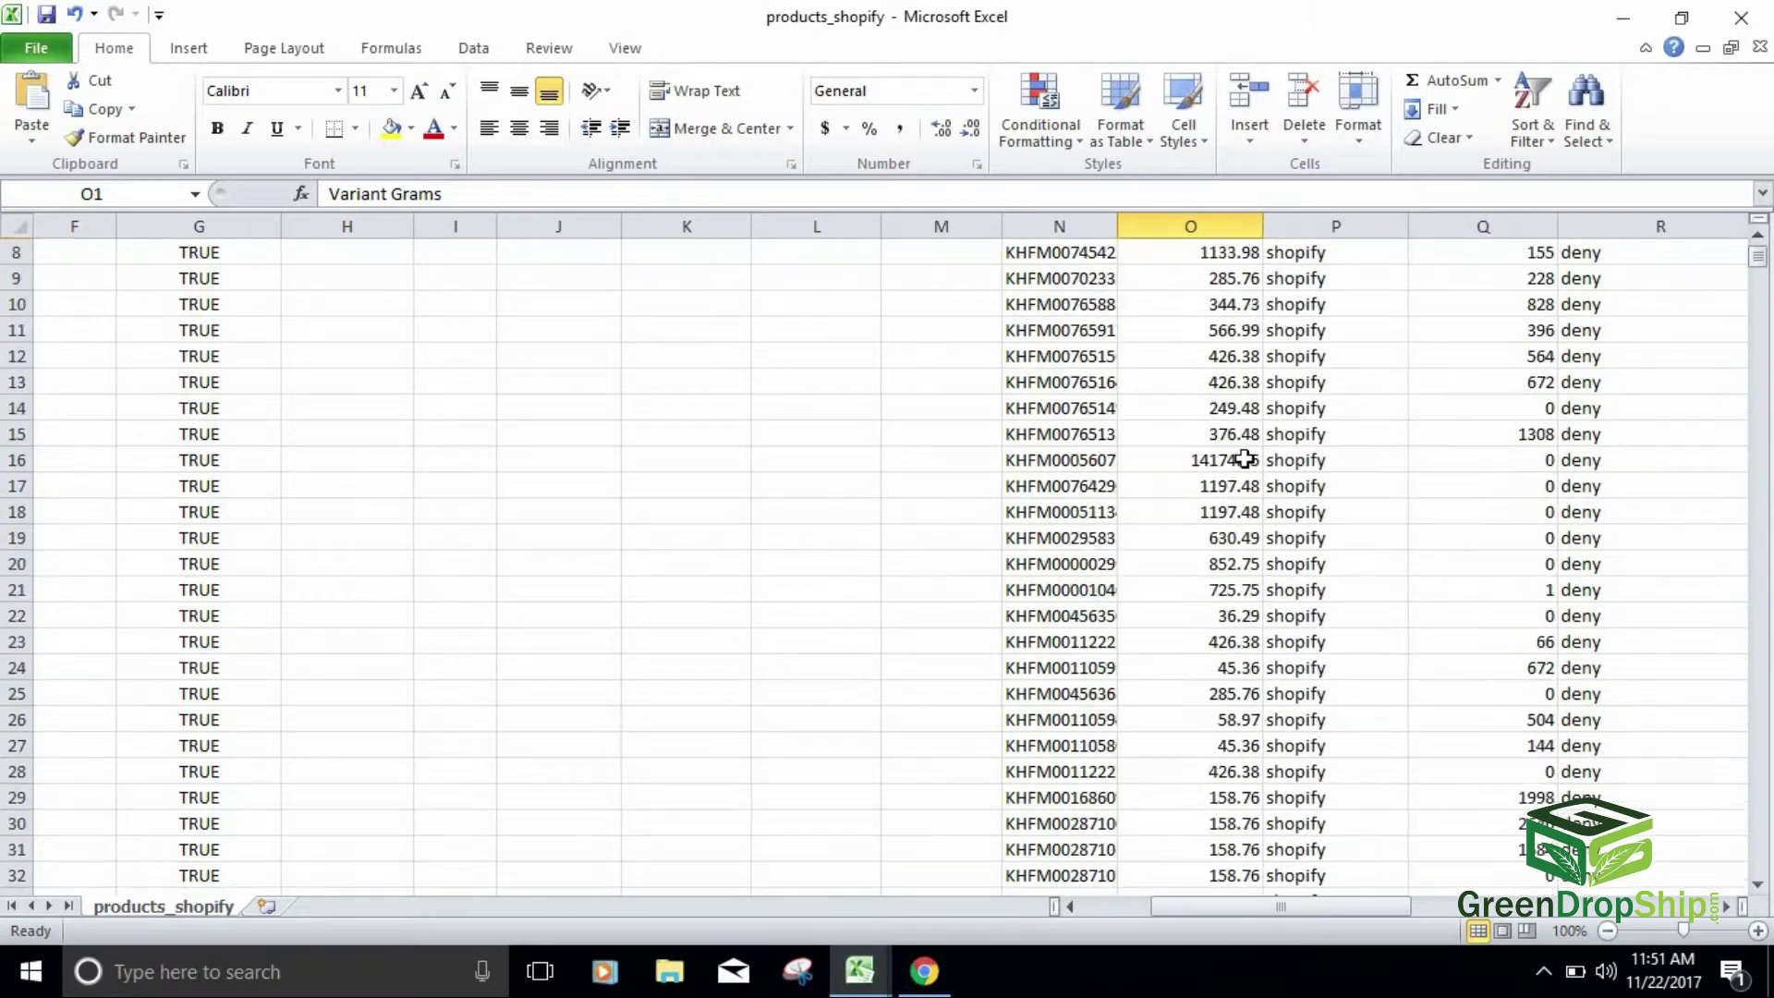
pyautogui.scroll(5, 1203, 301)
pyautogui.click(1208, 303)
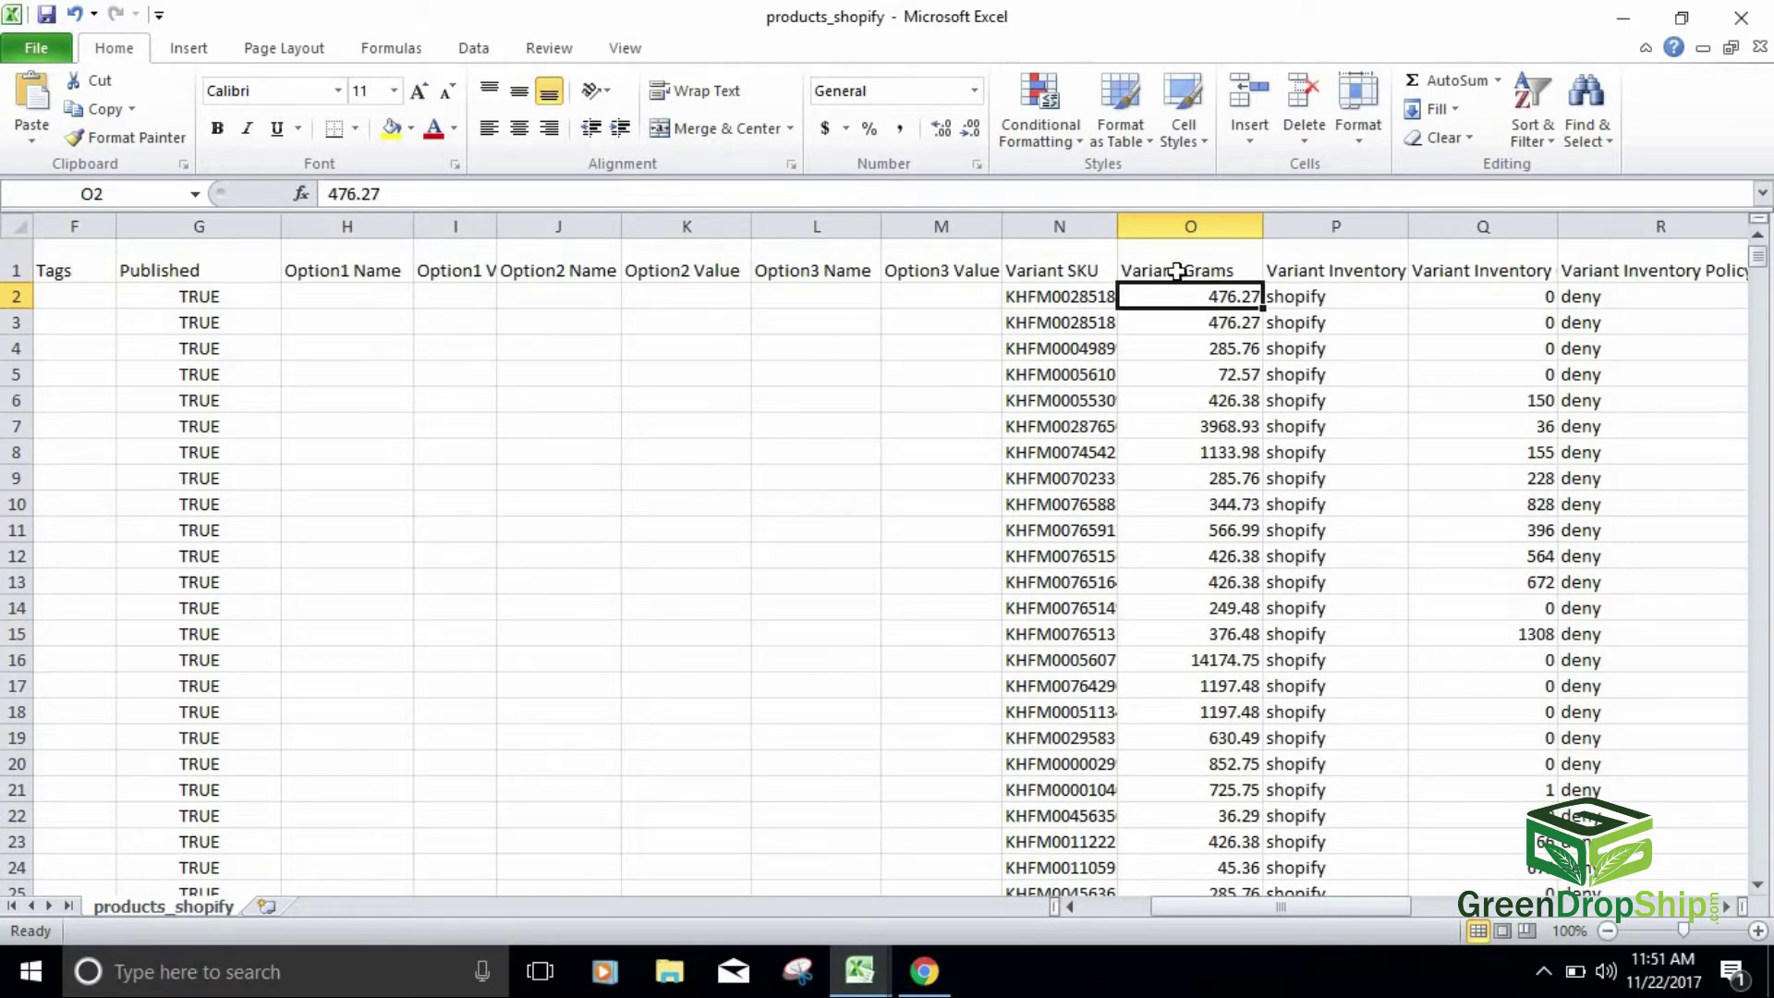
# Step: Look through the inventory values in column P, and select the Variant Inventory Qty header in Q1
pyautogui.click(1302, 296)
pyautogui.scroll(-20, 1293, 443)
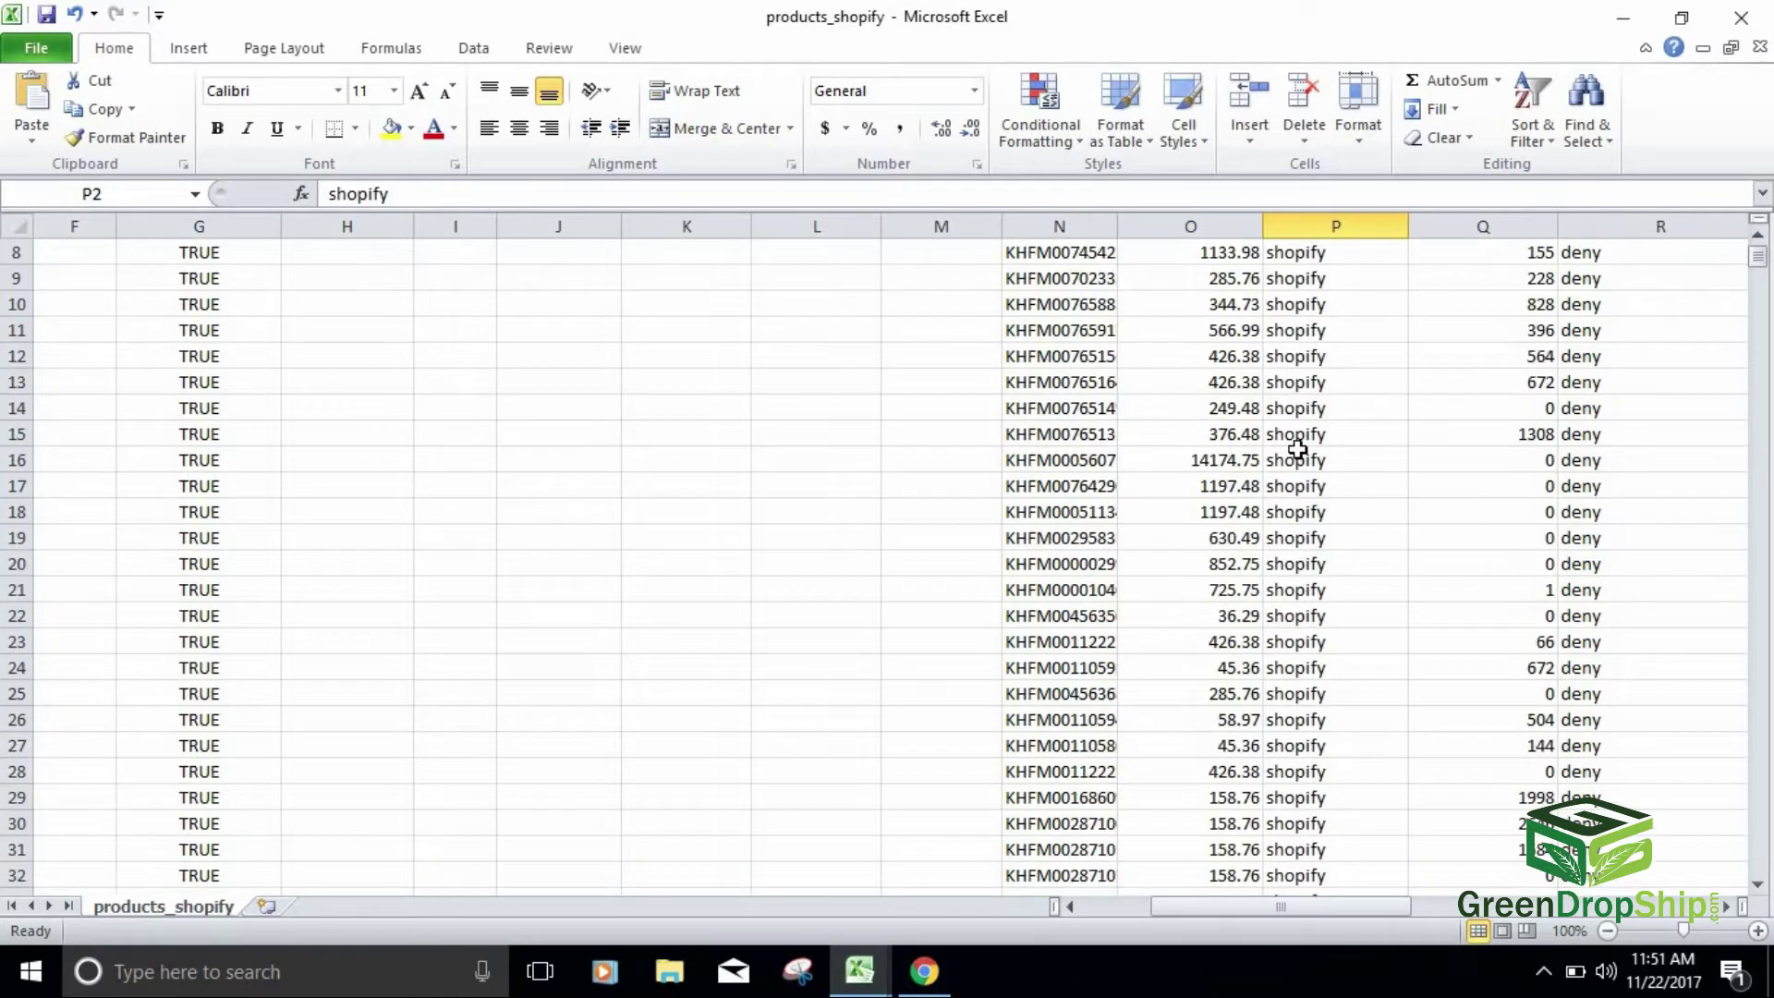
pyautogui.scroll(20, 1290, 470)
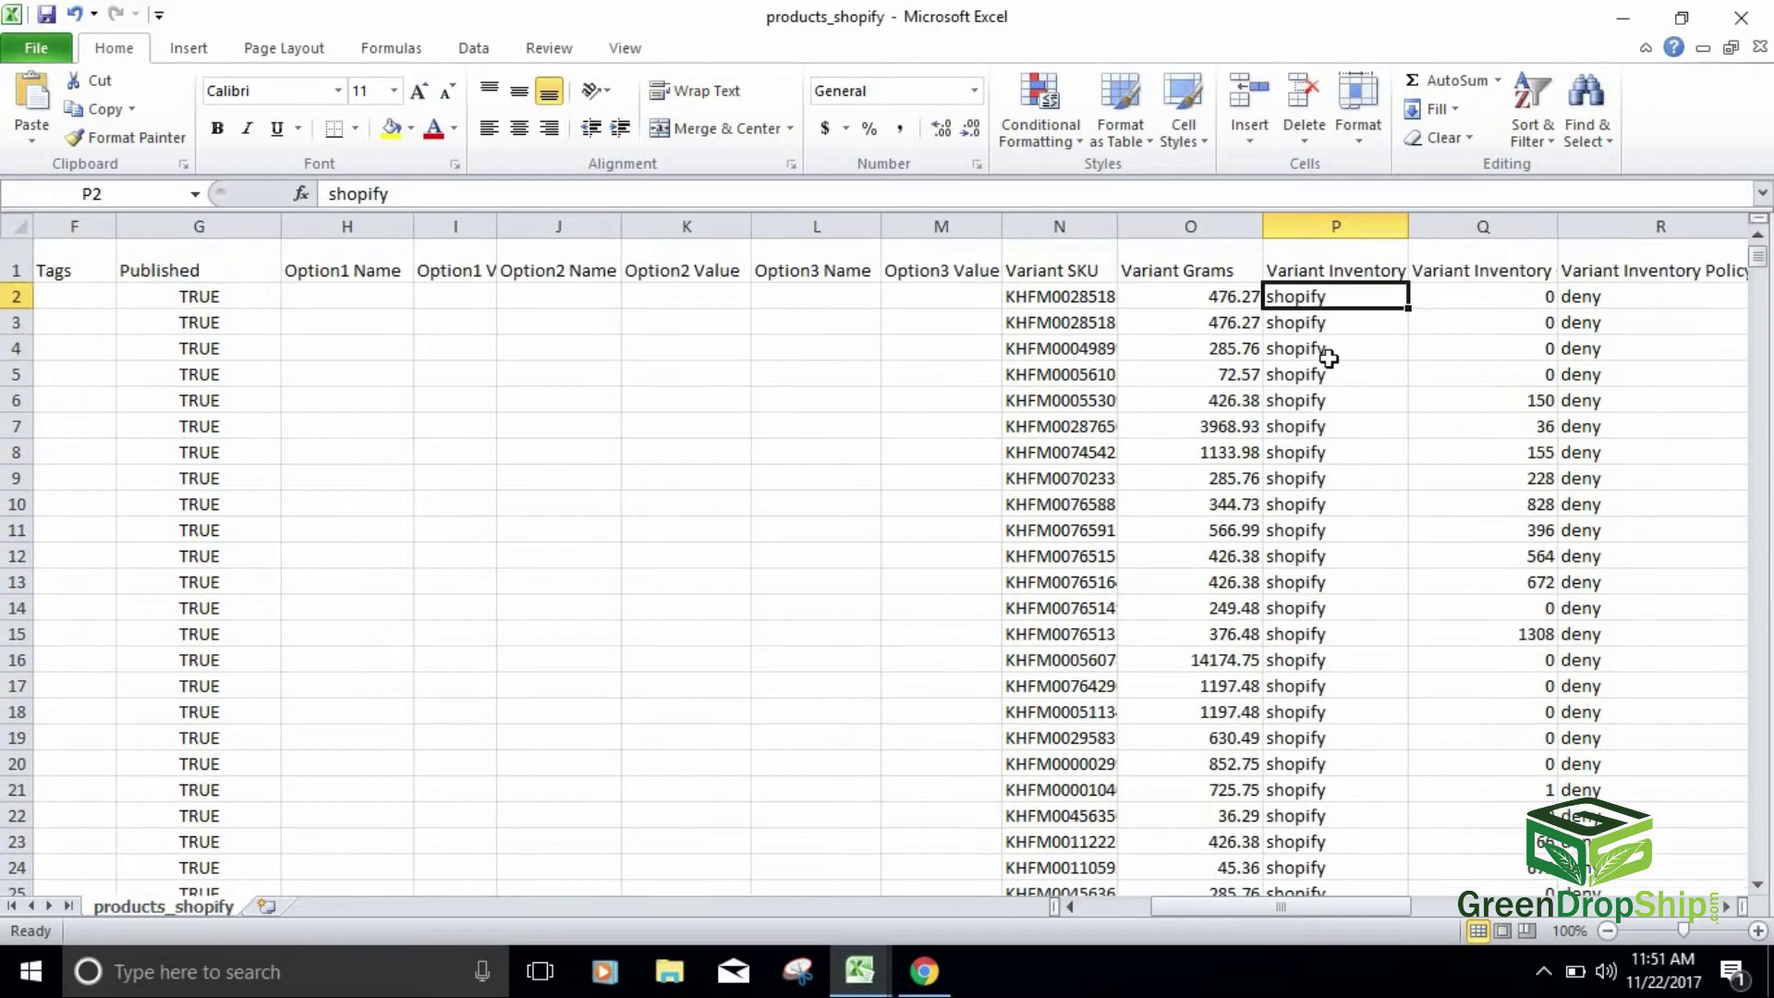
pyautogui.scroll(-20, 1289, 432)
pyautogui.scroll(20, 1289, 430)
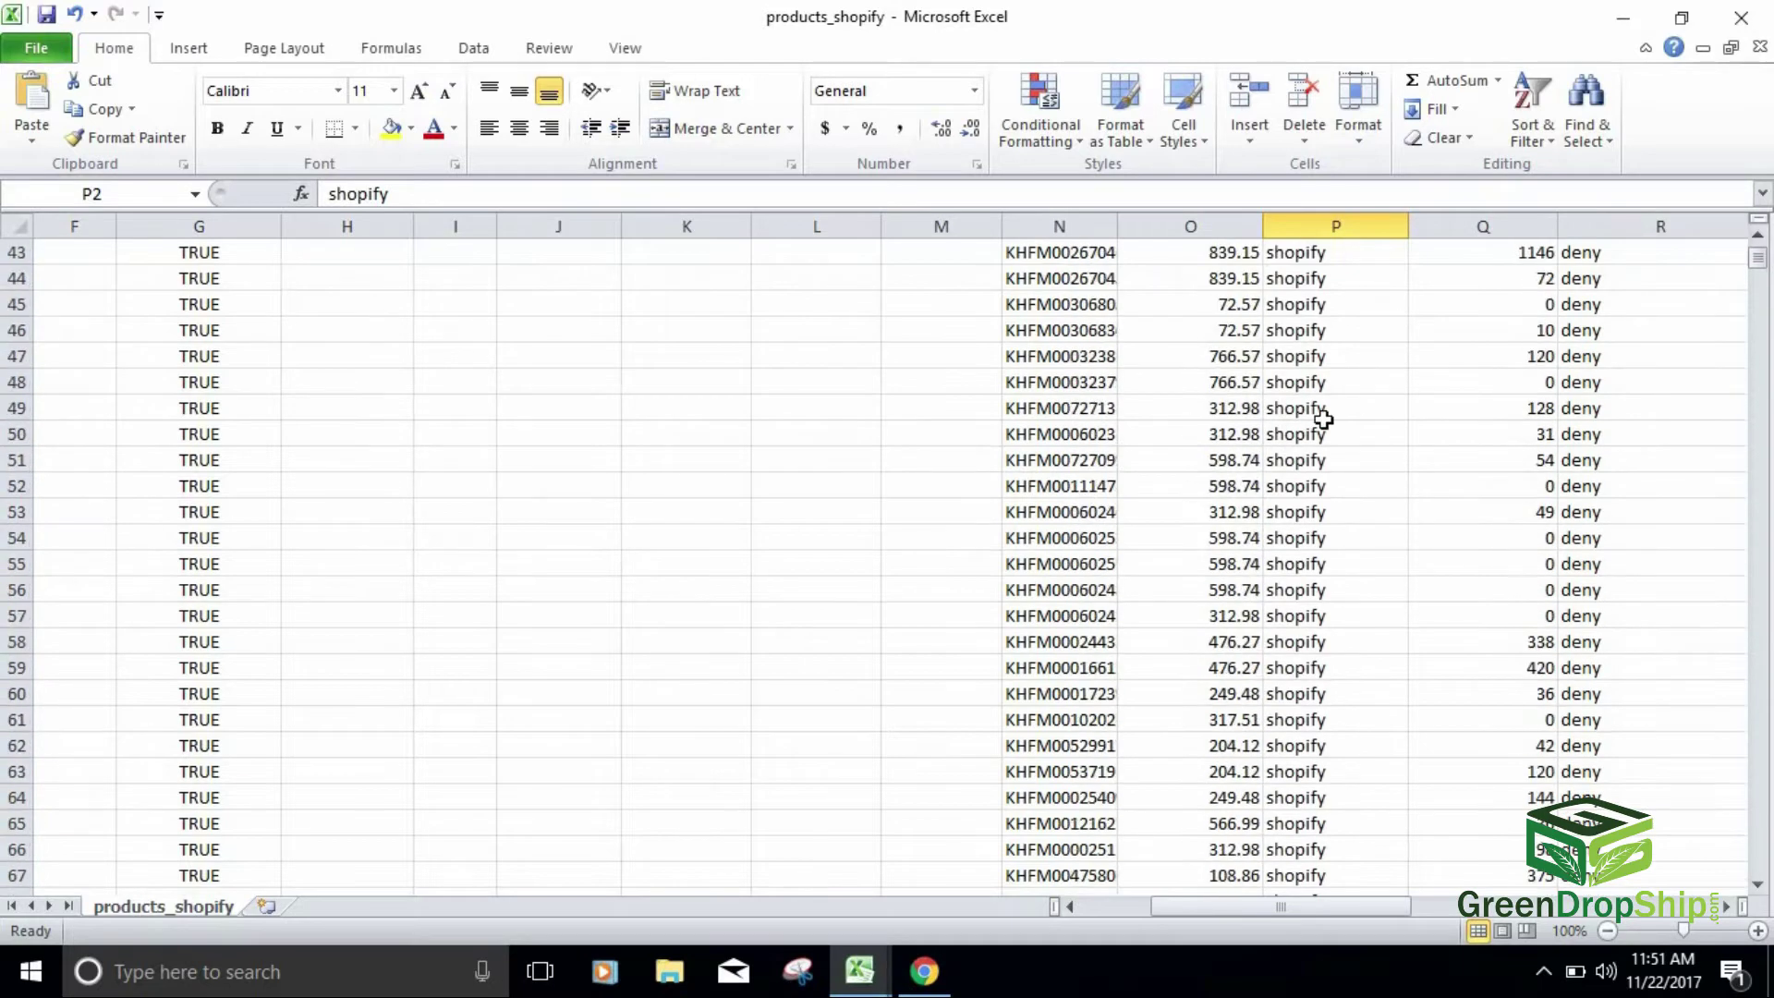
pyautogui.click(1534, 269)
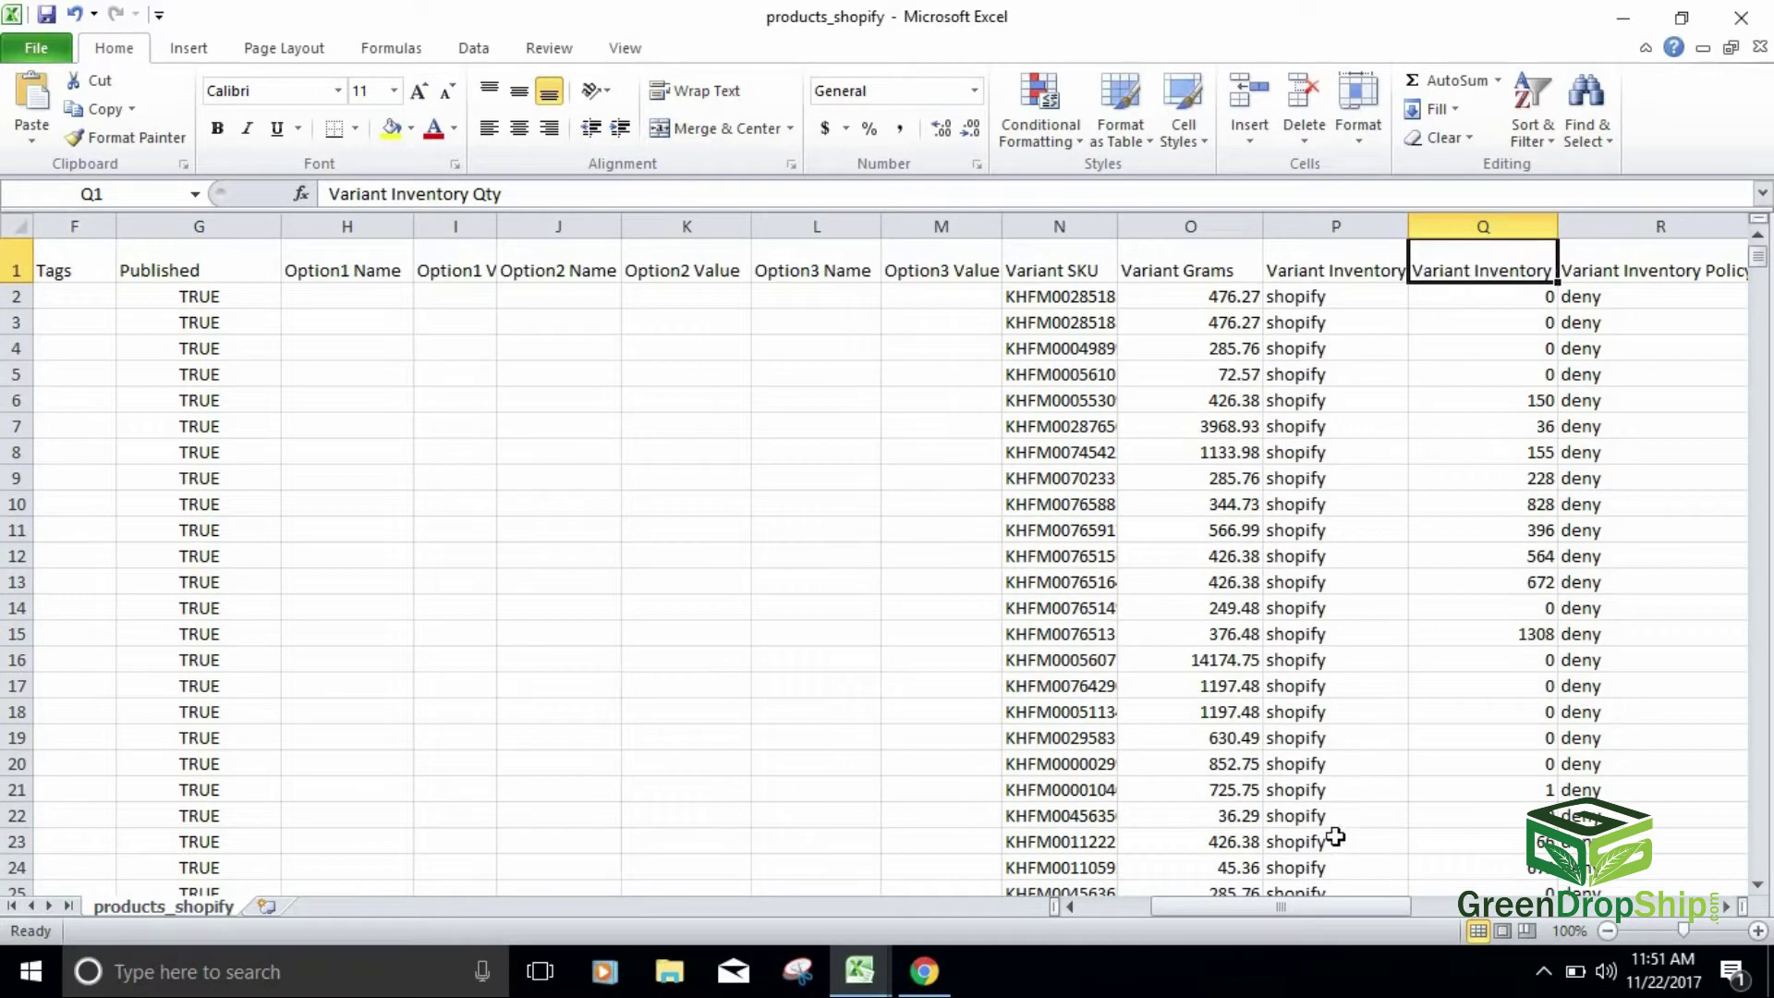
# Step: Look through the Shopify feed's variant columns from Variant Inventory Qty to Variant Barcode, including policy, fulfillment, price, shipping and tax
pyautogui.moveTo(1324, 906); pyautogui.dragTo(1395, 866)
pyautogui.scroll(-2, 1476, 467)
pyautogui.scroll(2, 1423, 626)
pyautogui.moveTo(1274, 908); pyautogui.dragTo(1340, 890)
pyautogui.moveTo(1277, 696); pyautogui.dragTo(1203, 421)
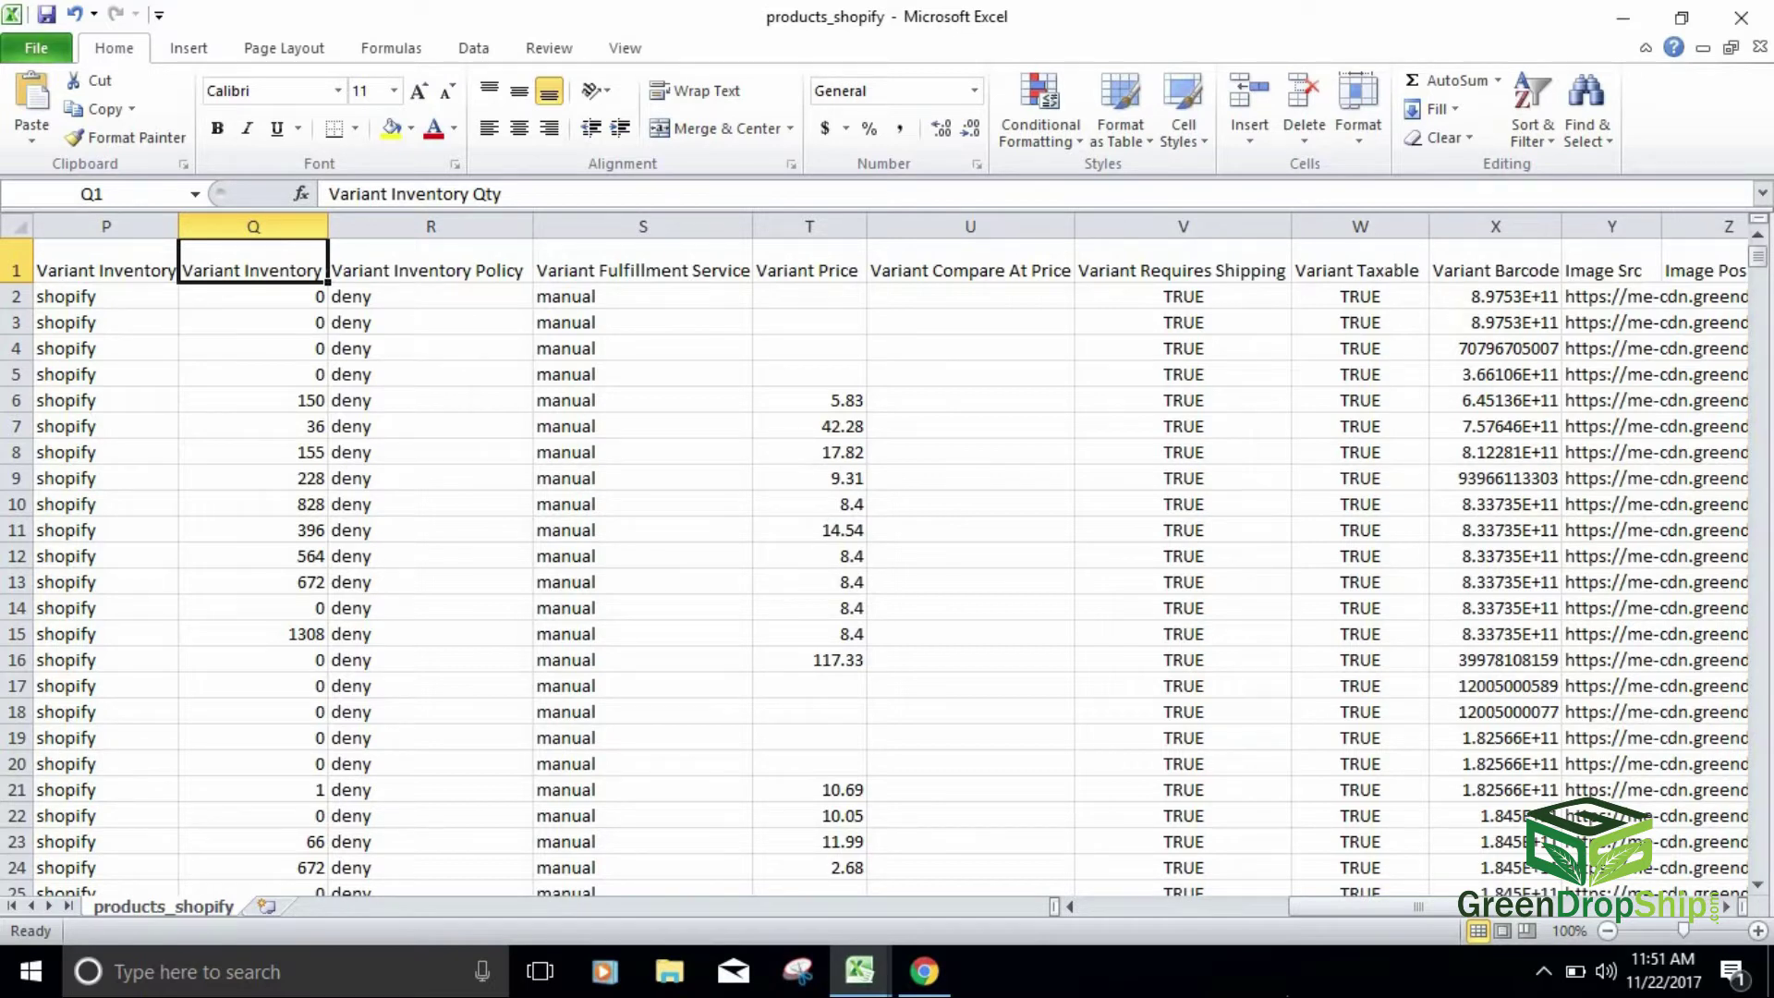
# Step: Select the Image Src header in Y1 and widen column Y slightly
pyautogui.moveTo(1350, 907); pyautogui.dragTo(1399, 432)
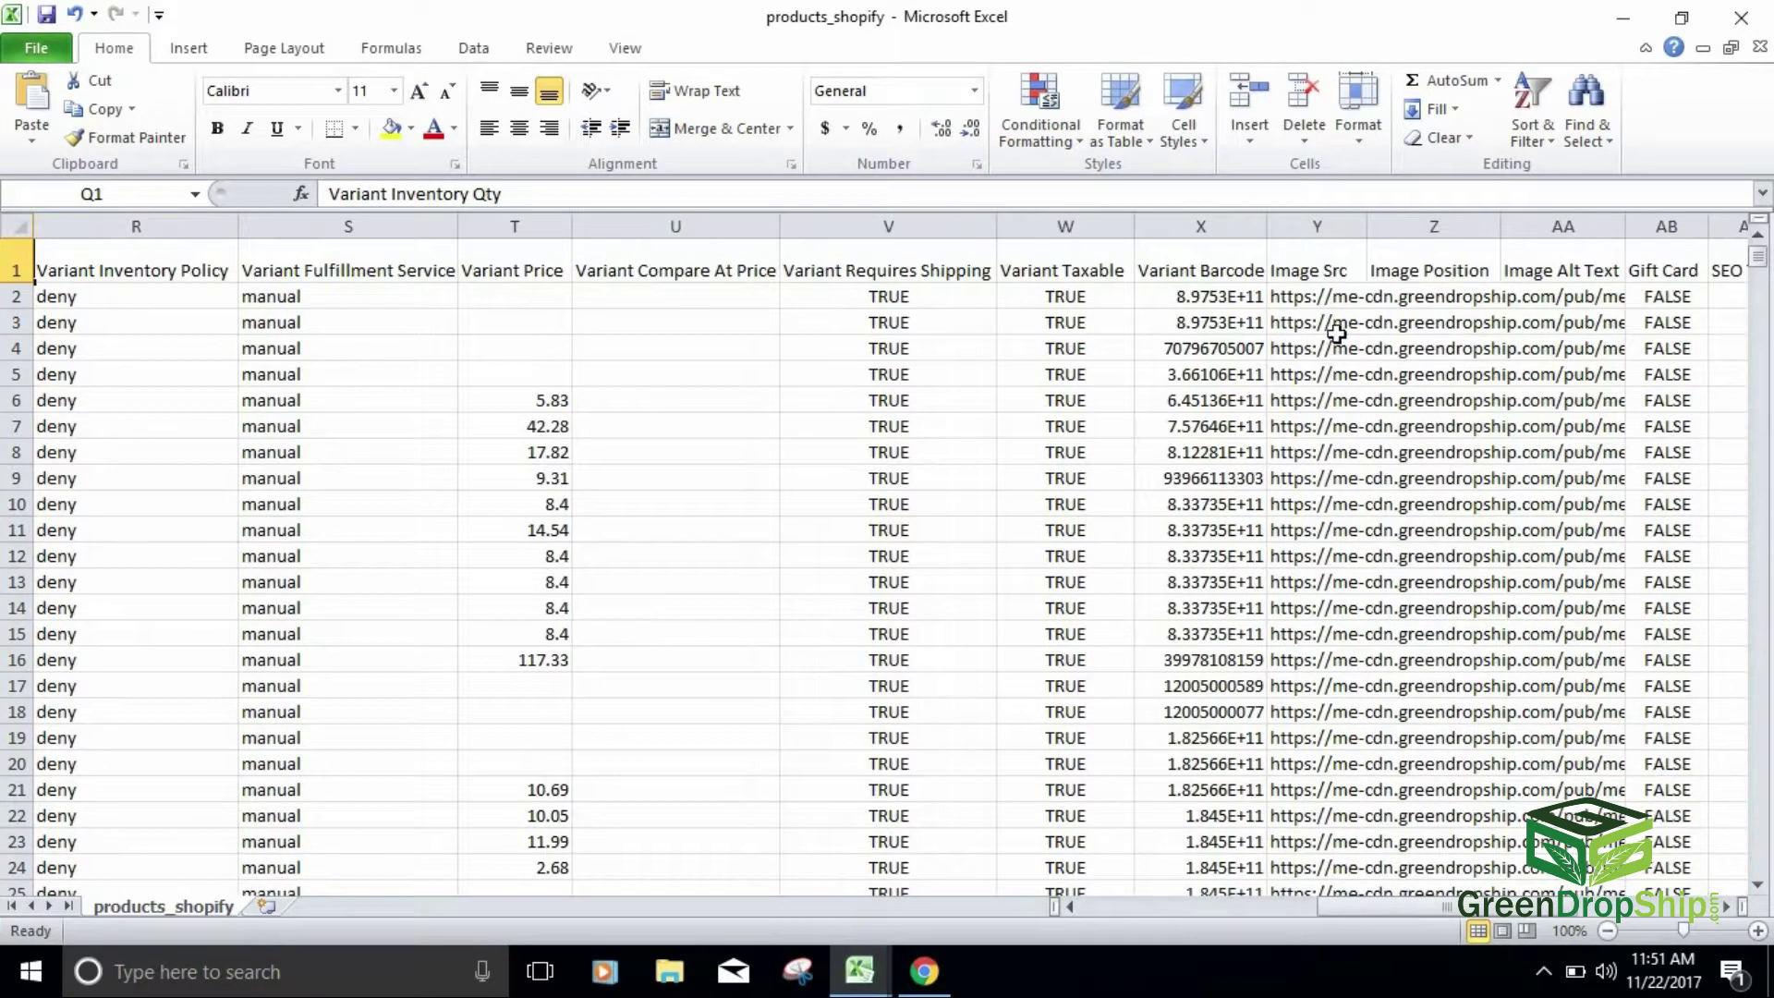
pyautogui.click(1338, 293)
pyautogui.click(1358, 251)
pyautogui.moveTo(1365, 233)
pyautogui.mouseDown()
pyautogui.moveTo(1443, 233)
pyautogui.moveTo(1385, 238)
pyautogui.mouseUp()
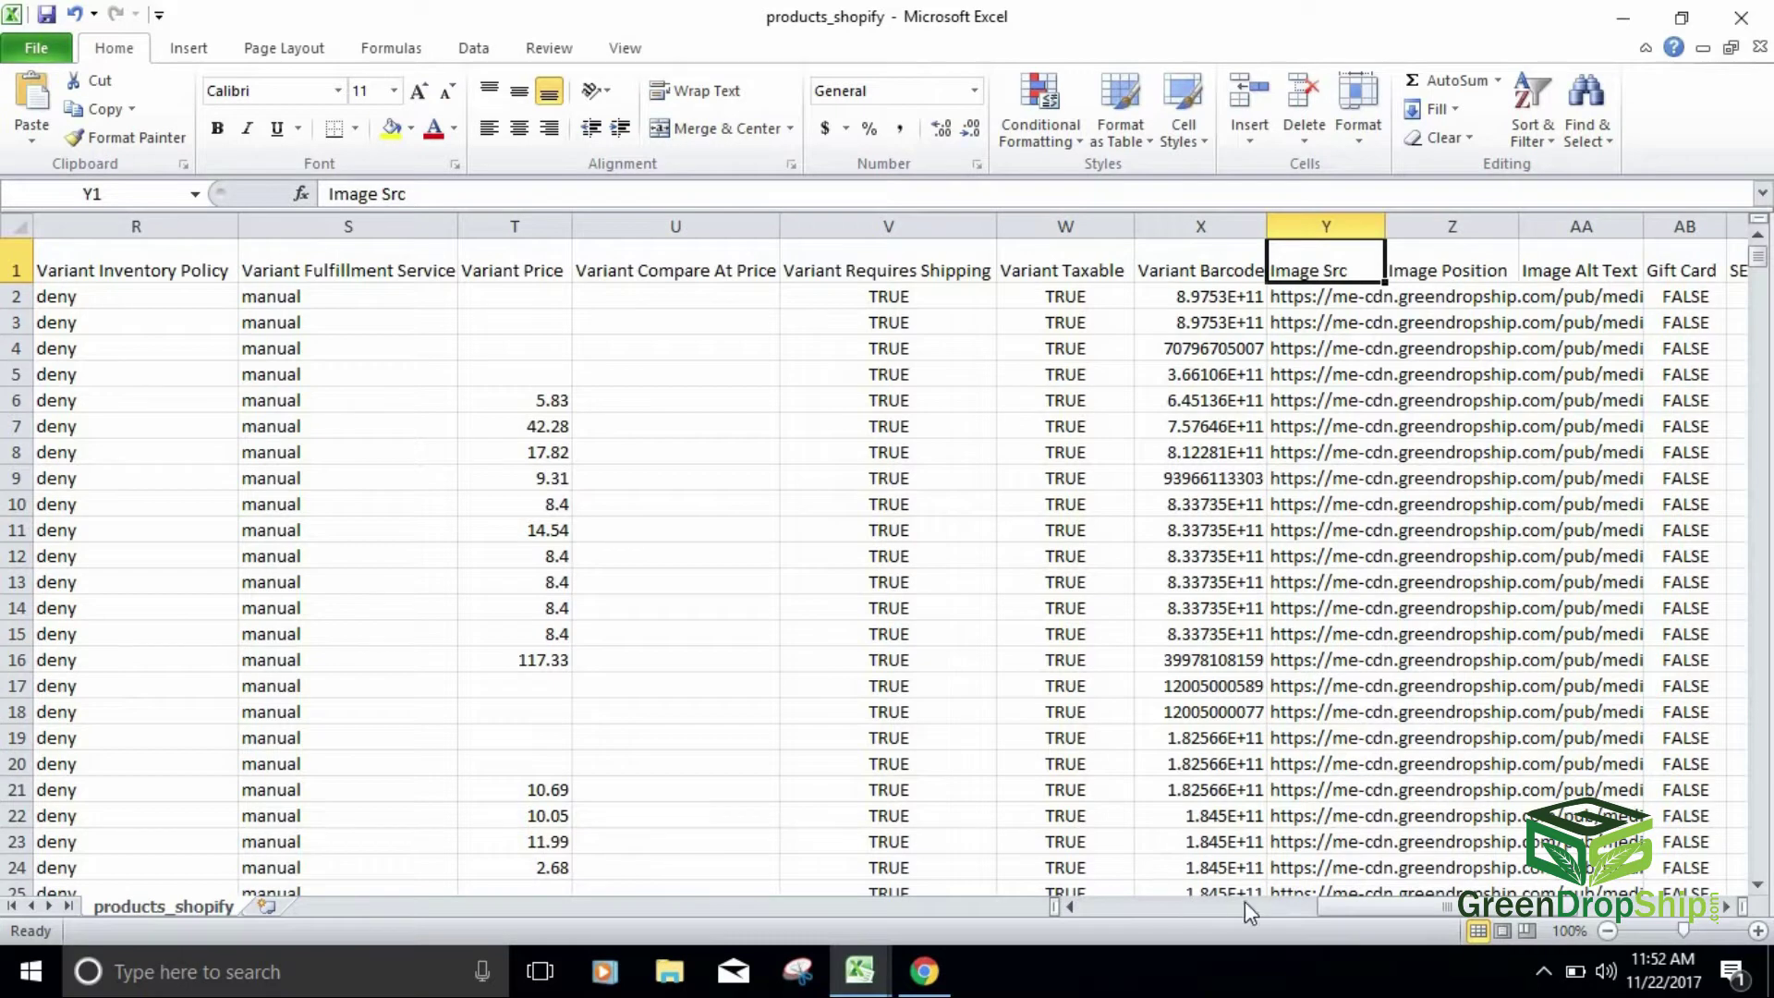
# Step: Return to the Handle column, select its header in A1, and increase the height of row 1
pyautogui.moveTo(1369, 915); pyautogui.dragTo(340, 439)
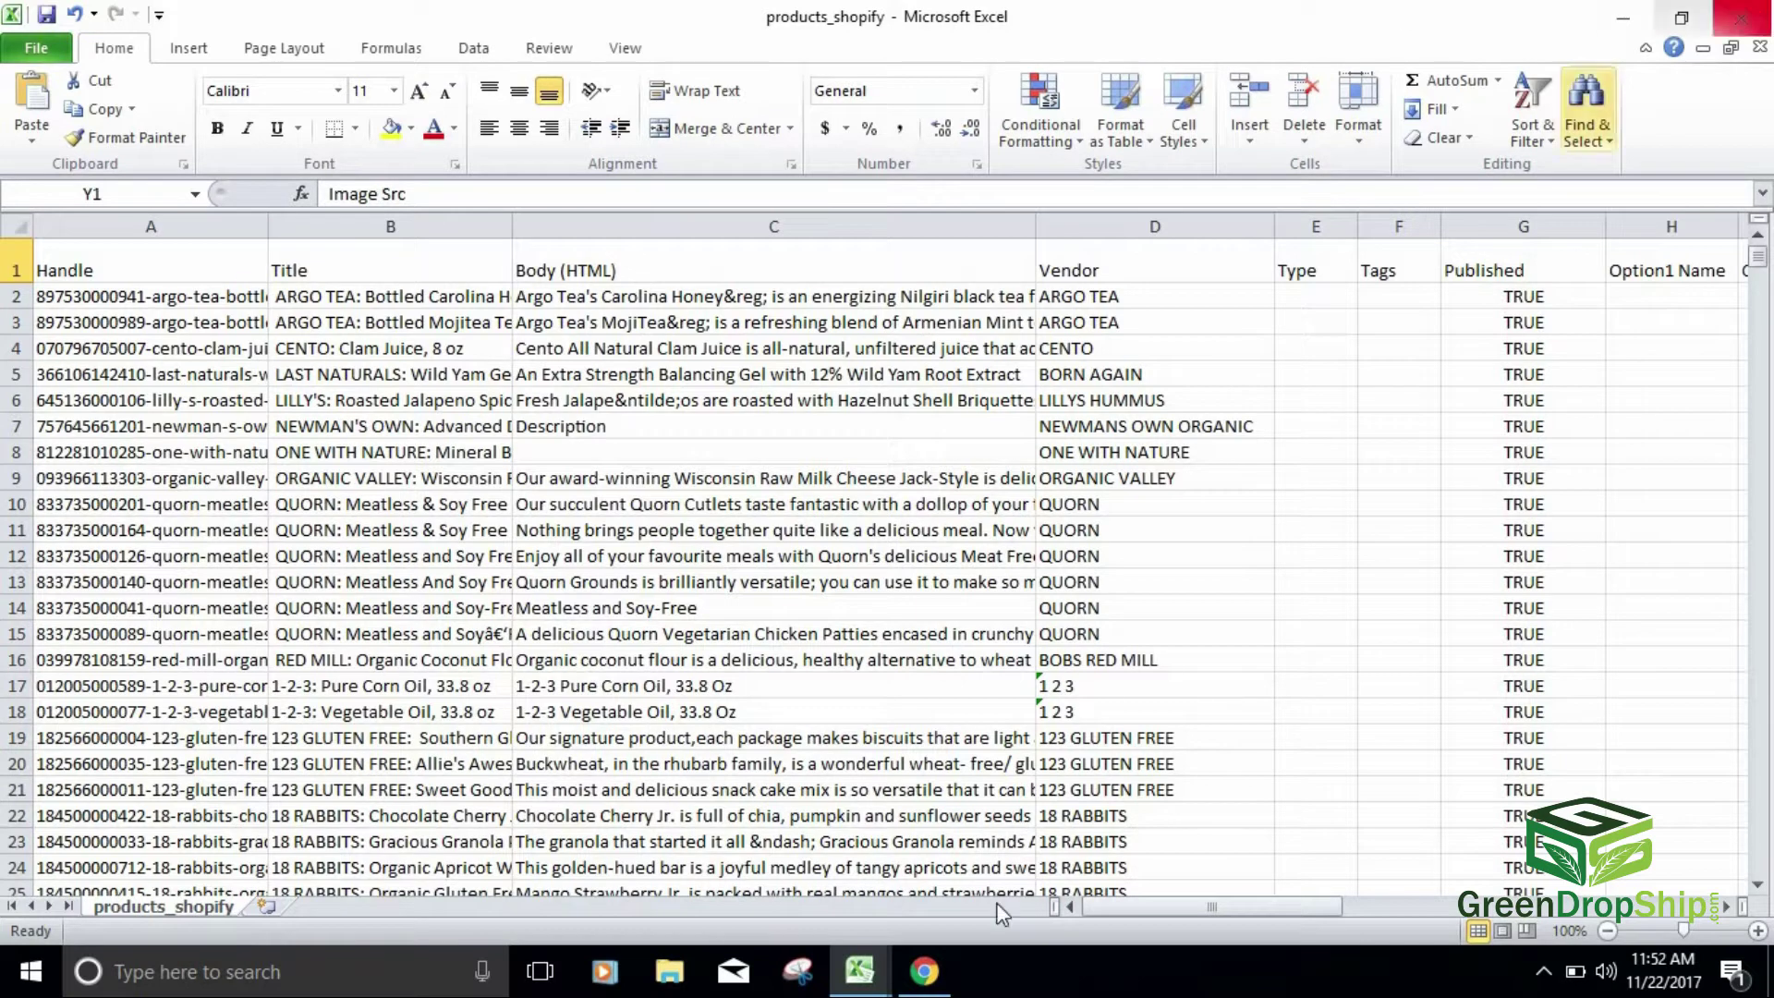
pyautogui.moveTo(845, 939)
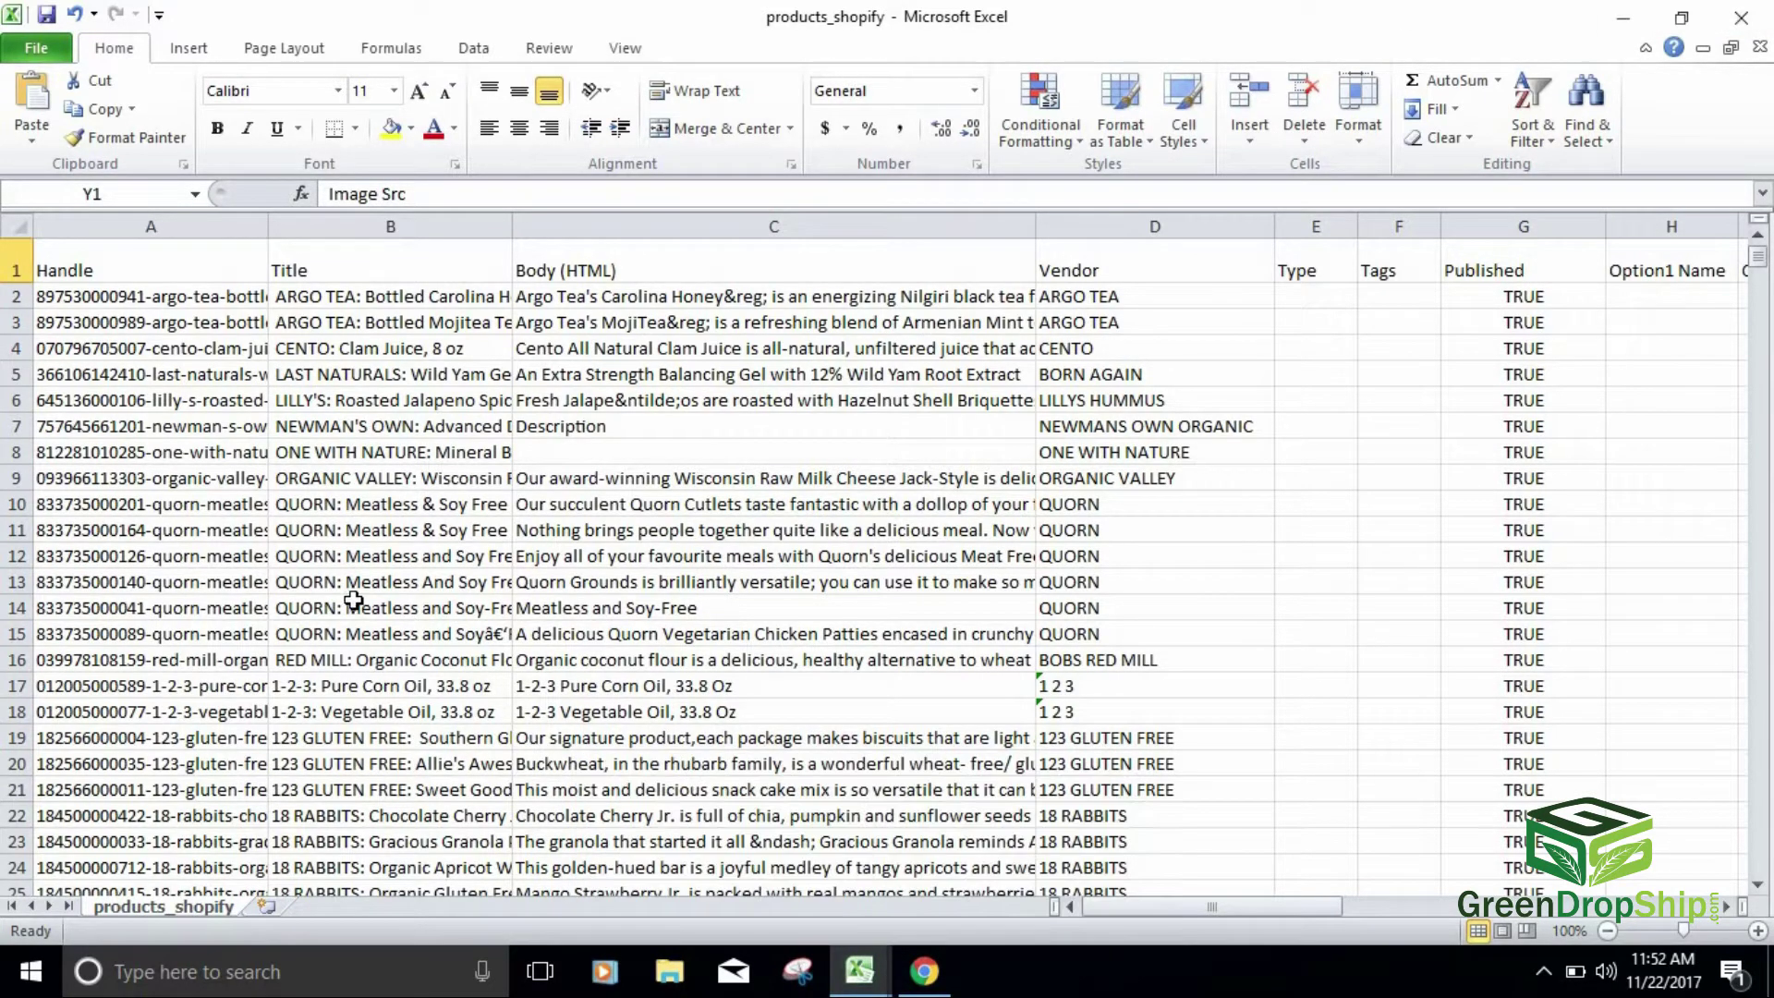
pyautogui.click(1180, 900)
pyautogui.click(42, 300)
pyautogui.click(37, 270)
pyautogui.moveTo(18, 281); pyautogui.dragTo(19, 315)
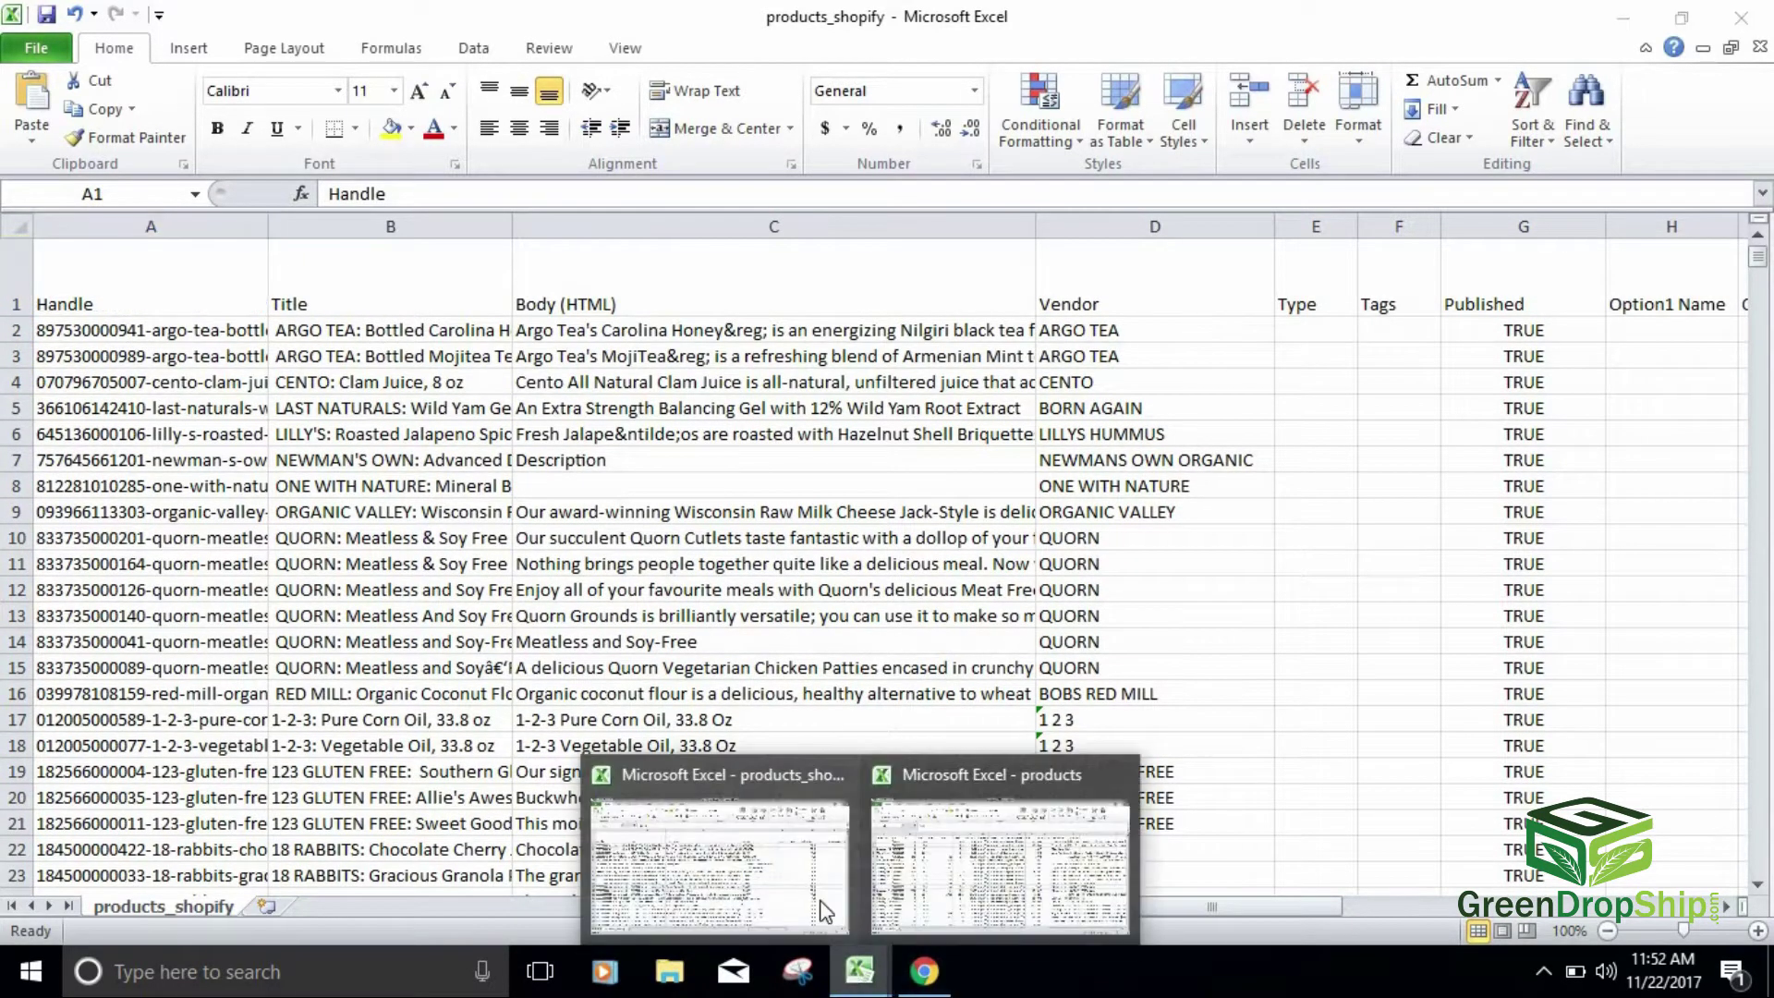
# Step: Switch to the products workbook, select the sku header in A1, and review its columns for comparison with the Shopify feed
pyautogui.moveTo(859, 970)
pyautogui.click(984, 895)
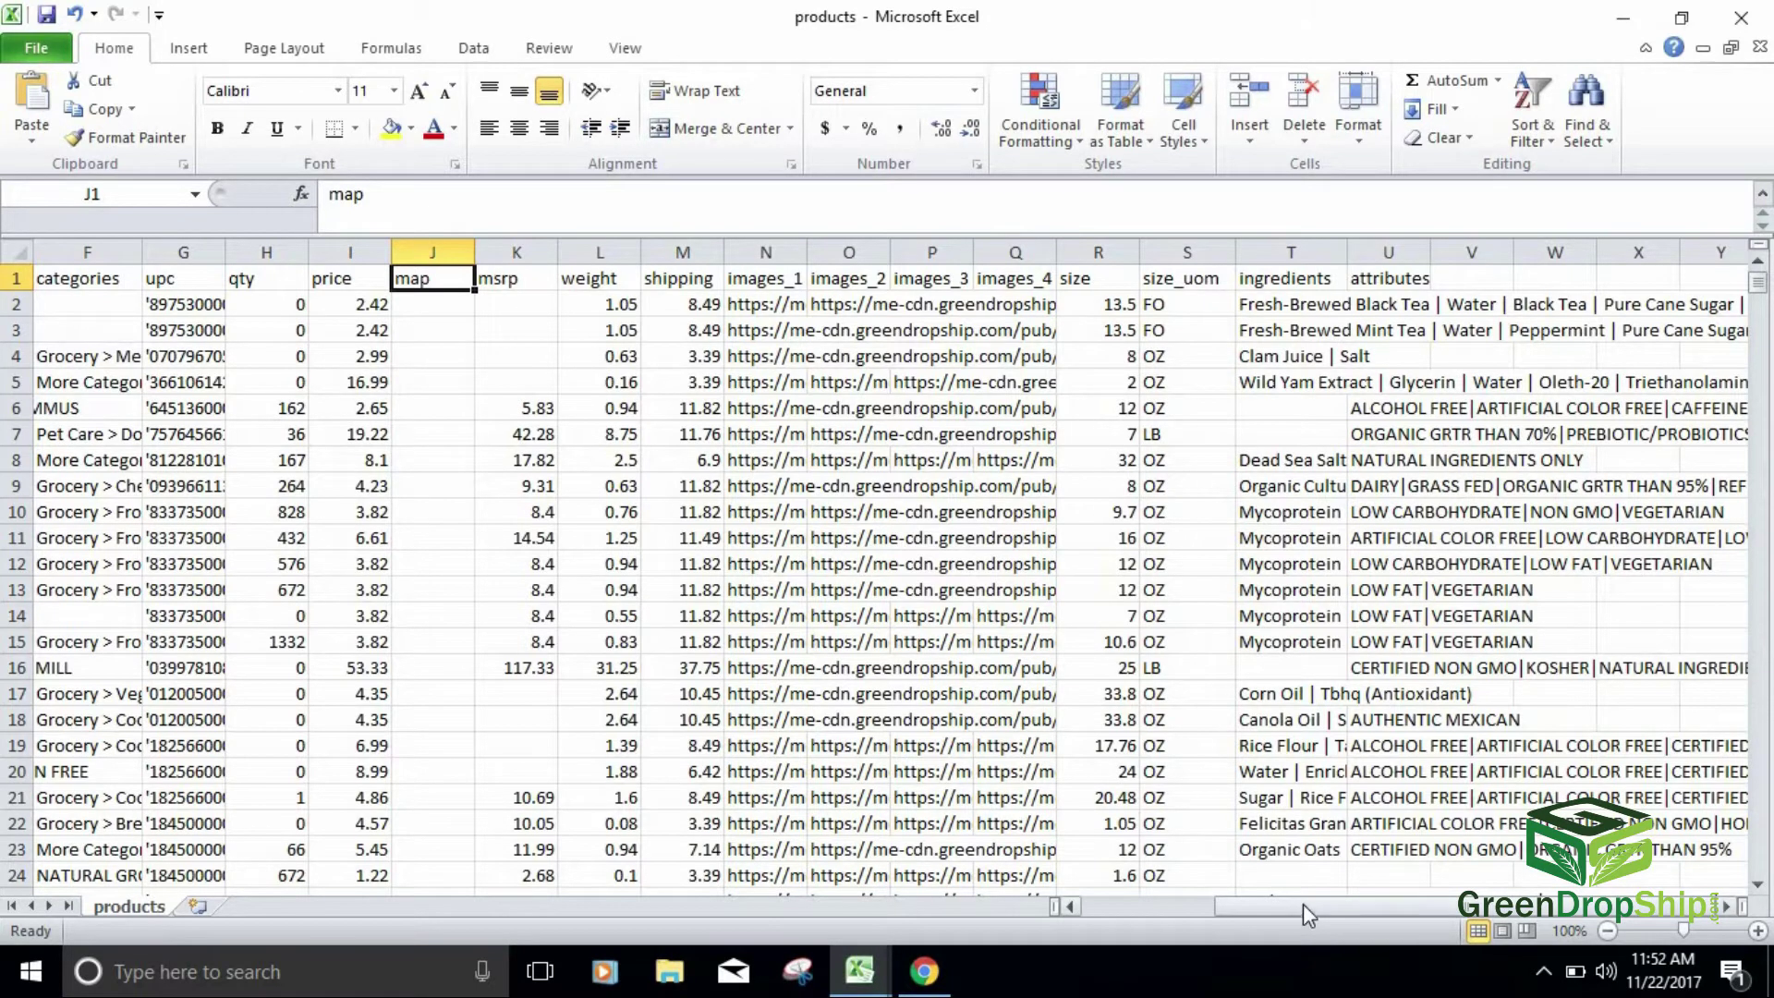
pyautogui.moveTo(1307, 906); pyautogui.dragTo(1090, 935)
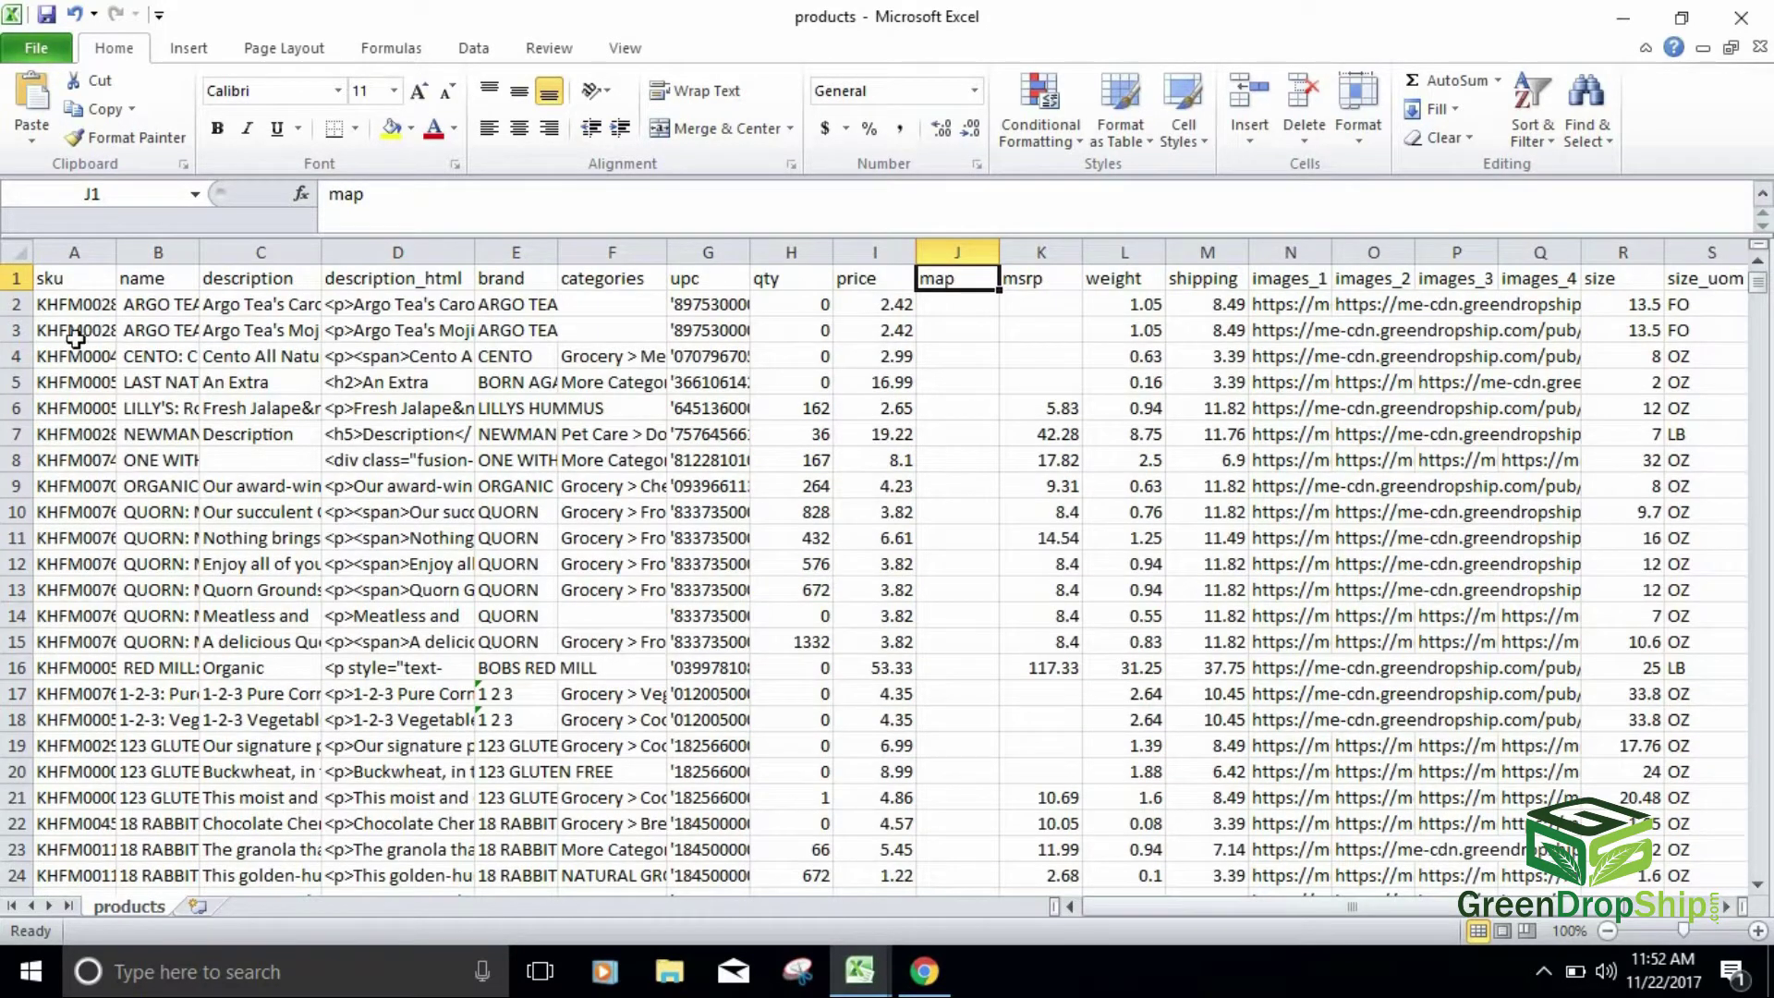
pyautogui.click(66, 277)
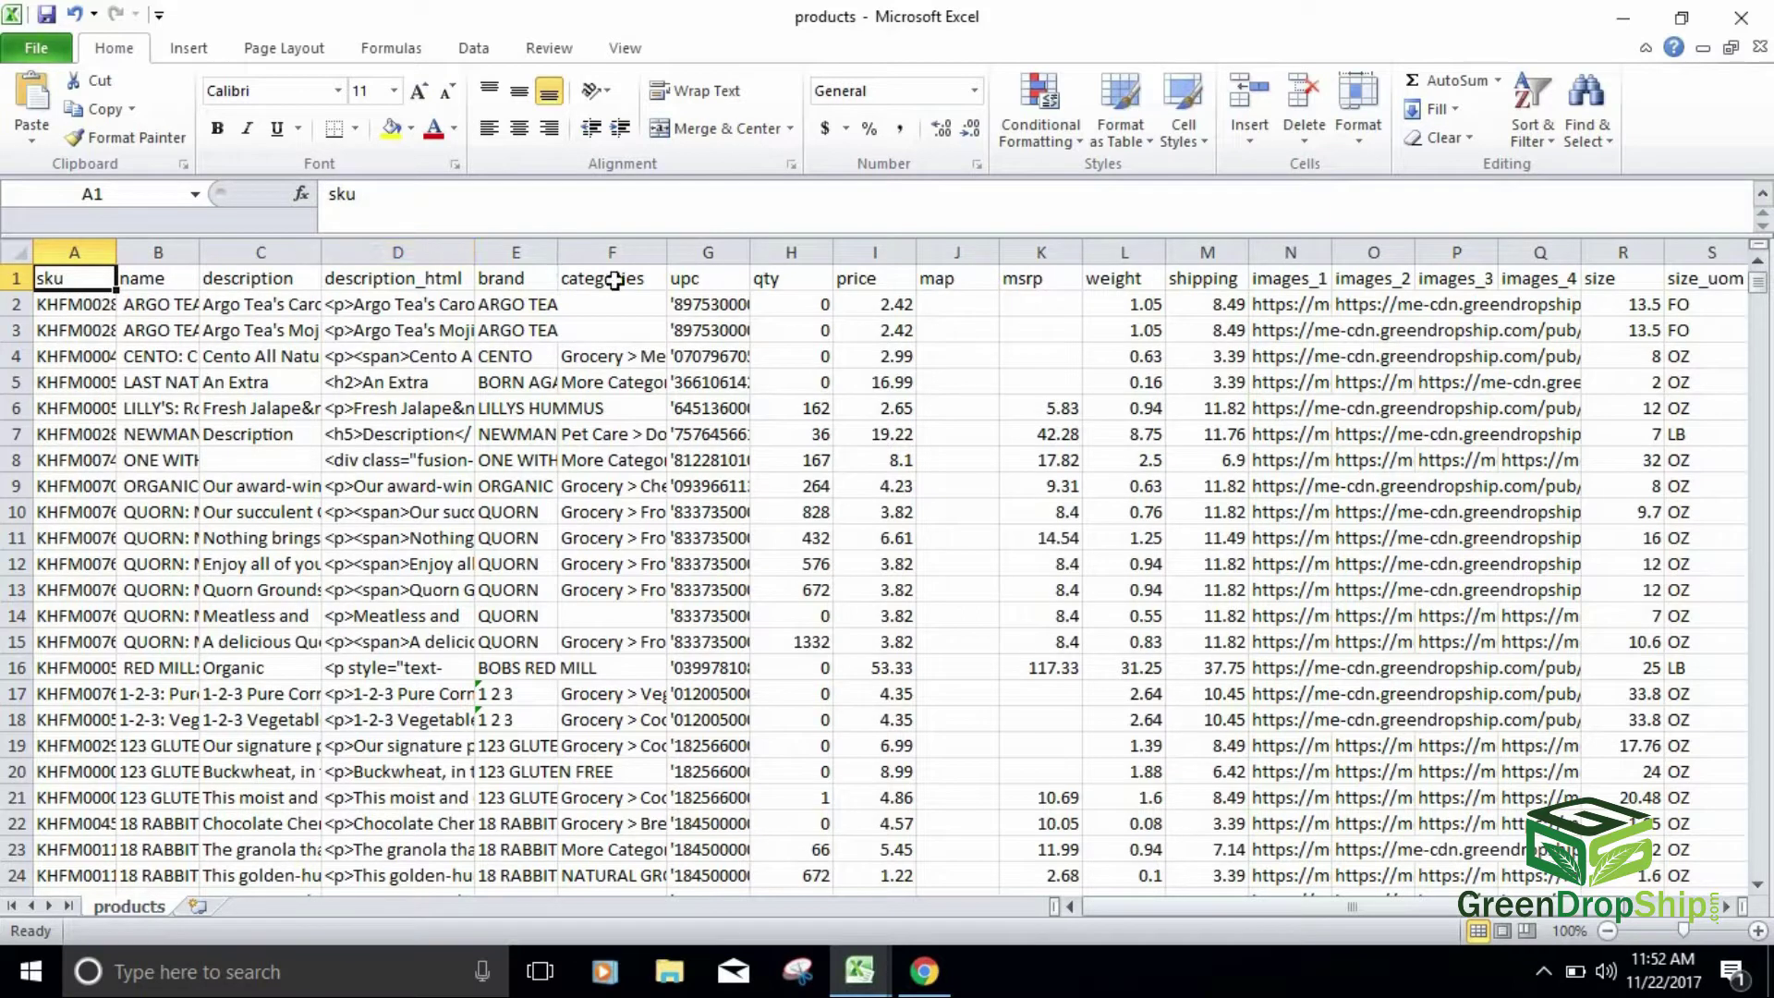
pyautogui.moveTo(1116, 910); pyautogui.dragTo(1051, 901)
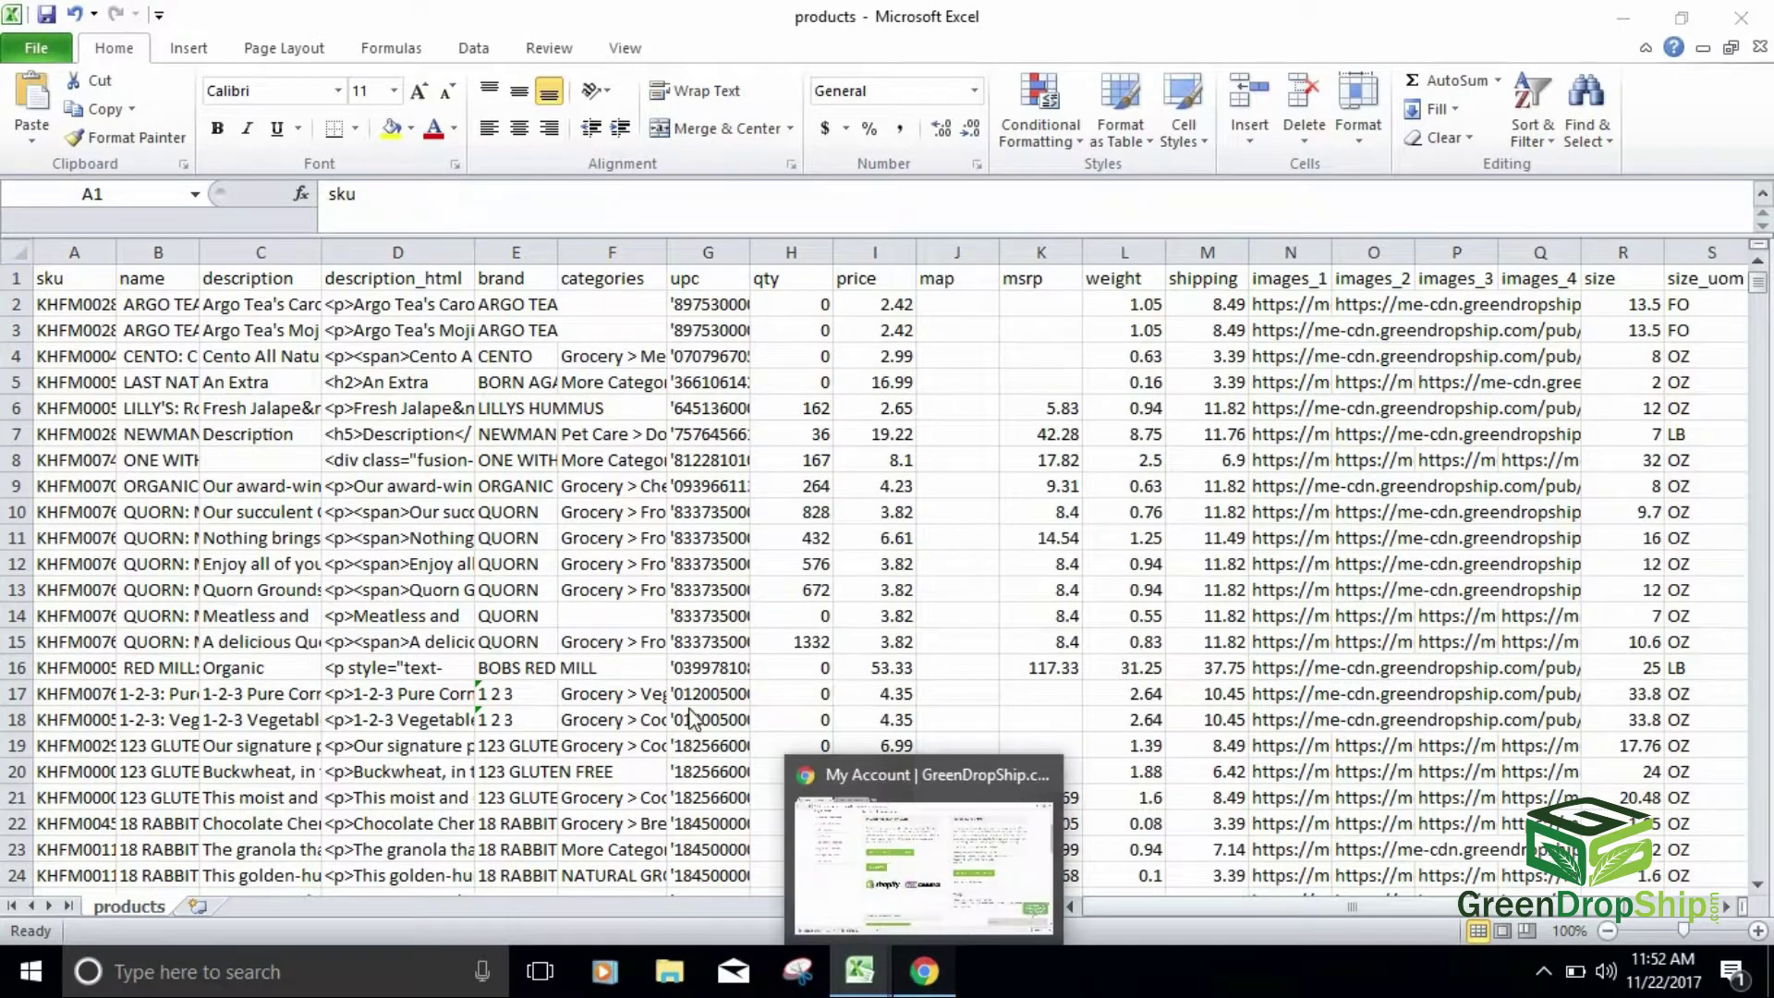
# Step: Switch to the greendropship demo Shopify admin in Chrome and open its Products page
pyautogui.hotkey('alt', 'Tab')
pyautogui.scroll(4, 218, 277)
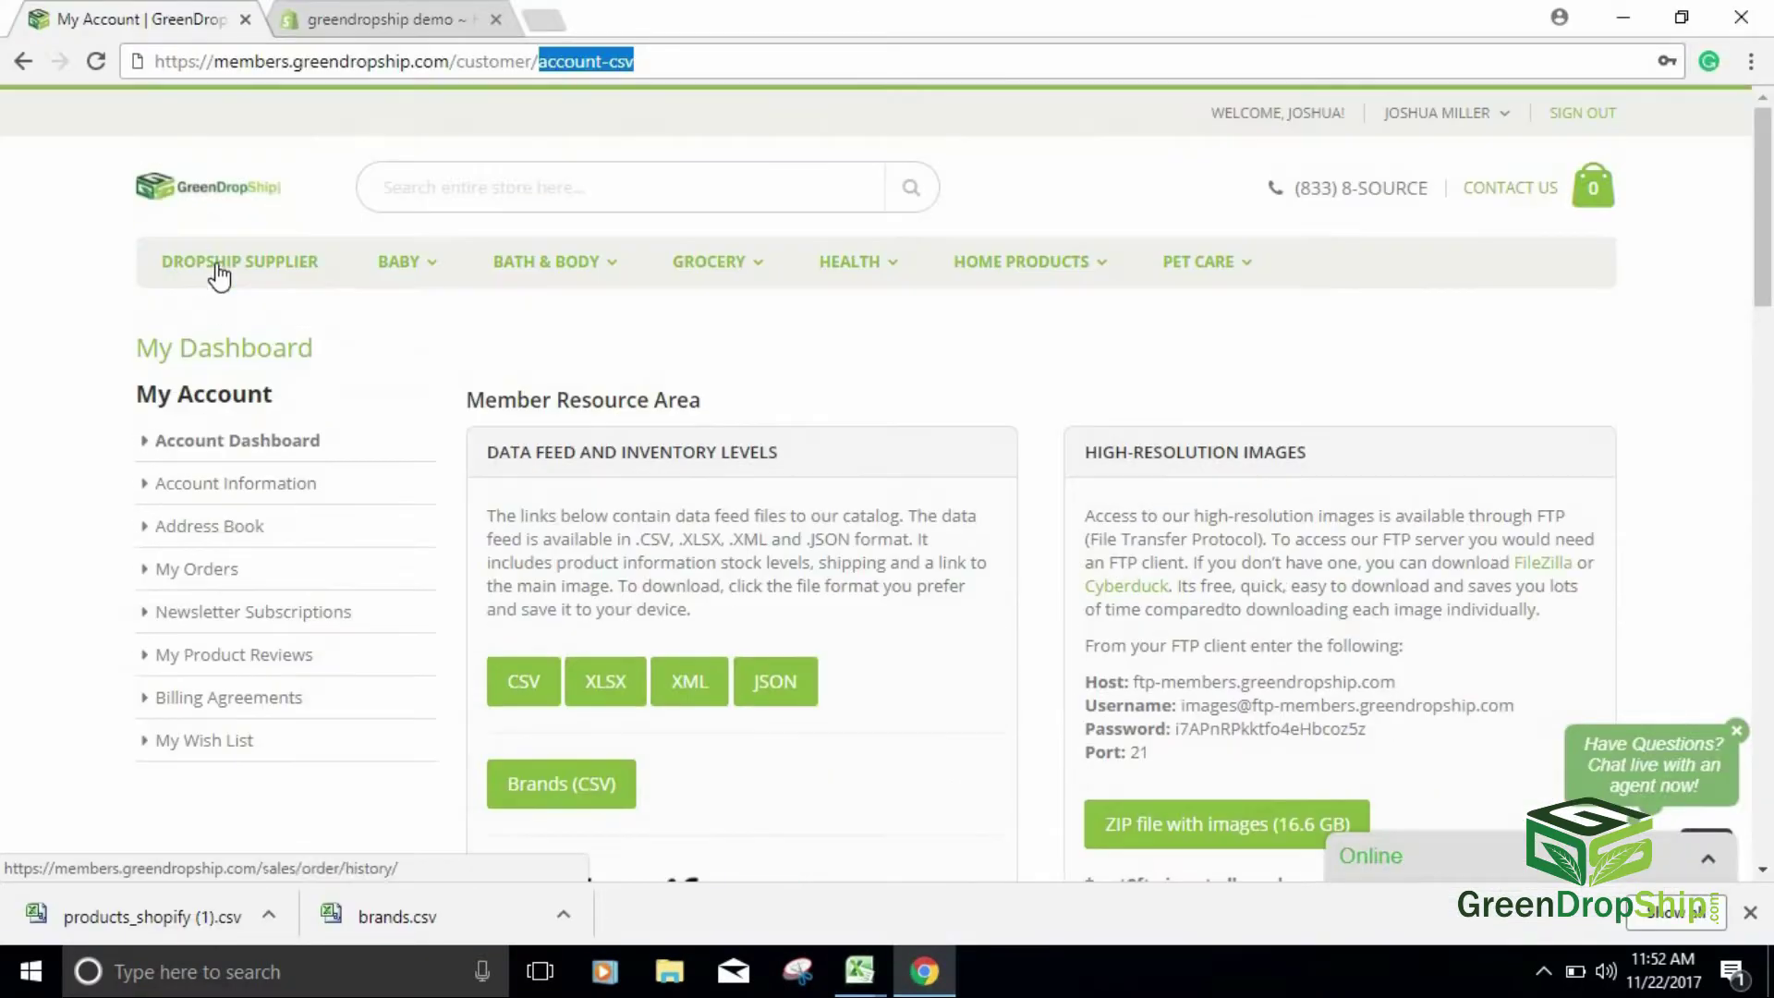
pyautogui.click(423, 20)
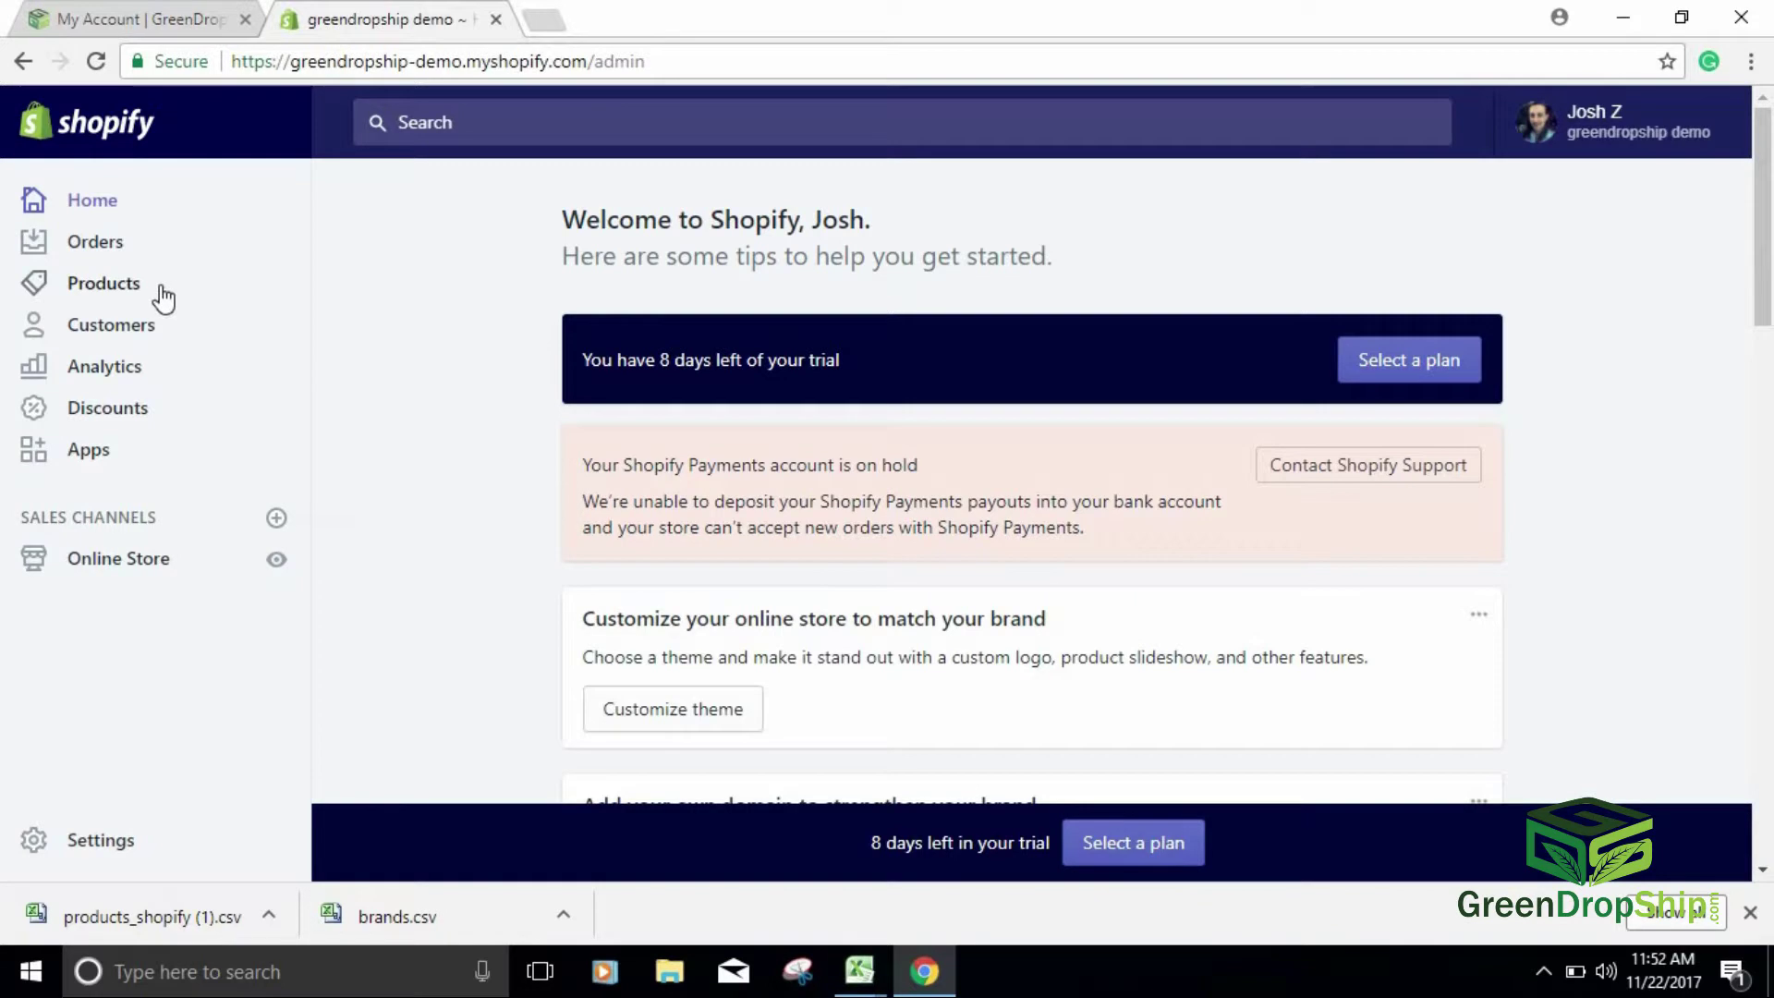
pyautogui.click(107, 290)
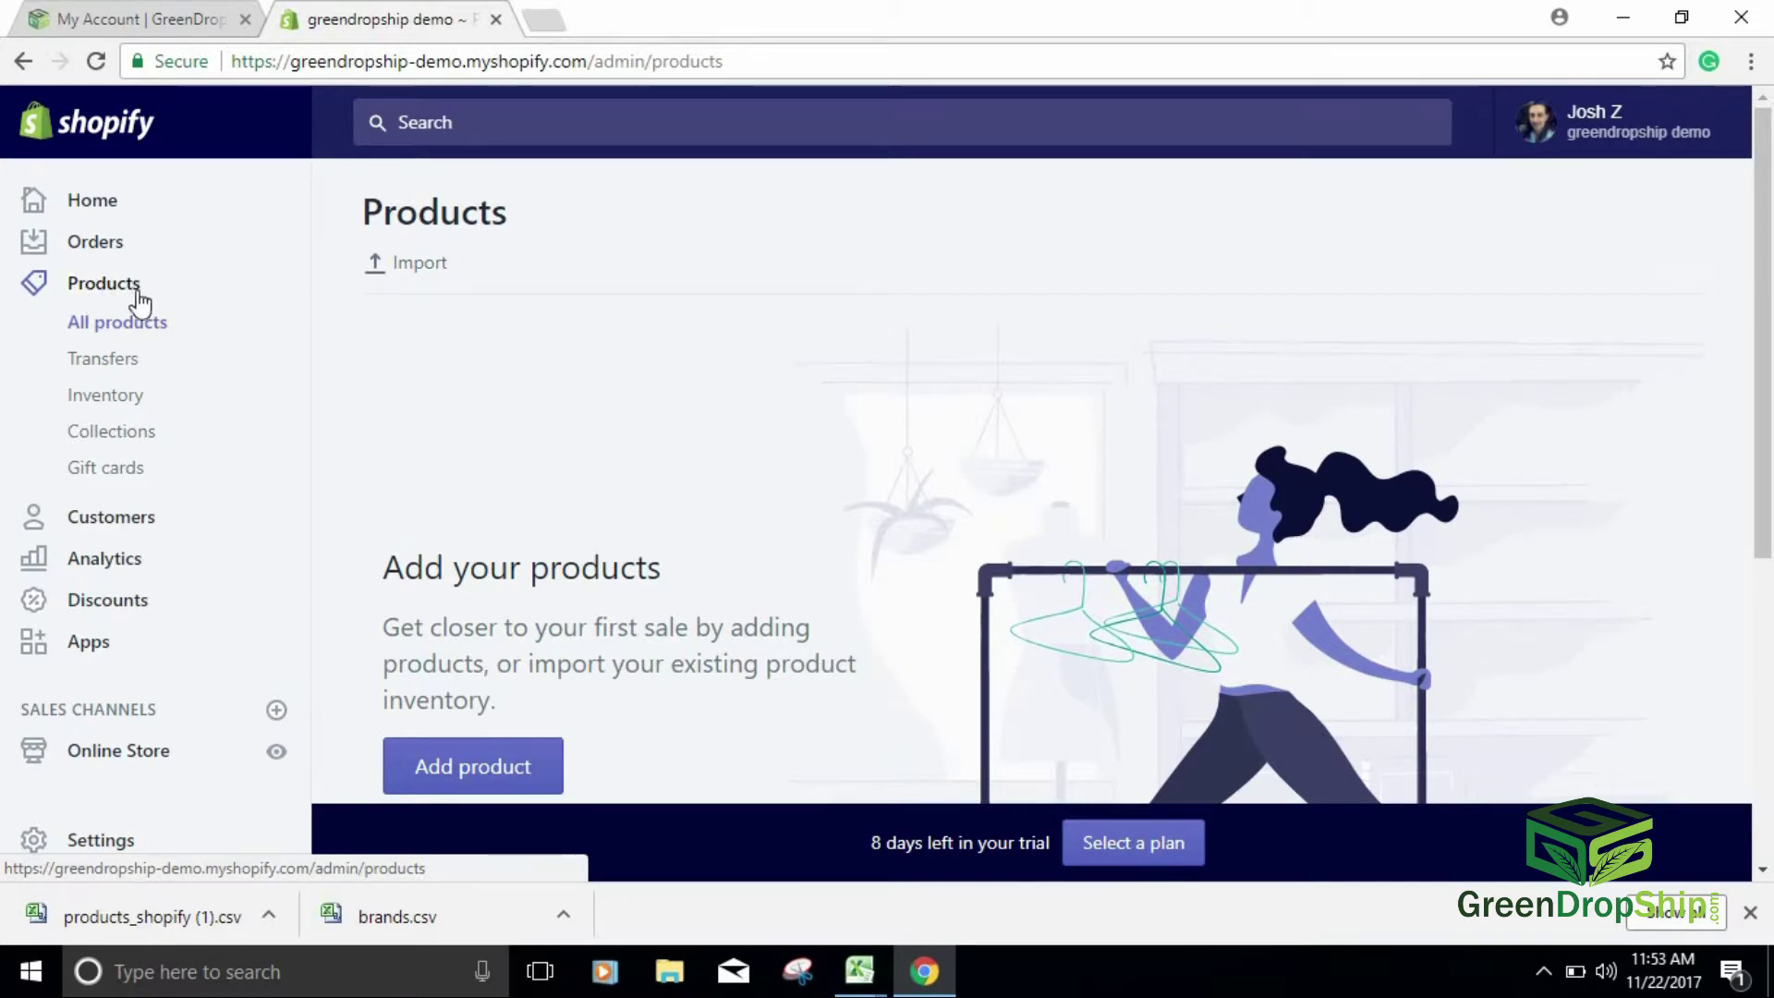
# Step: Look at the dialog for importing products by CSV file, and close it without choosing a file
pyautogui.click(423, 276)
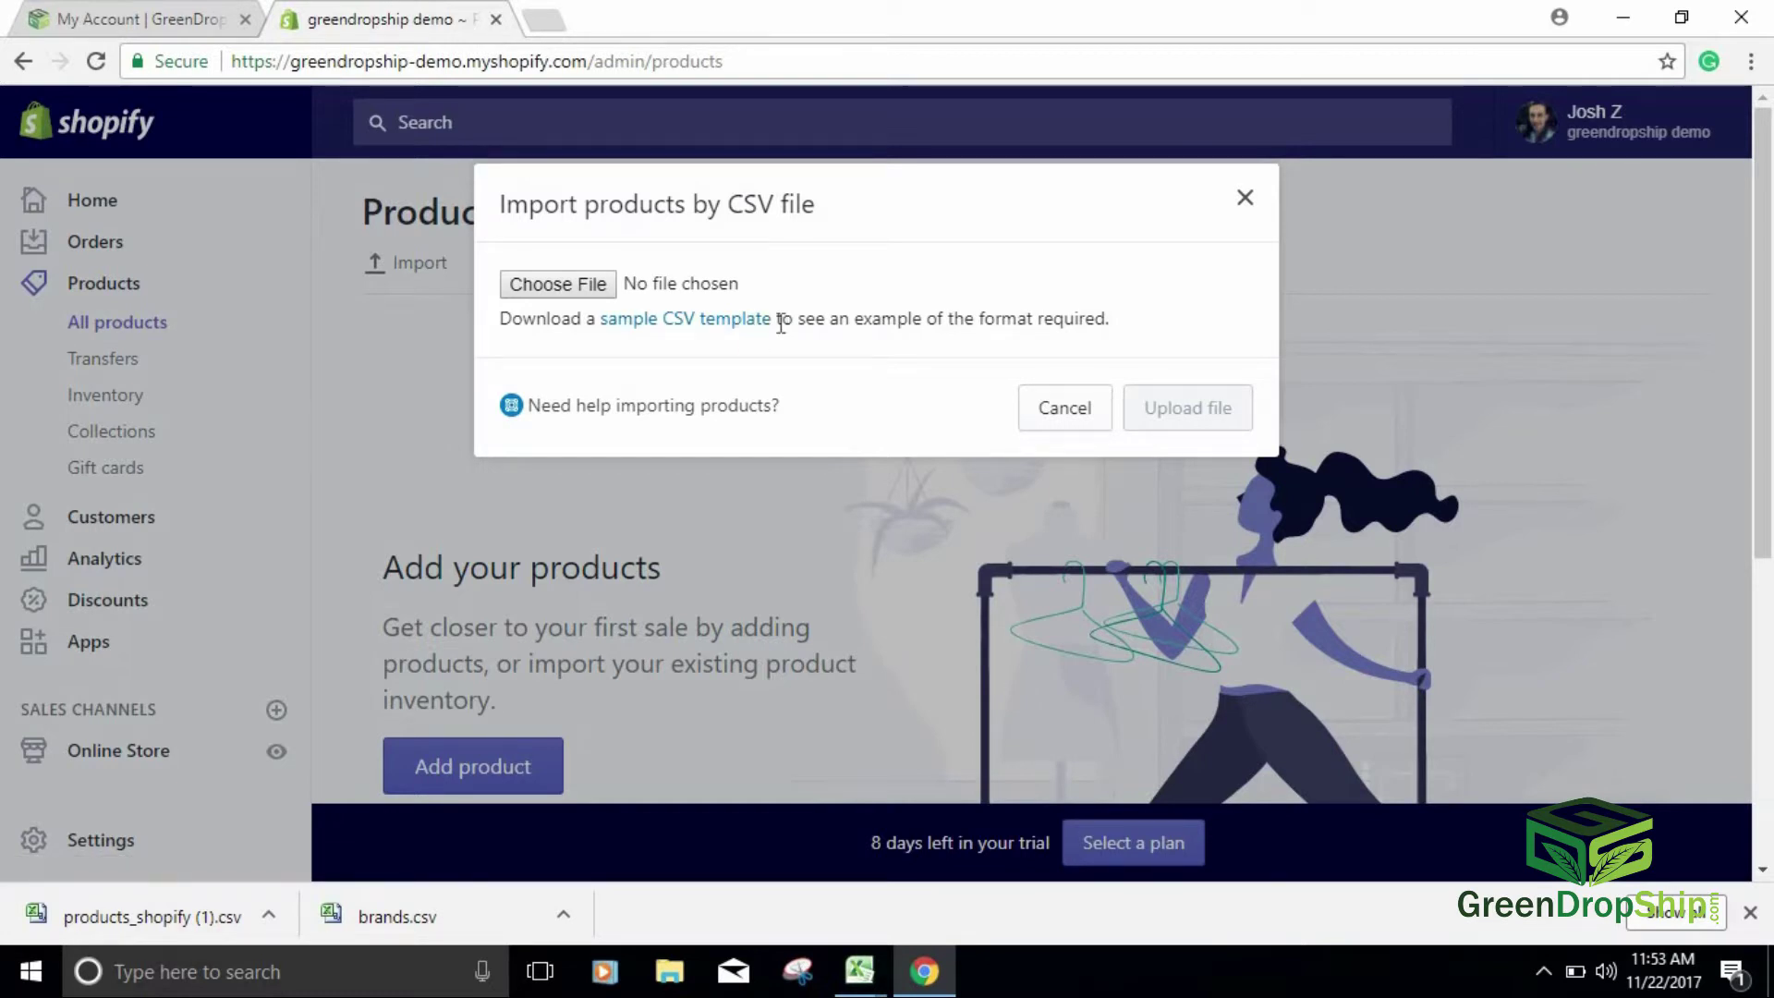
pyautogui.click(1078, 412)
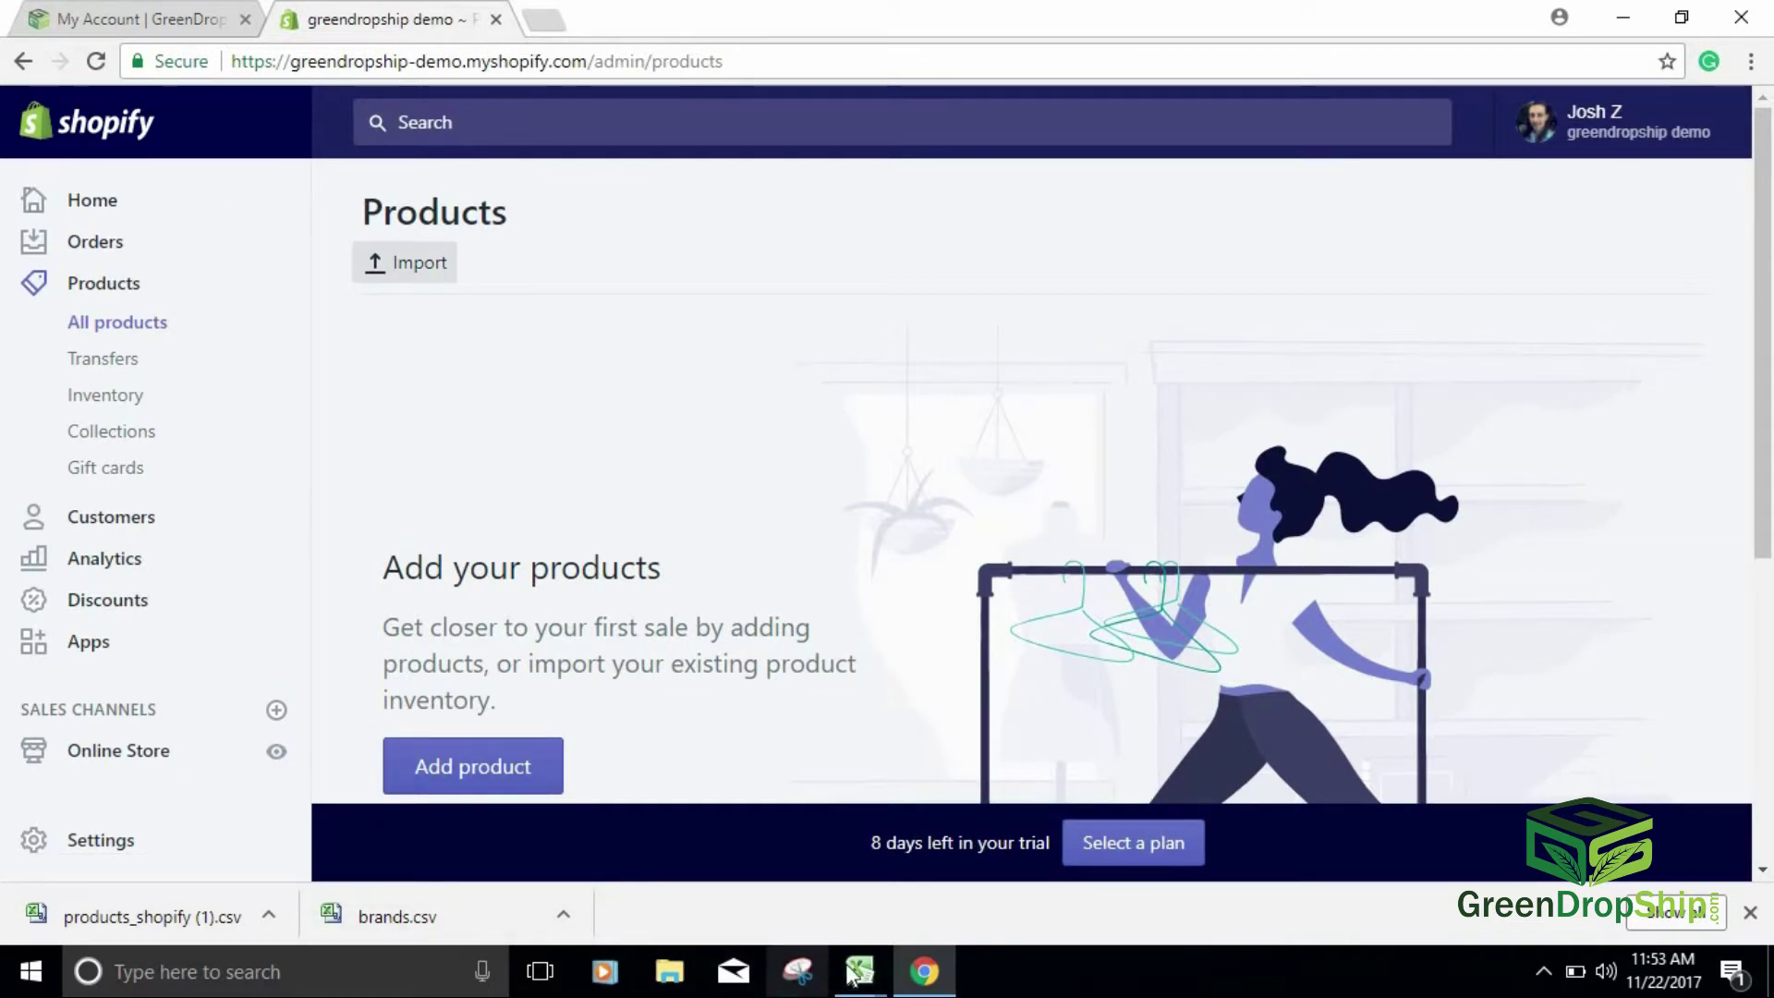
pyautogui.moveTo(852, 974)
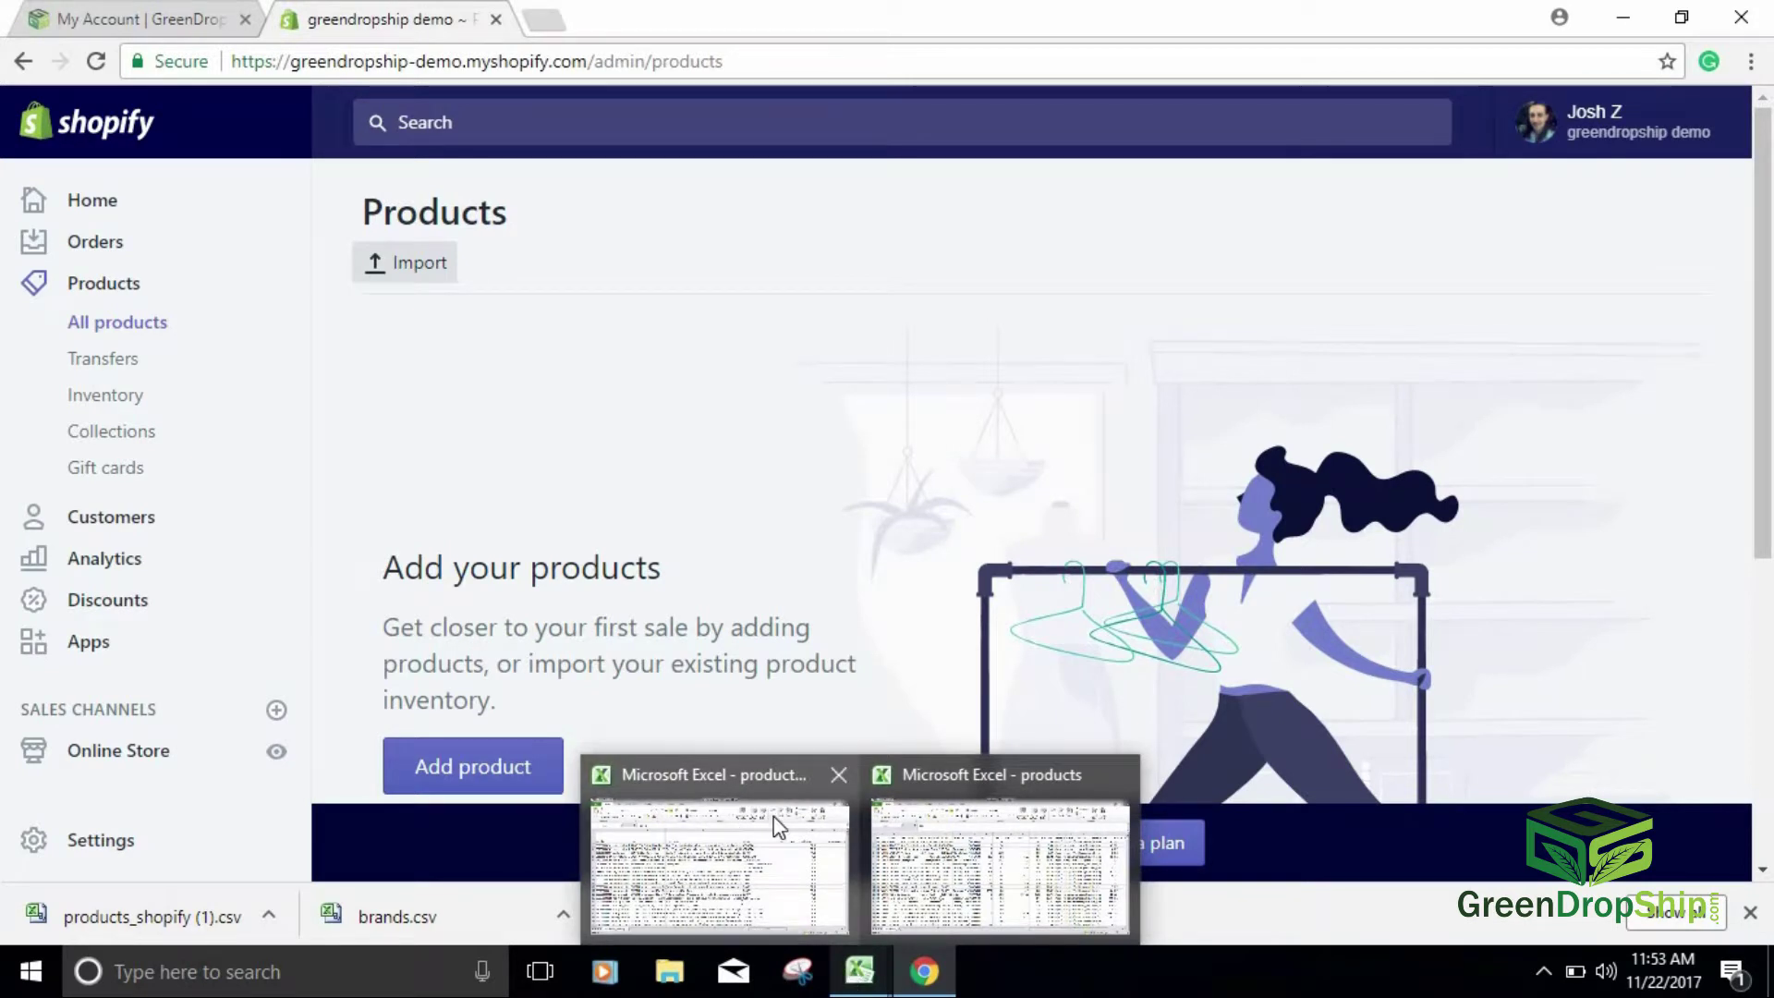
pyautogui.moveTo(779, 825)
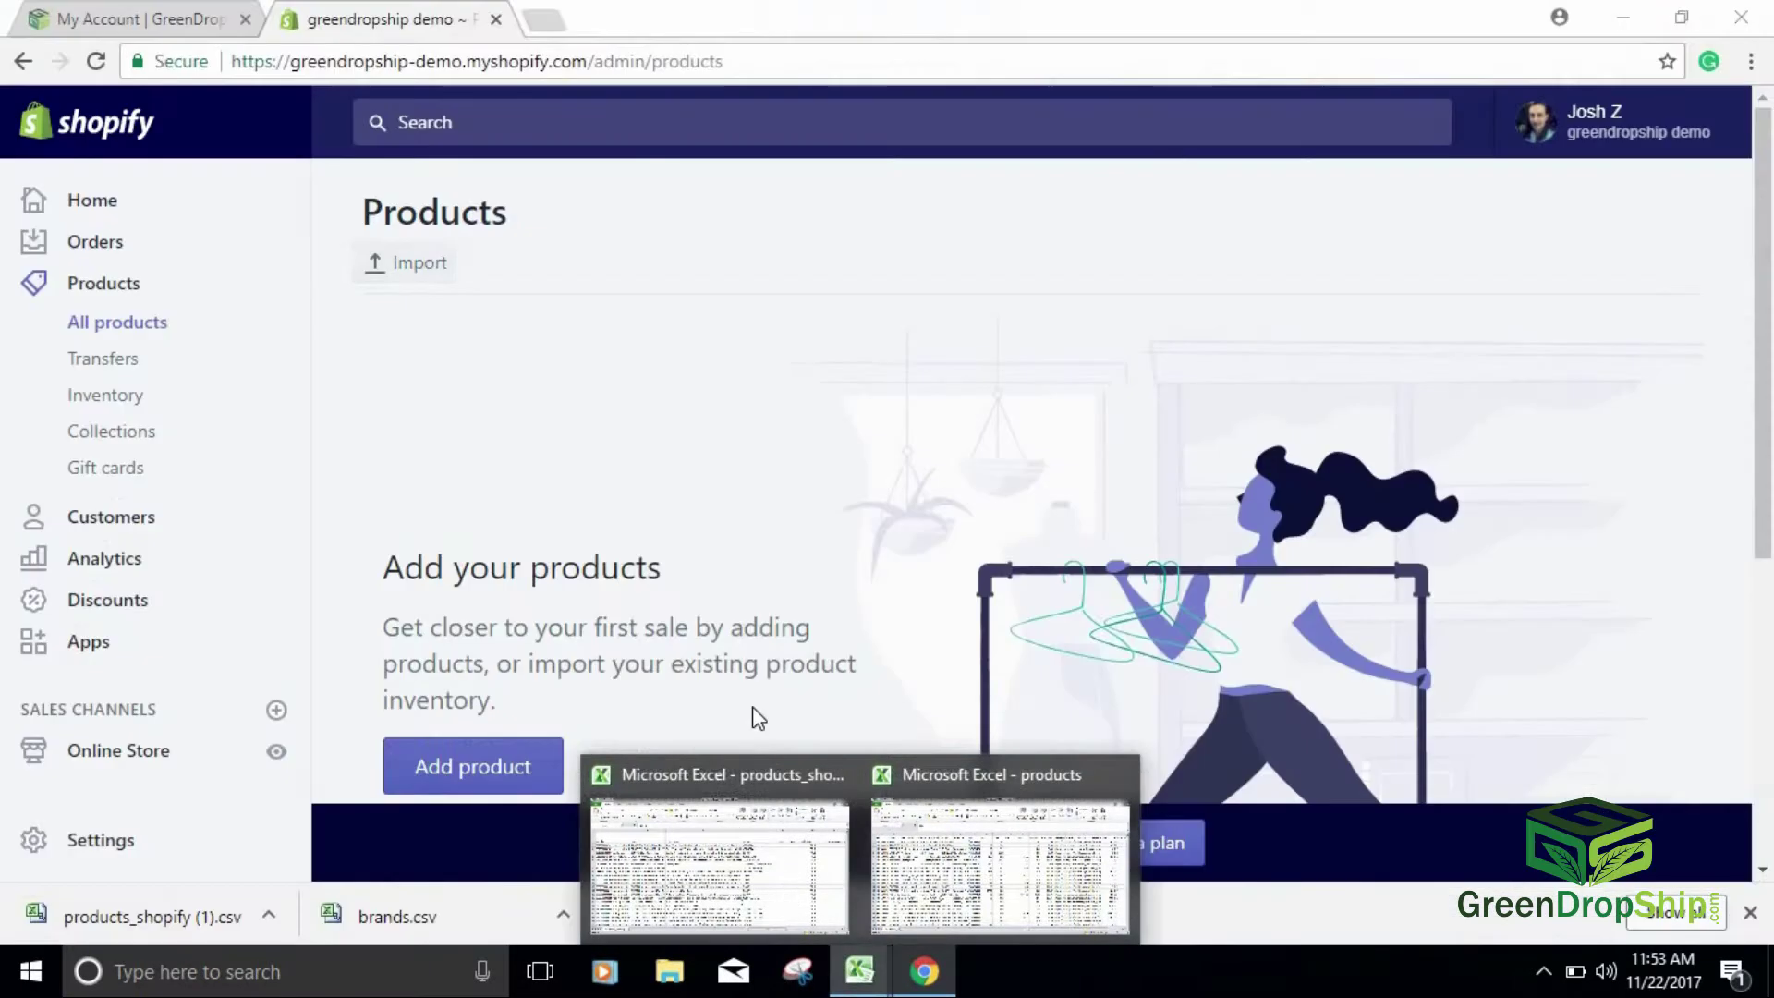
pyautogui.click(138, 310)
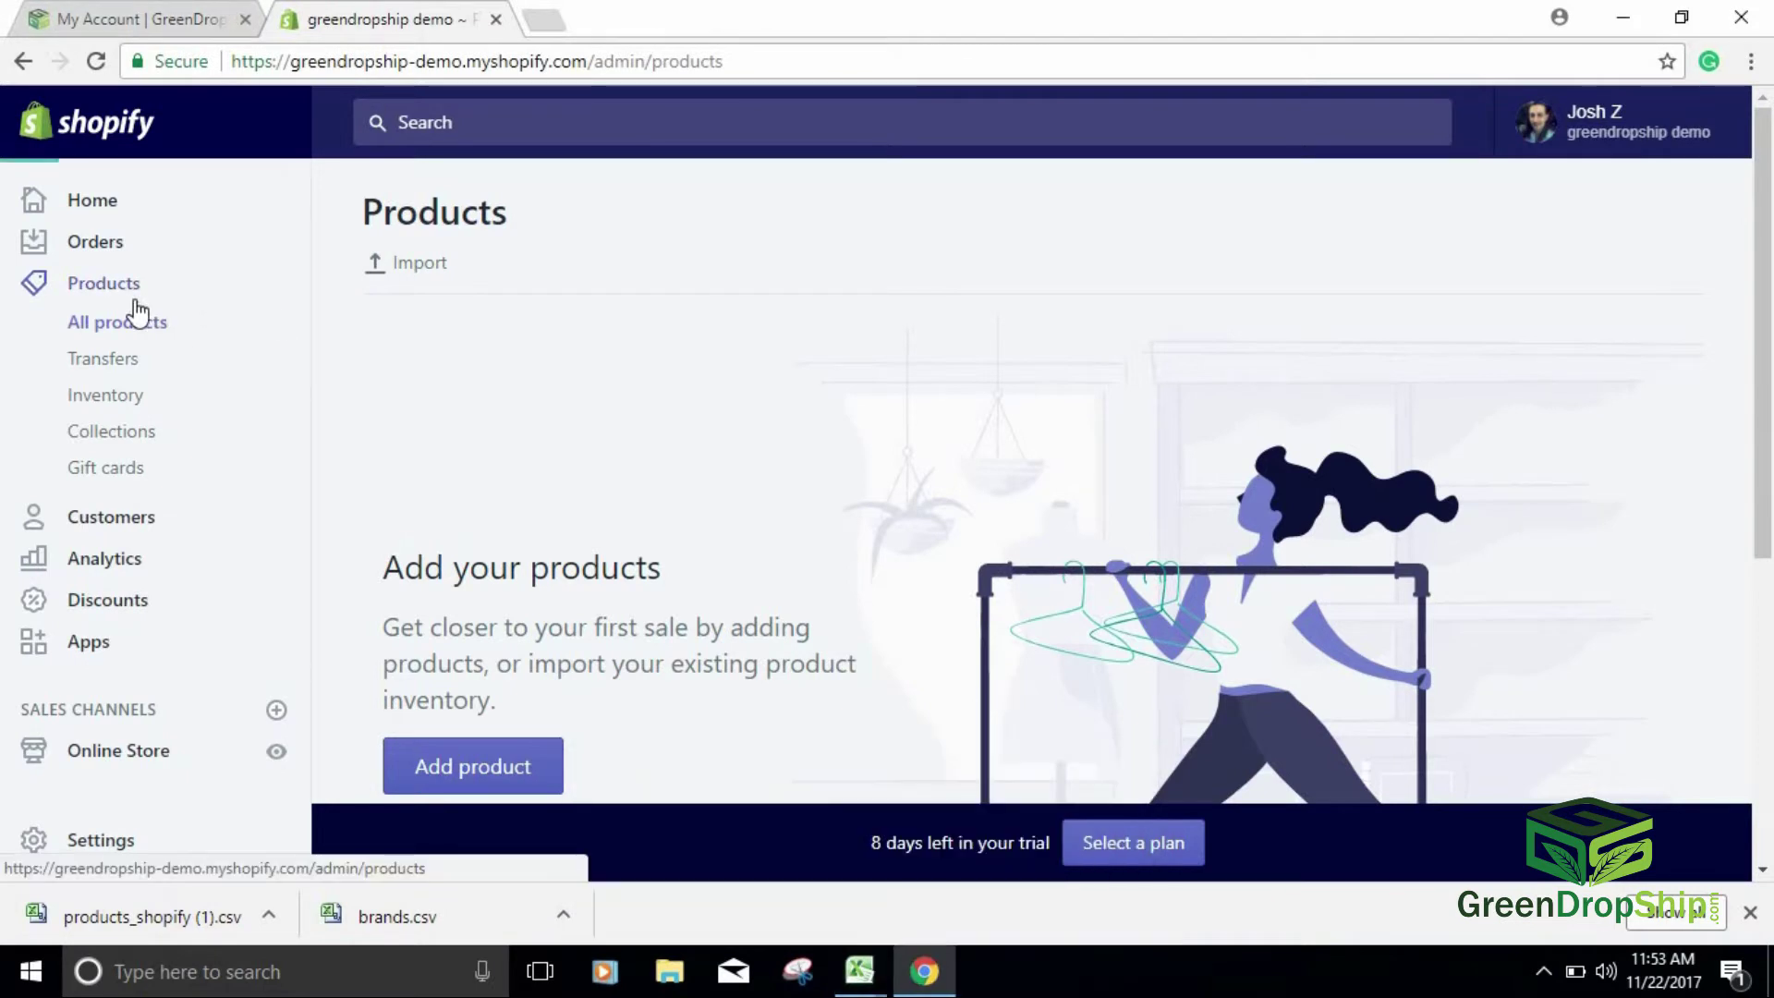
pyautogui.click(399, 262)
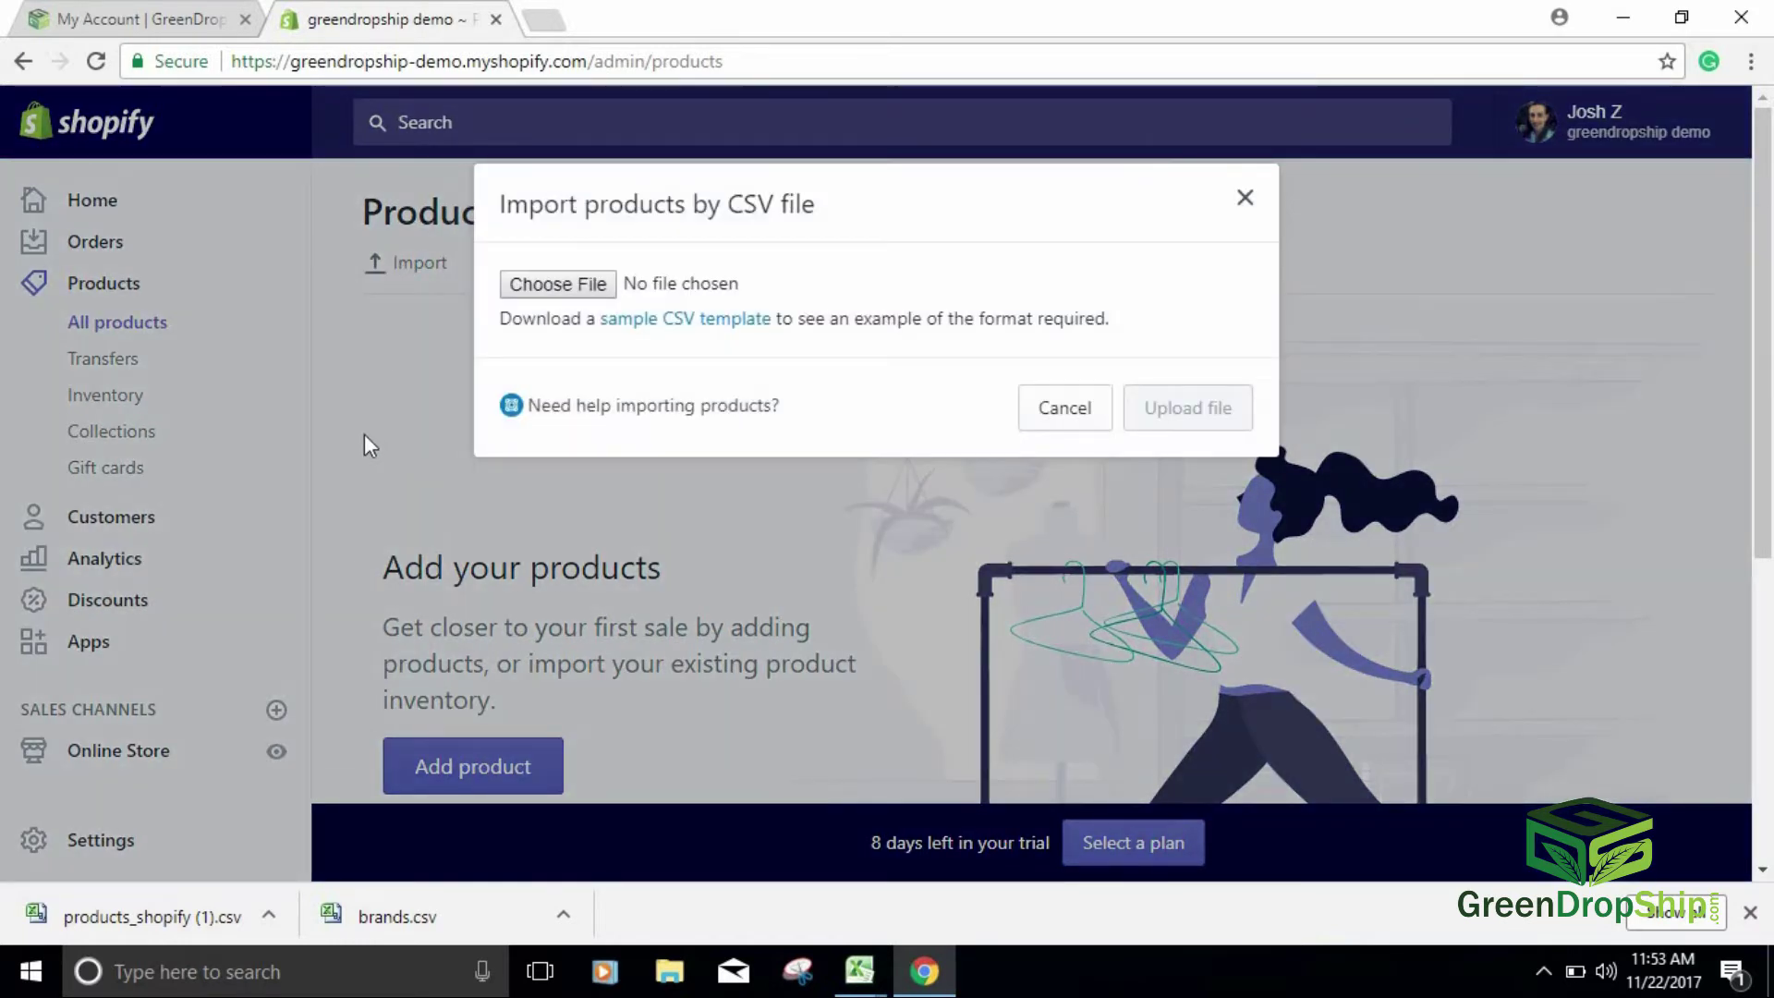
pyautogui.click(1025, 414)
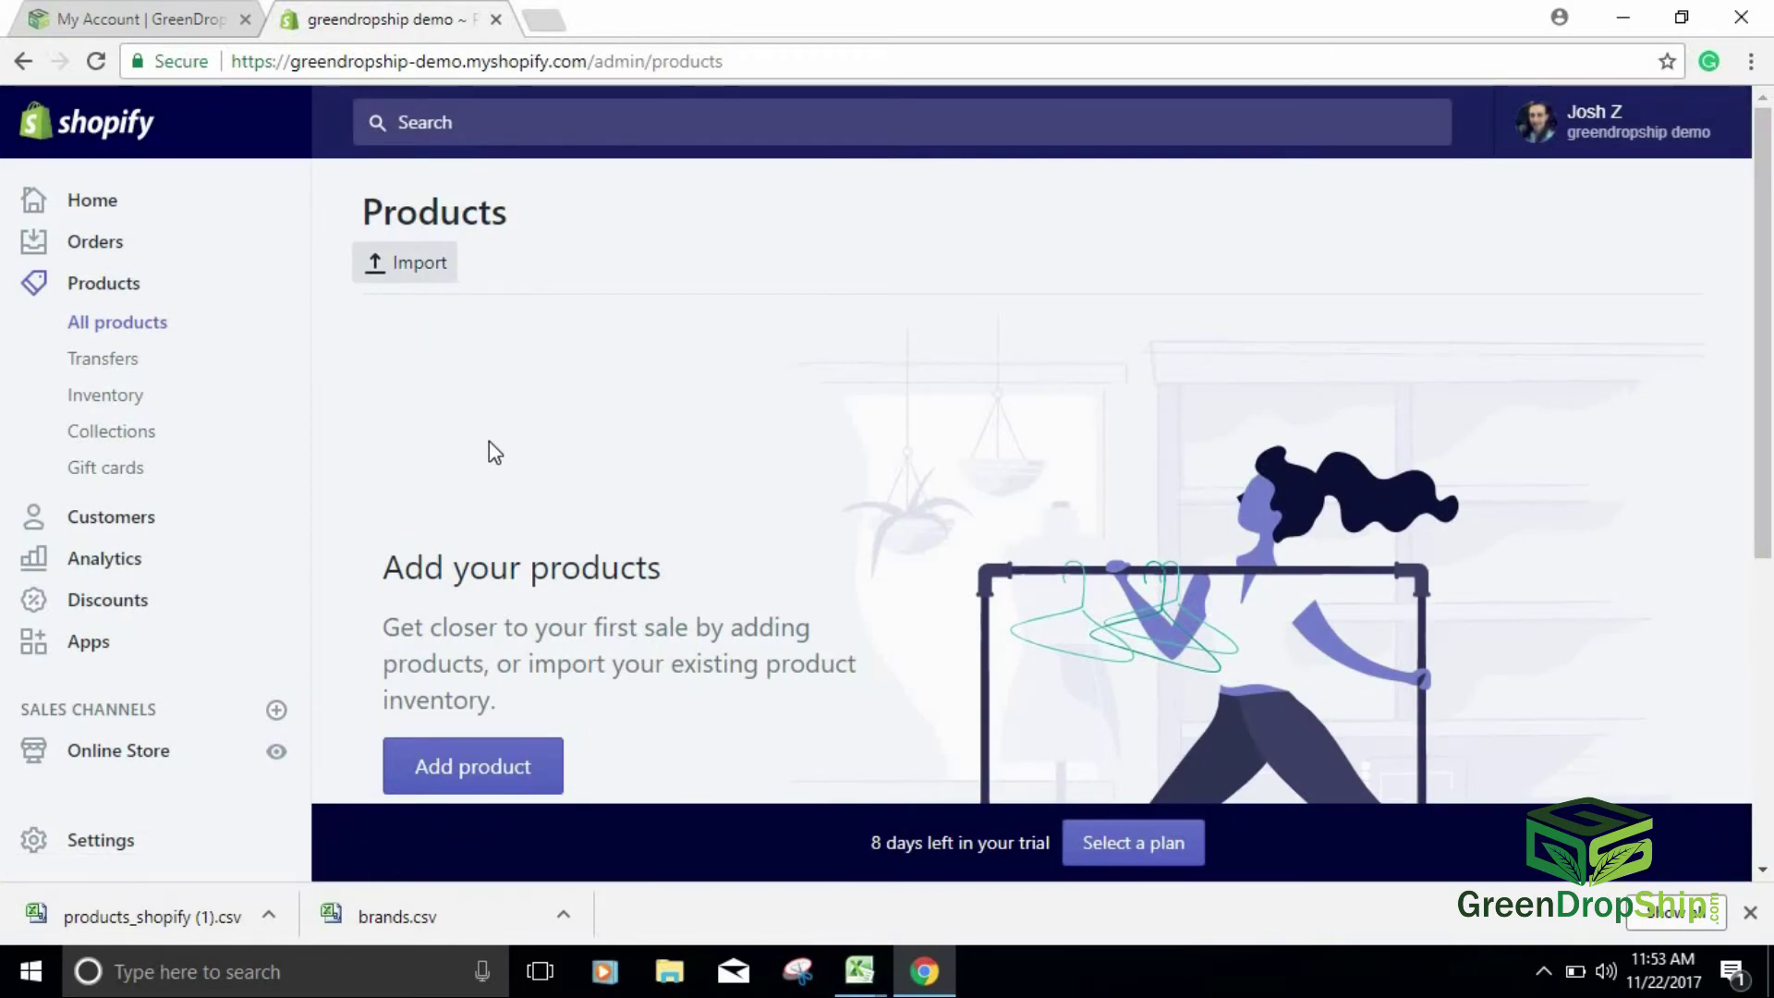
# Step: Open the blank Add product form and look over its title, description, organization, images and tags sections
pyautogui.scroll(-5, 489, 442)
pyautogui.scroll(5, 502, 453)
pyautogui.scroll(-3, 486, 483)
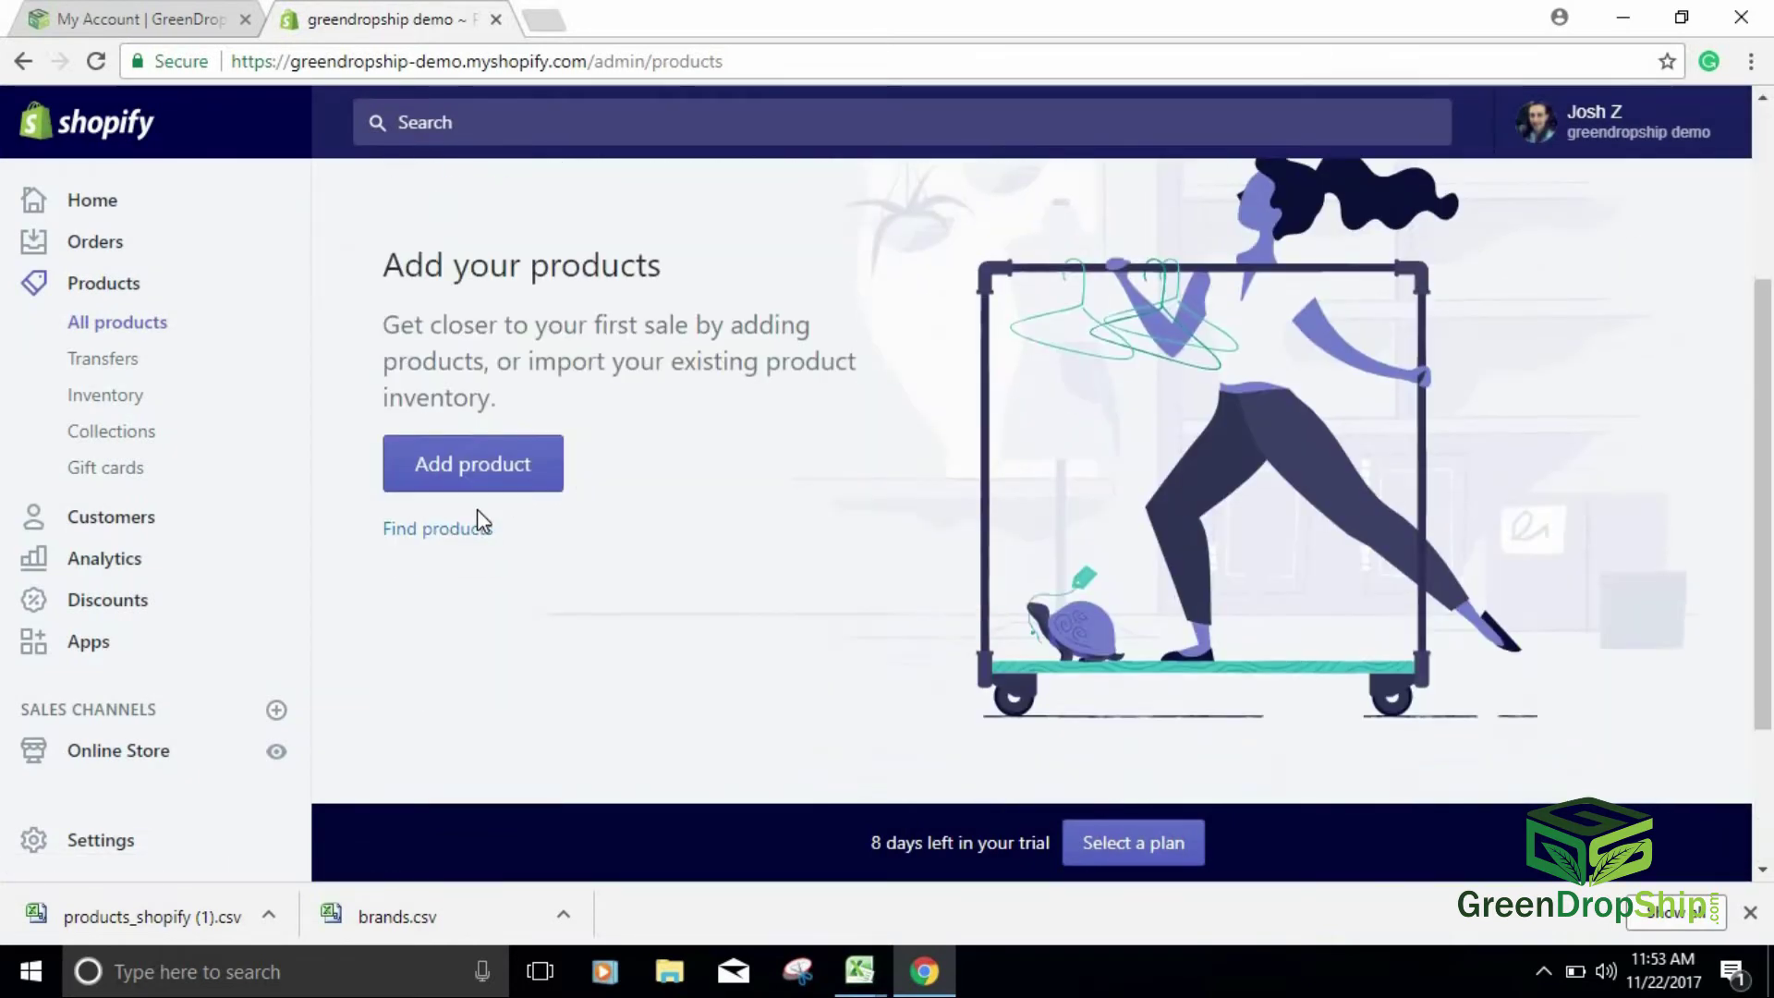
pyautogui.click(448, 490)
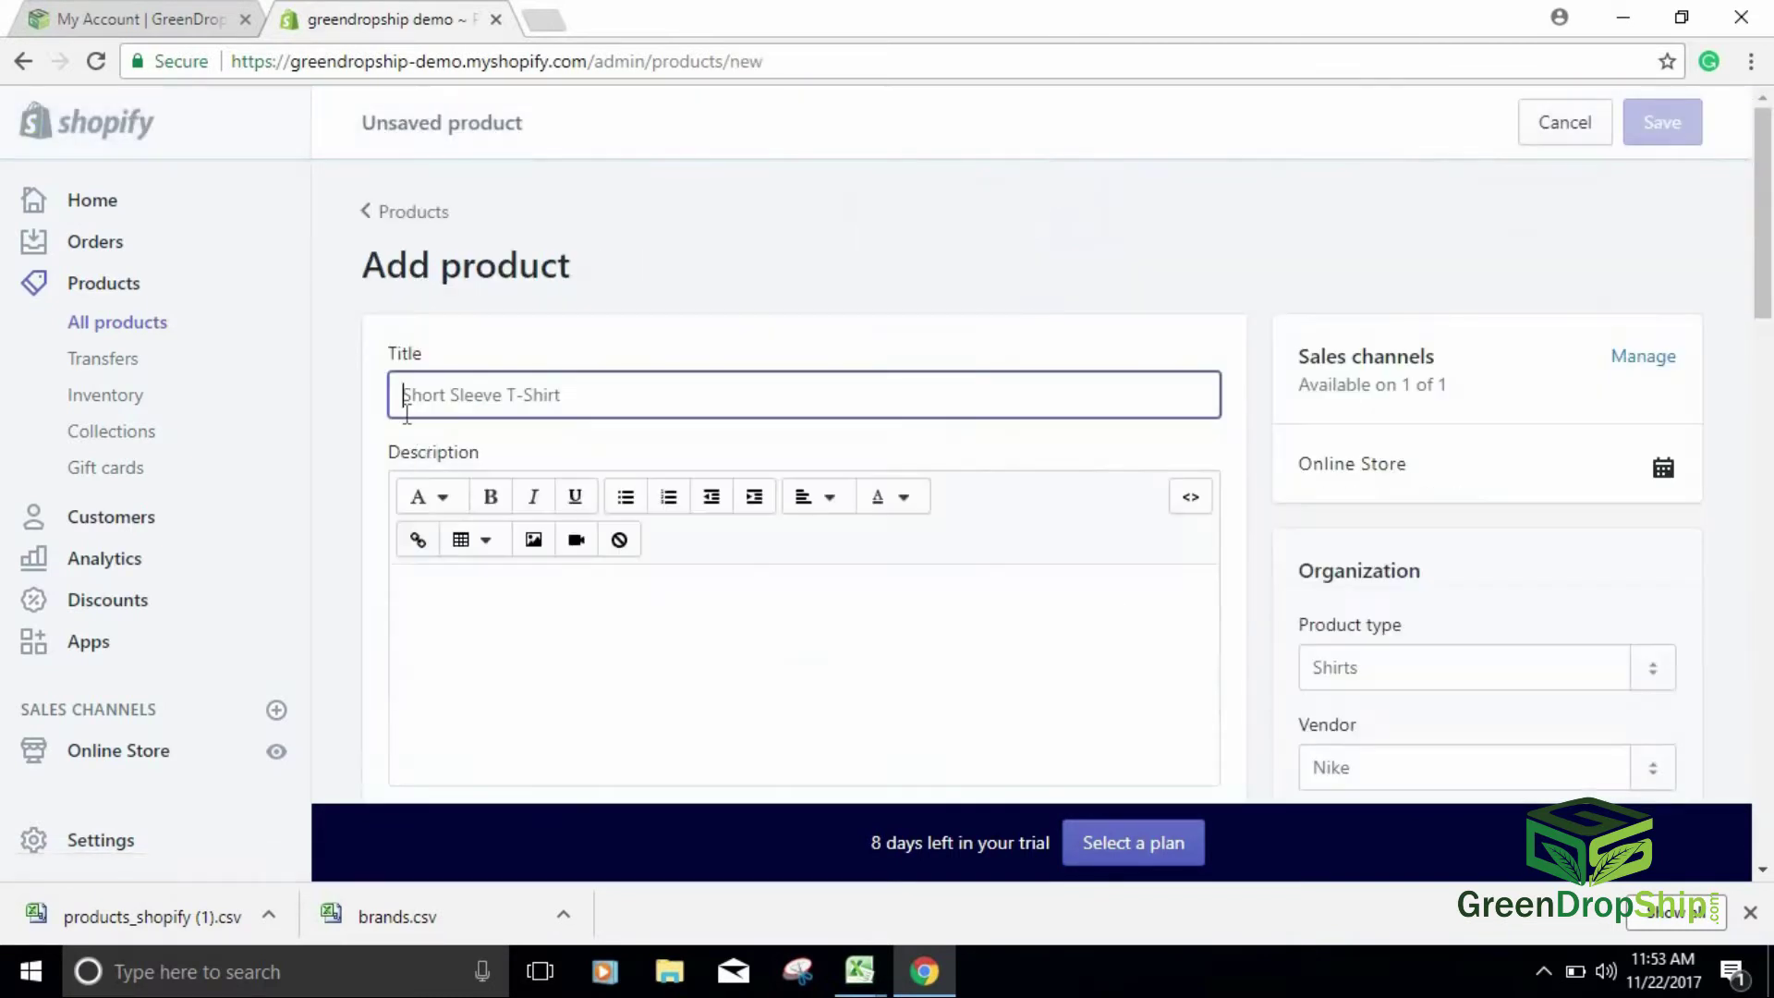
pyautogui.scroll(-7, 423, 398)
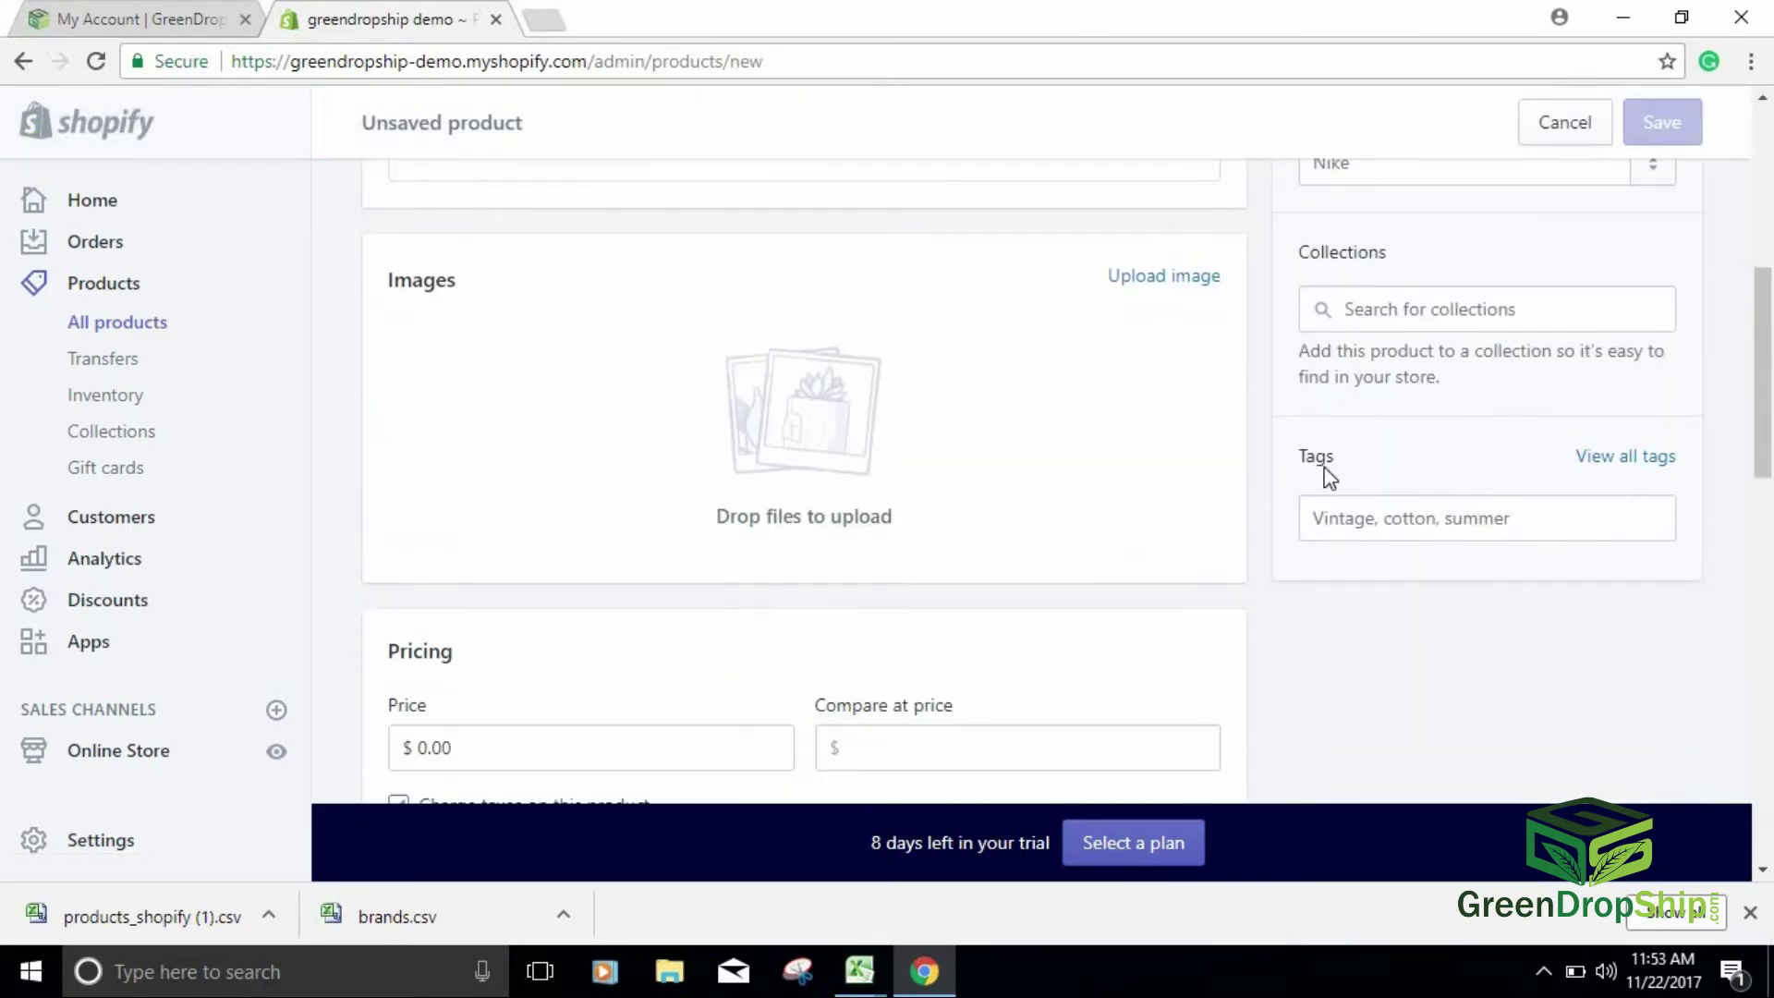
pyautogui.scroll(7, 1371, 510)
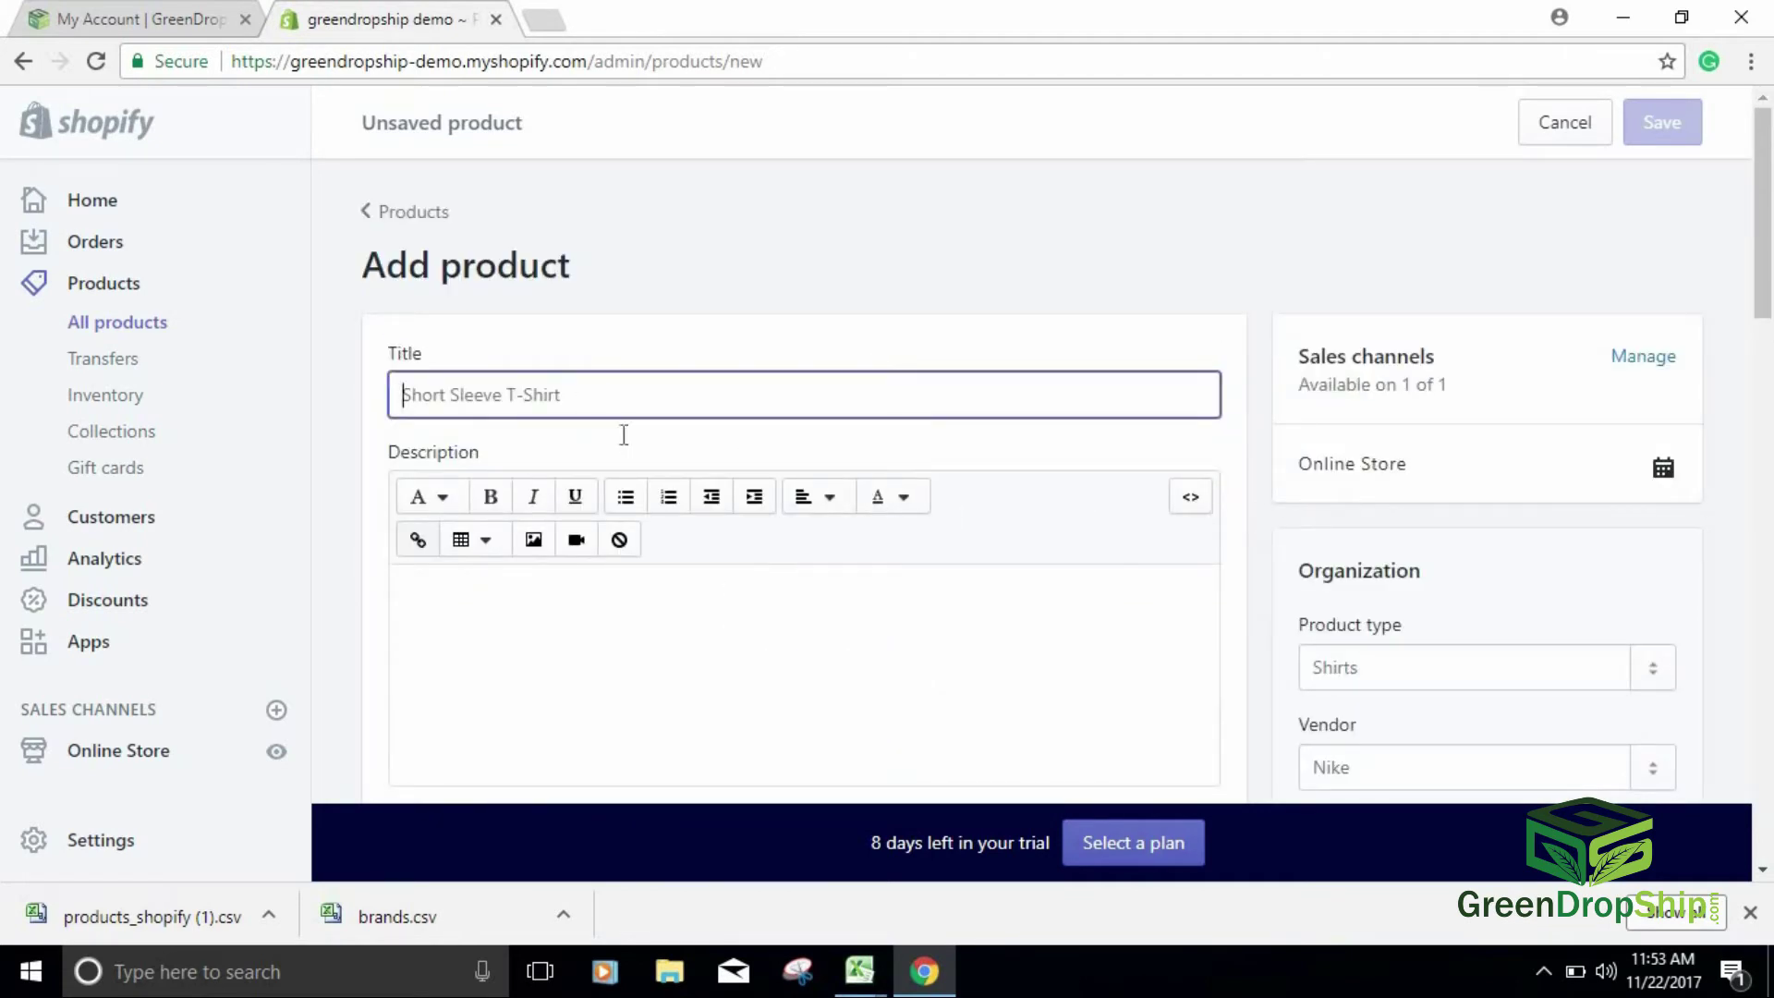
# Step: Examine the new product form's pricing, inventory and shipping fields, and return to the Products page without saving
pyautogui.scroll(-6, 614, 453)
pyautogui.scroll(-13, 780, 495)
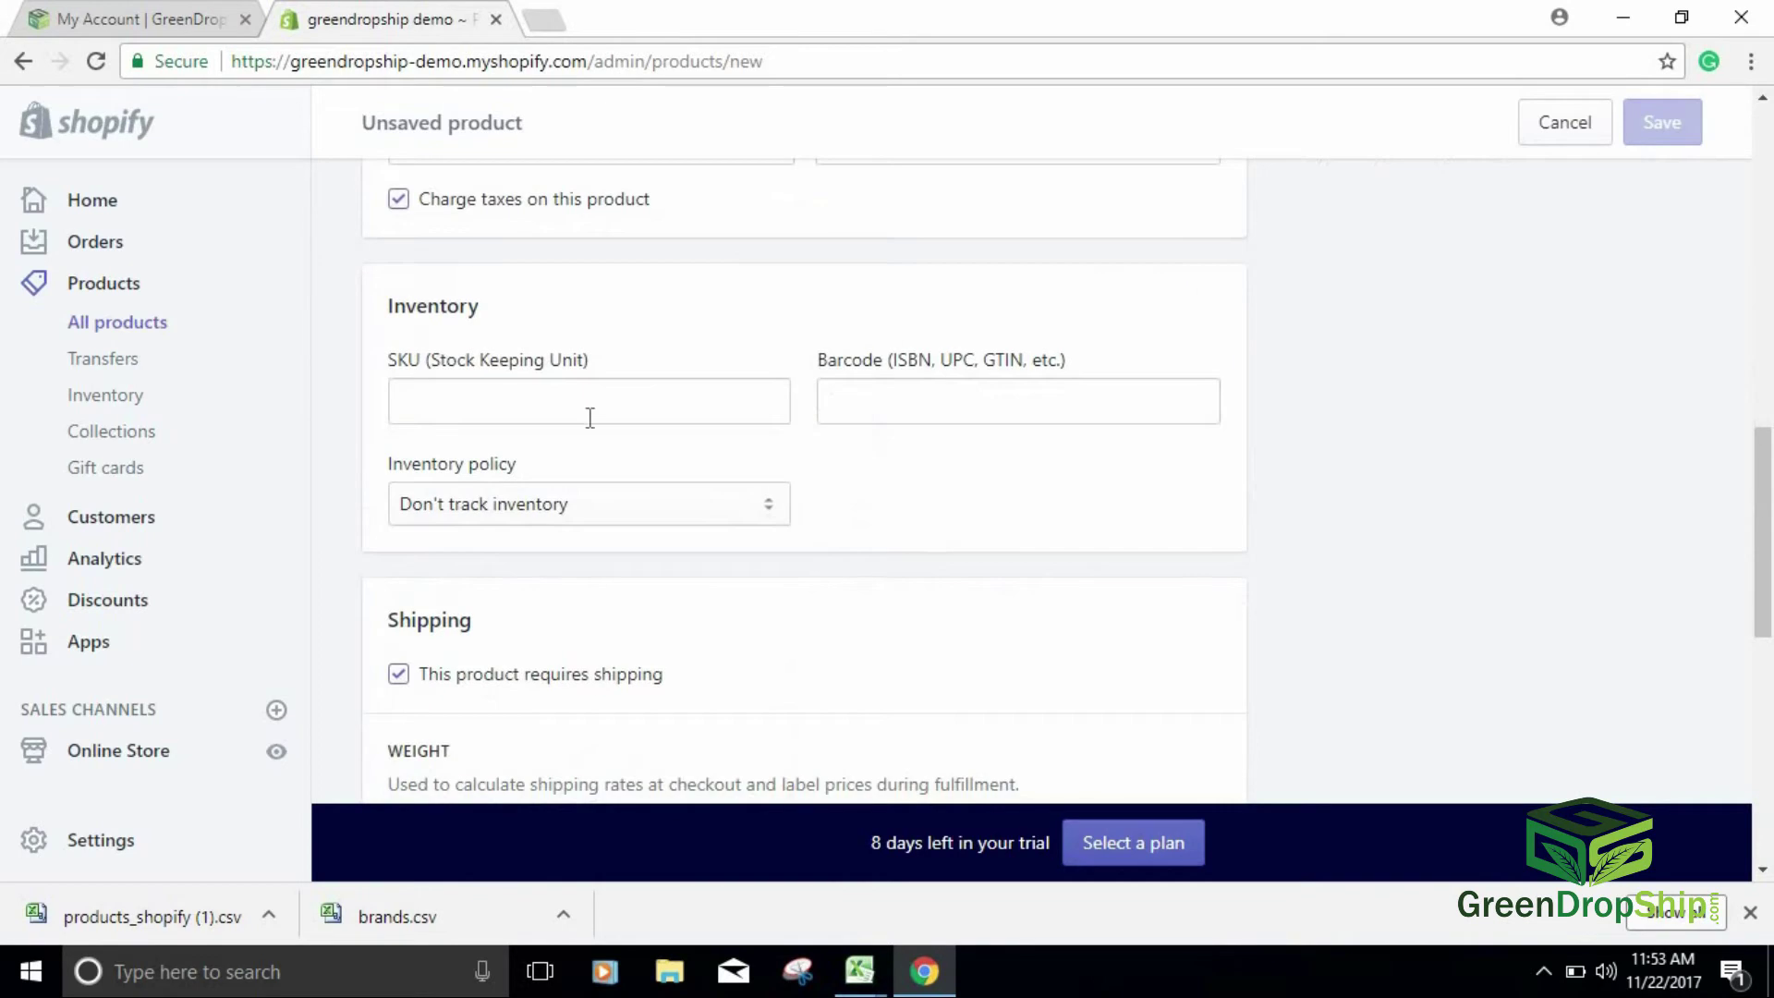
pyautogui.scroll(10, 531, 466)
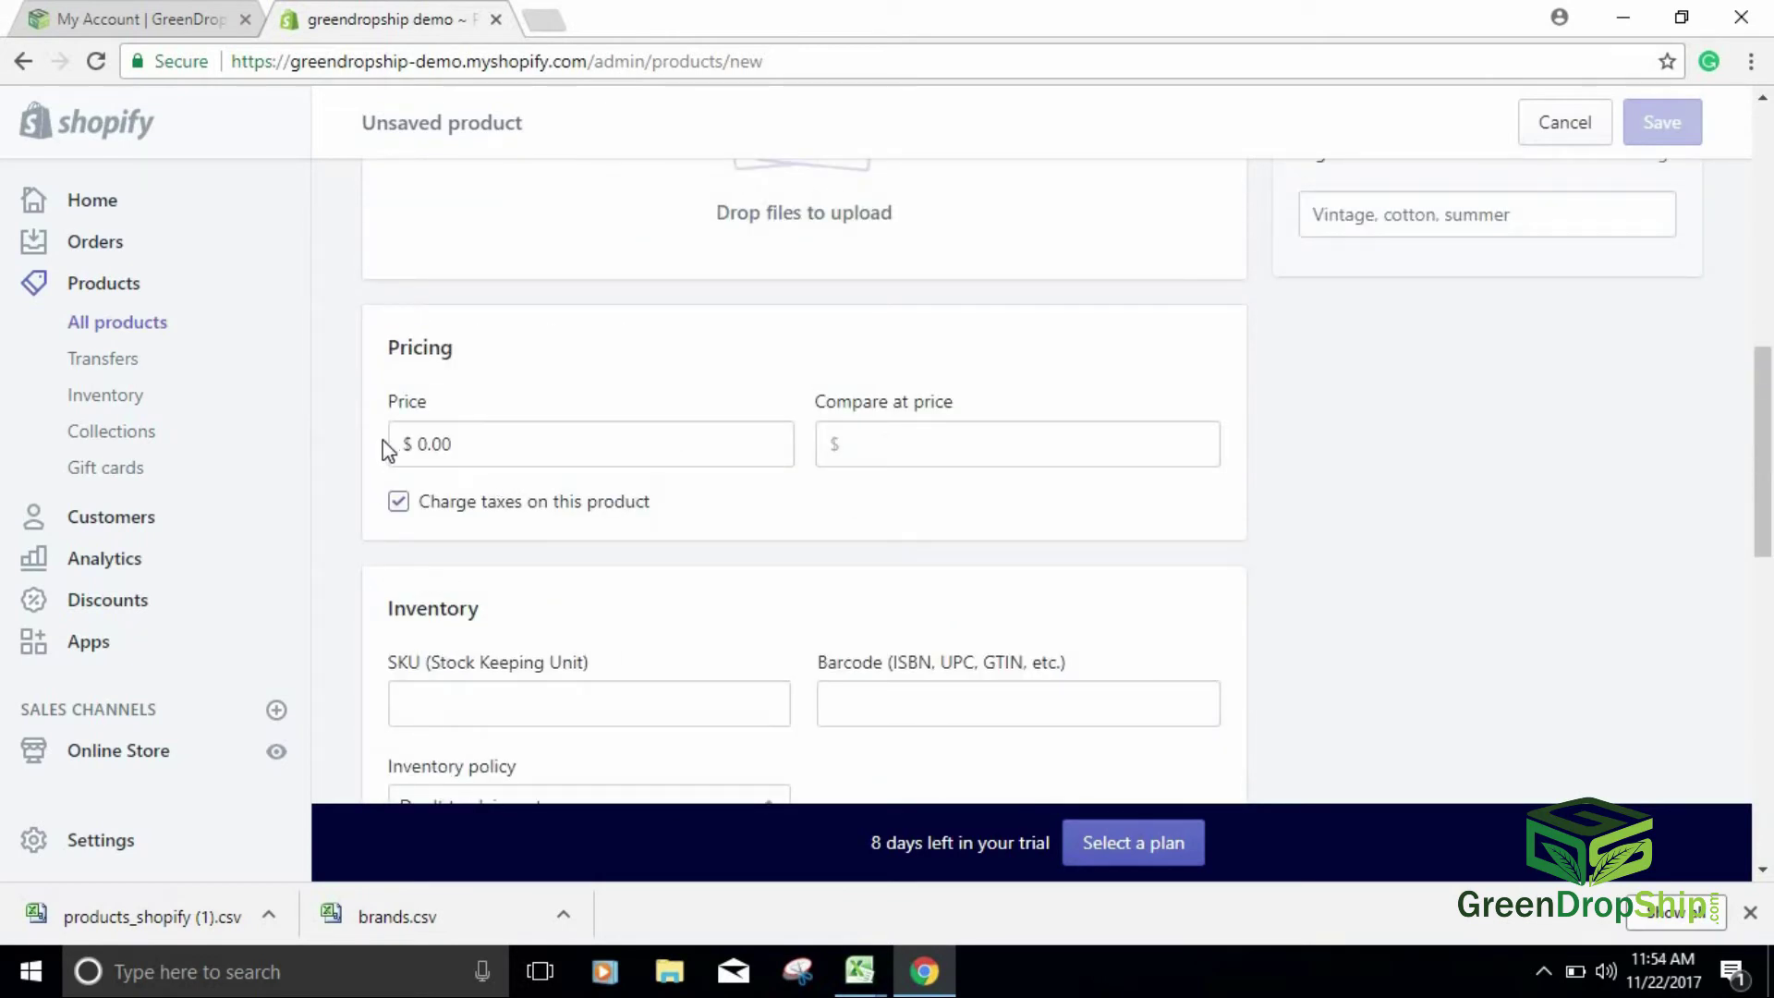
pyautogui.scroll(-1, 425, 443)
pyautogui.click(445, 409)
pyautogui.scroll(-3, 452, 475)
pyautogui.scroll(12, 453, 478)
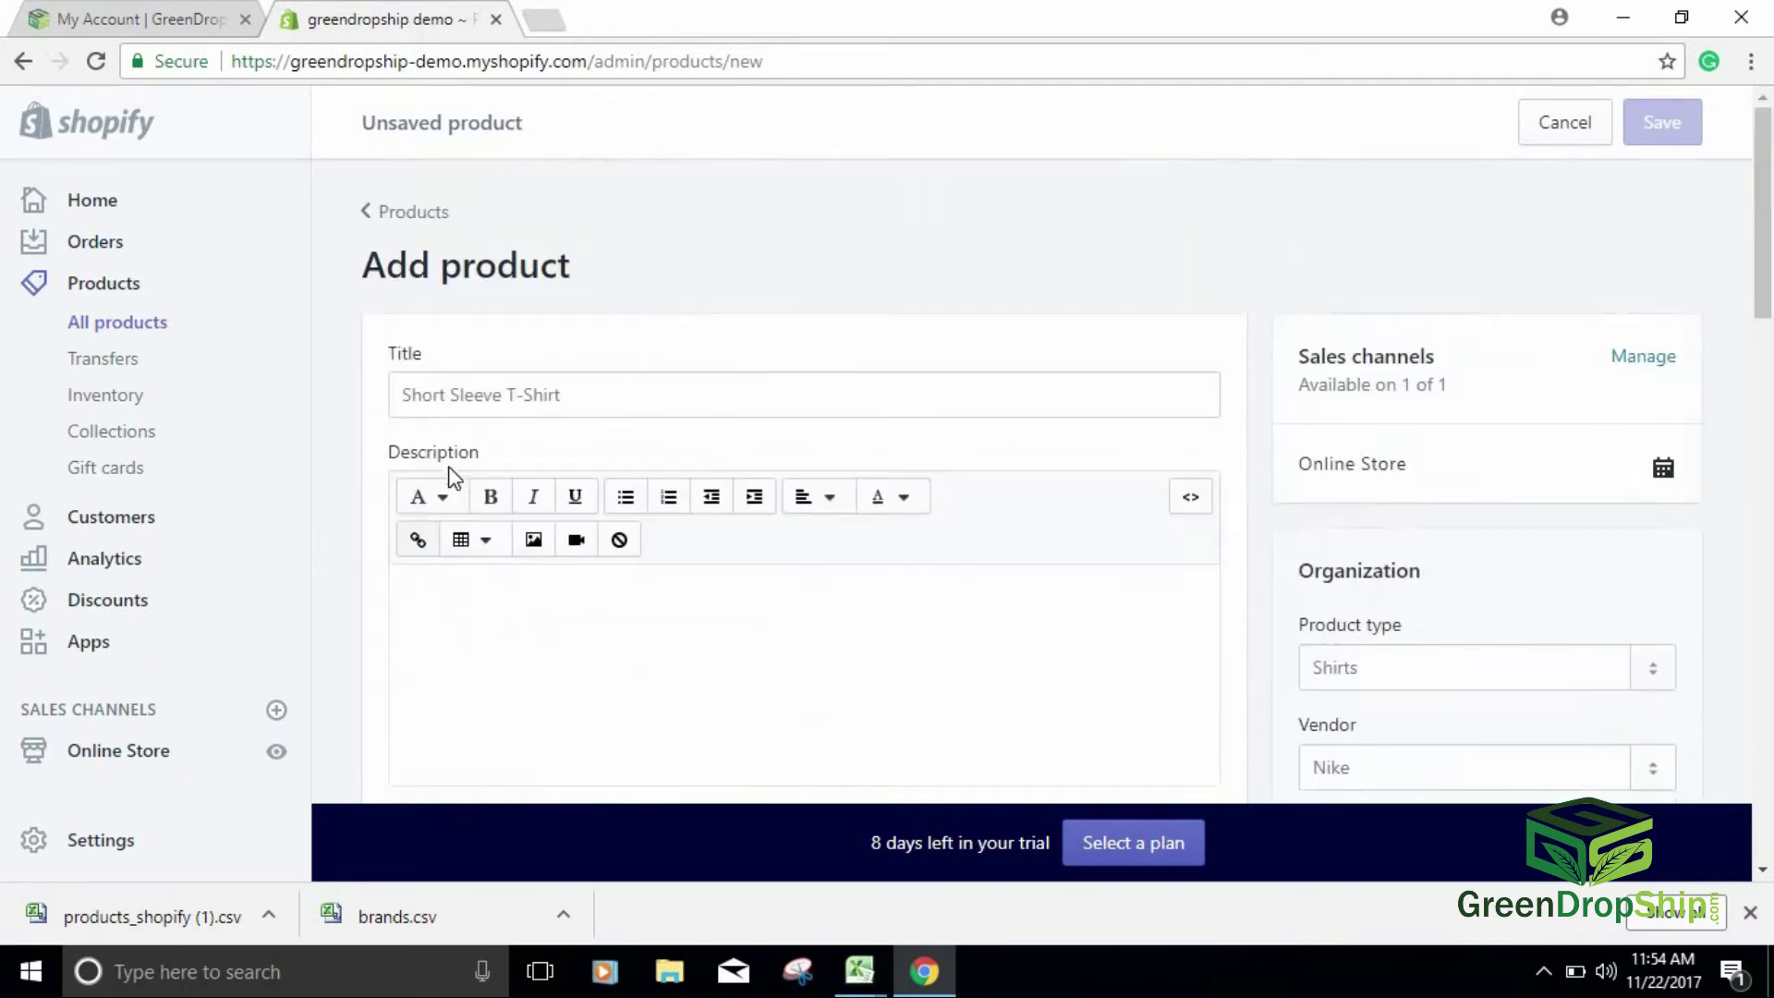
pyautogui.click(26, 64)
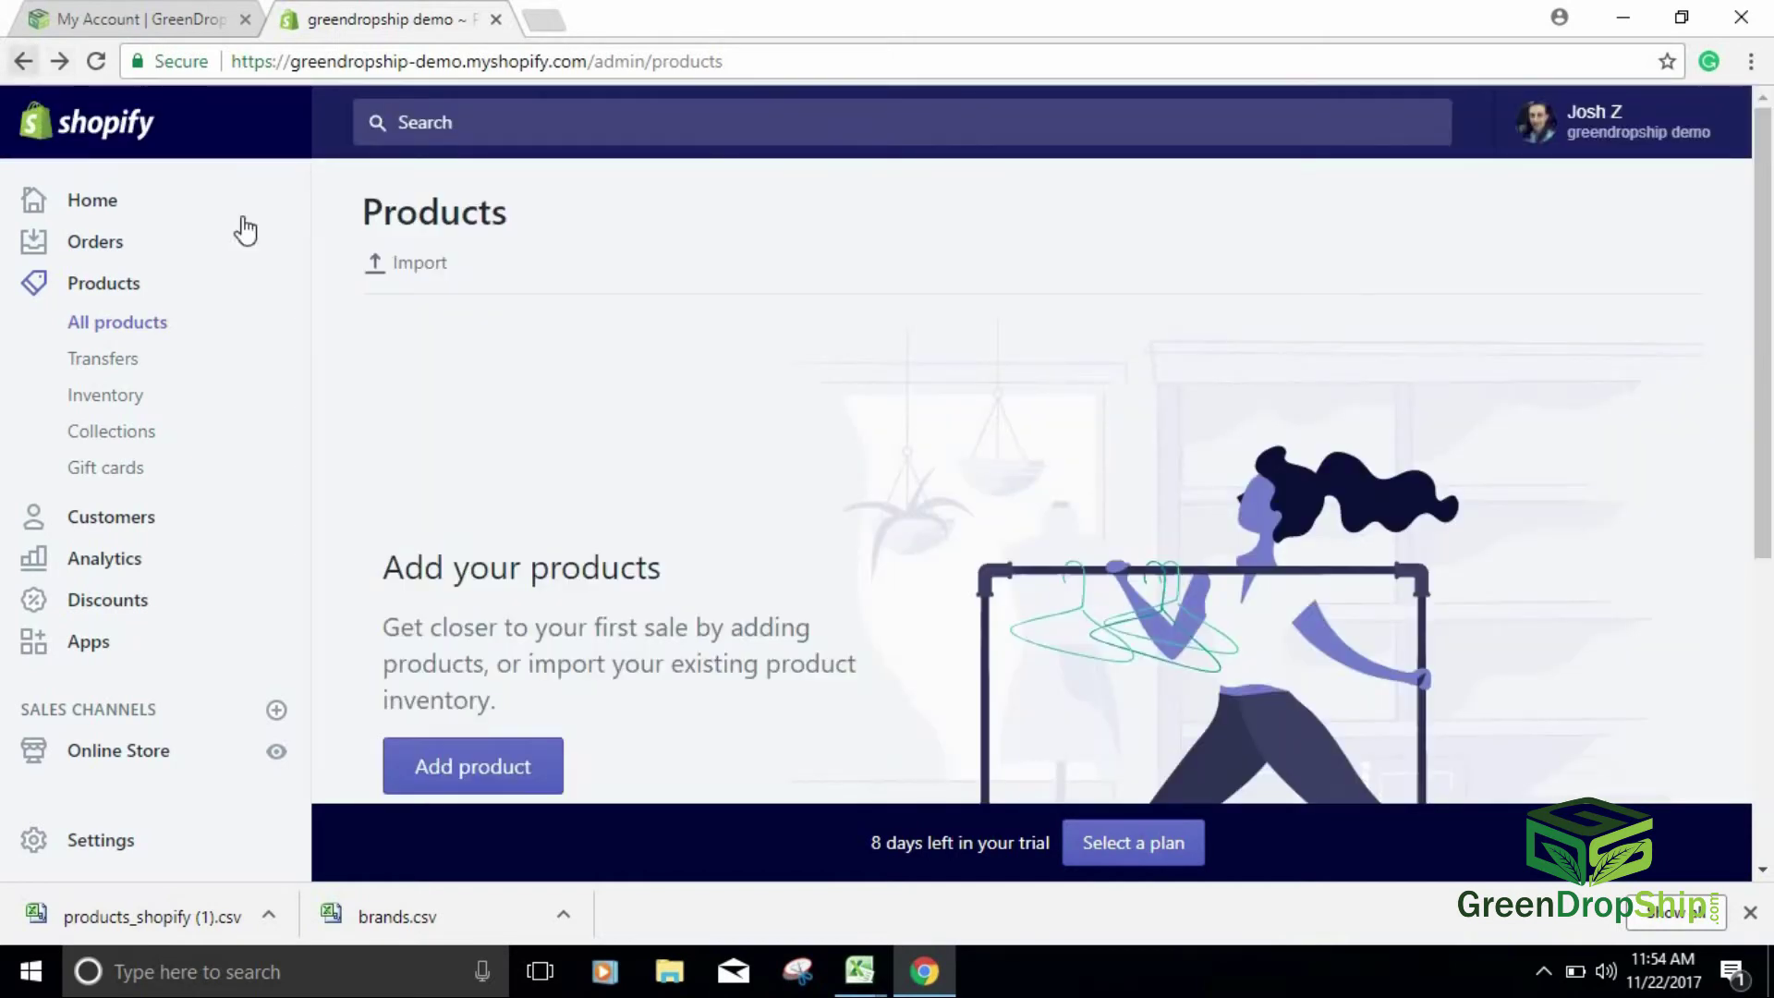
# Step: Try to import products.csv from the Downloads folder into the Shopify store, and dismiss the resulting dialog
pyautogui.click(410, 268)
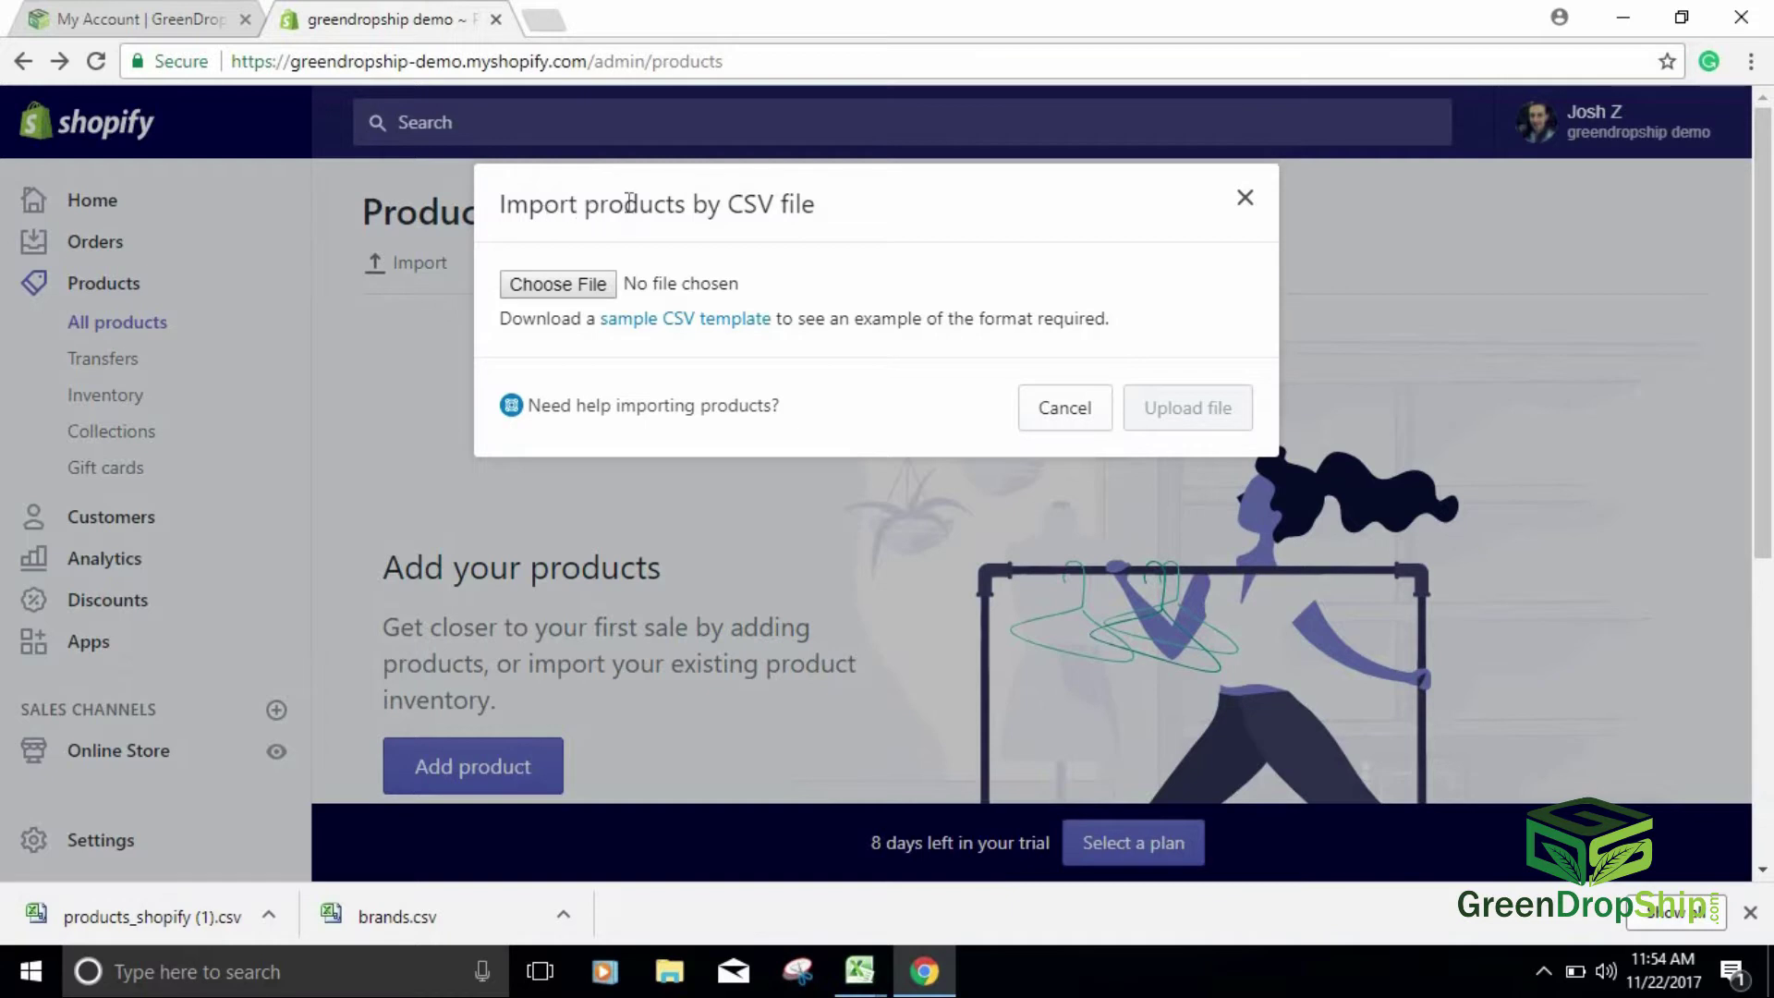
pyautogui.click(556, 290)
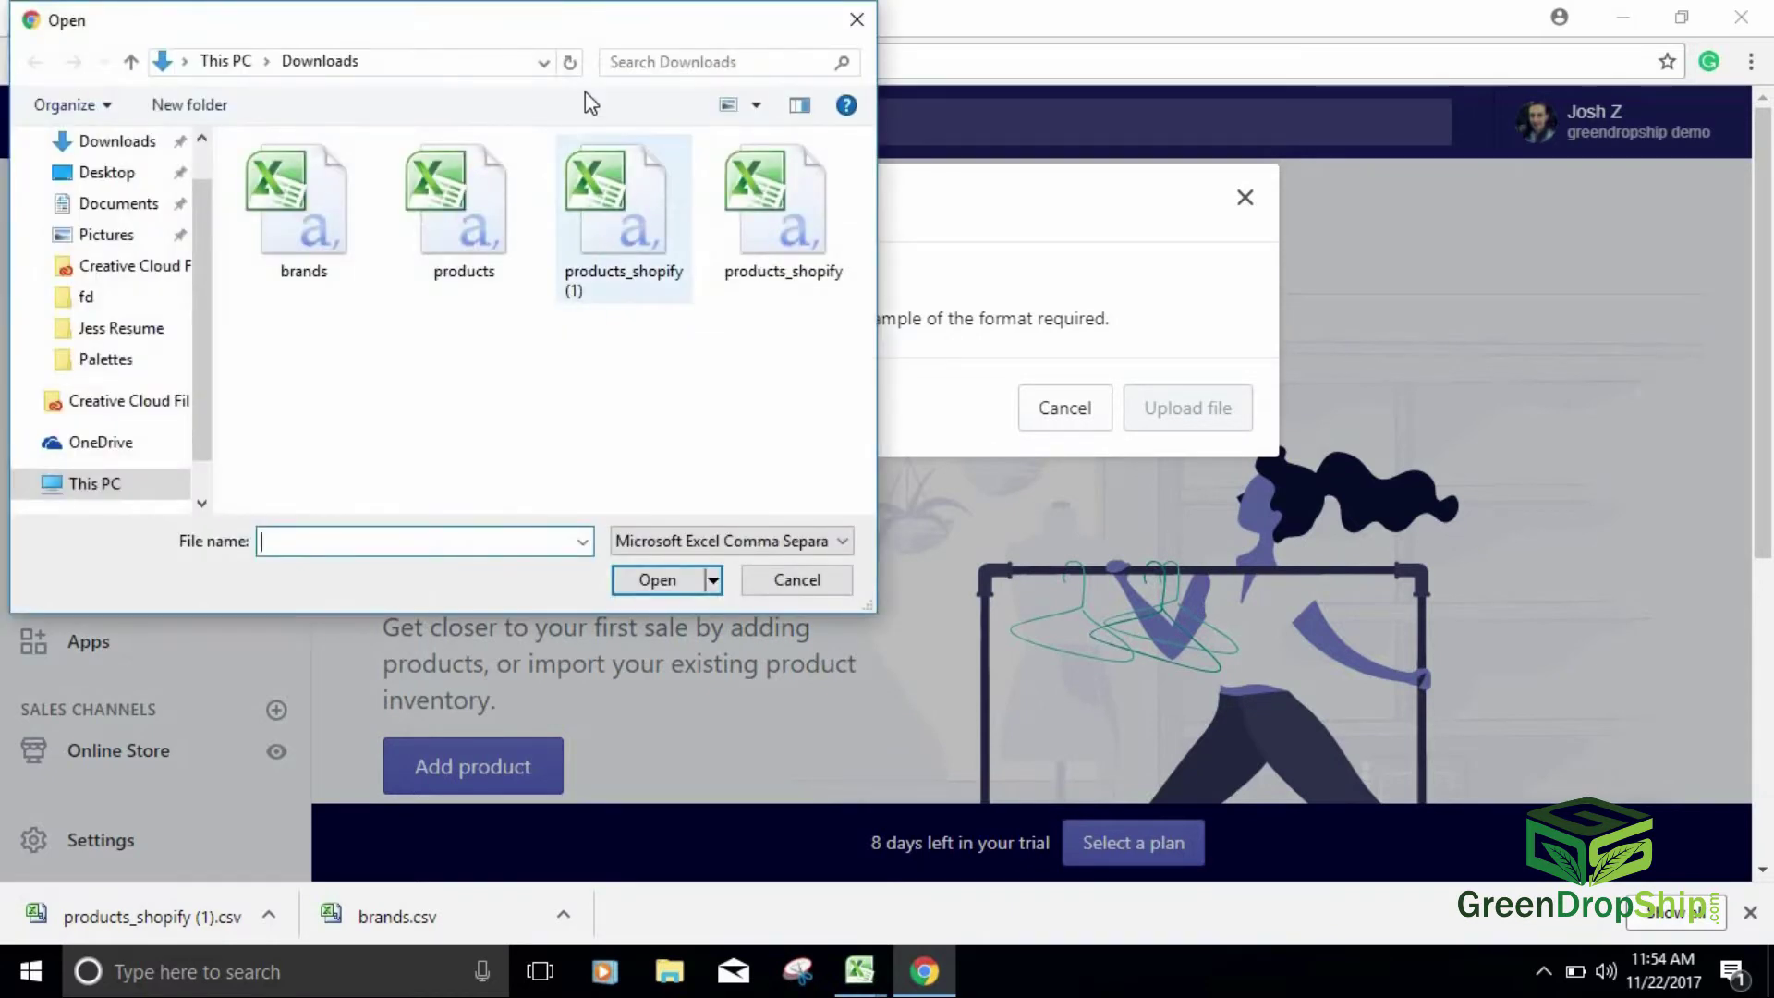
pyautogui.moveTo(550, 28); pyautogui.dragTo(1351, 115)
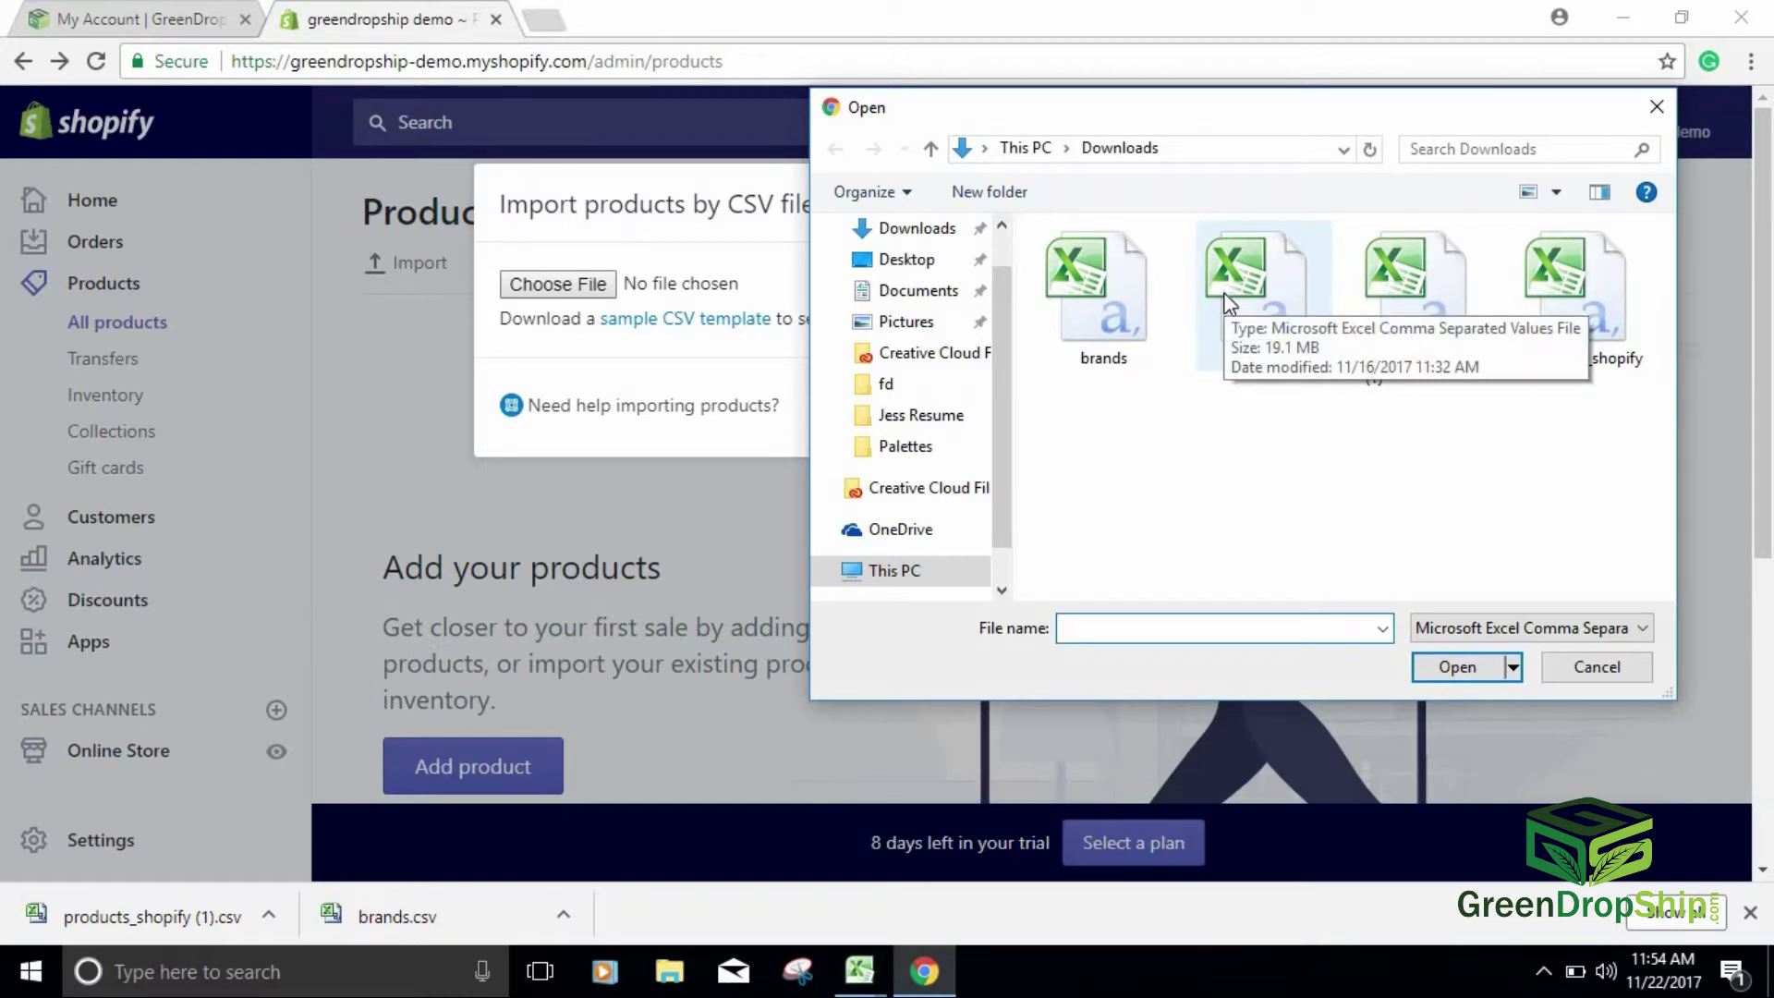
pyautogui.click(1255, 317)
pyautogui.click(1429, 667)
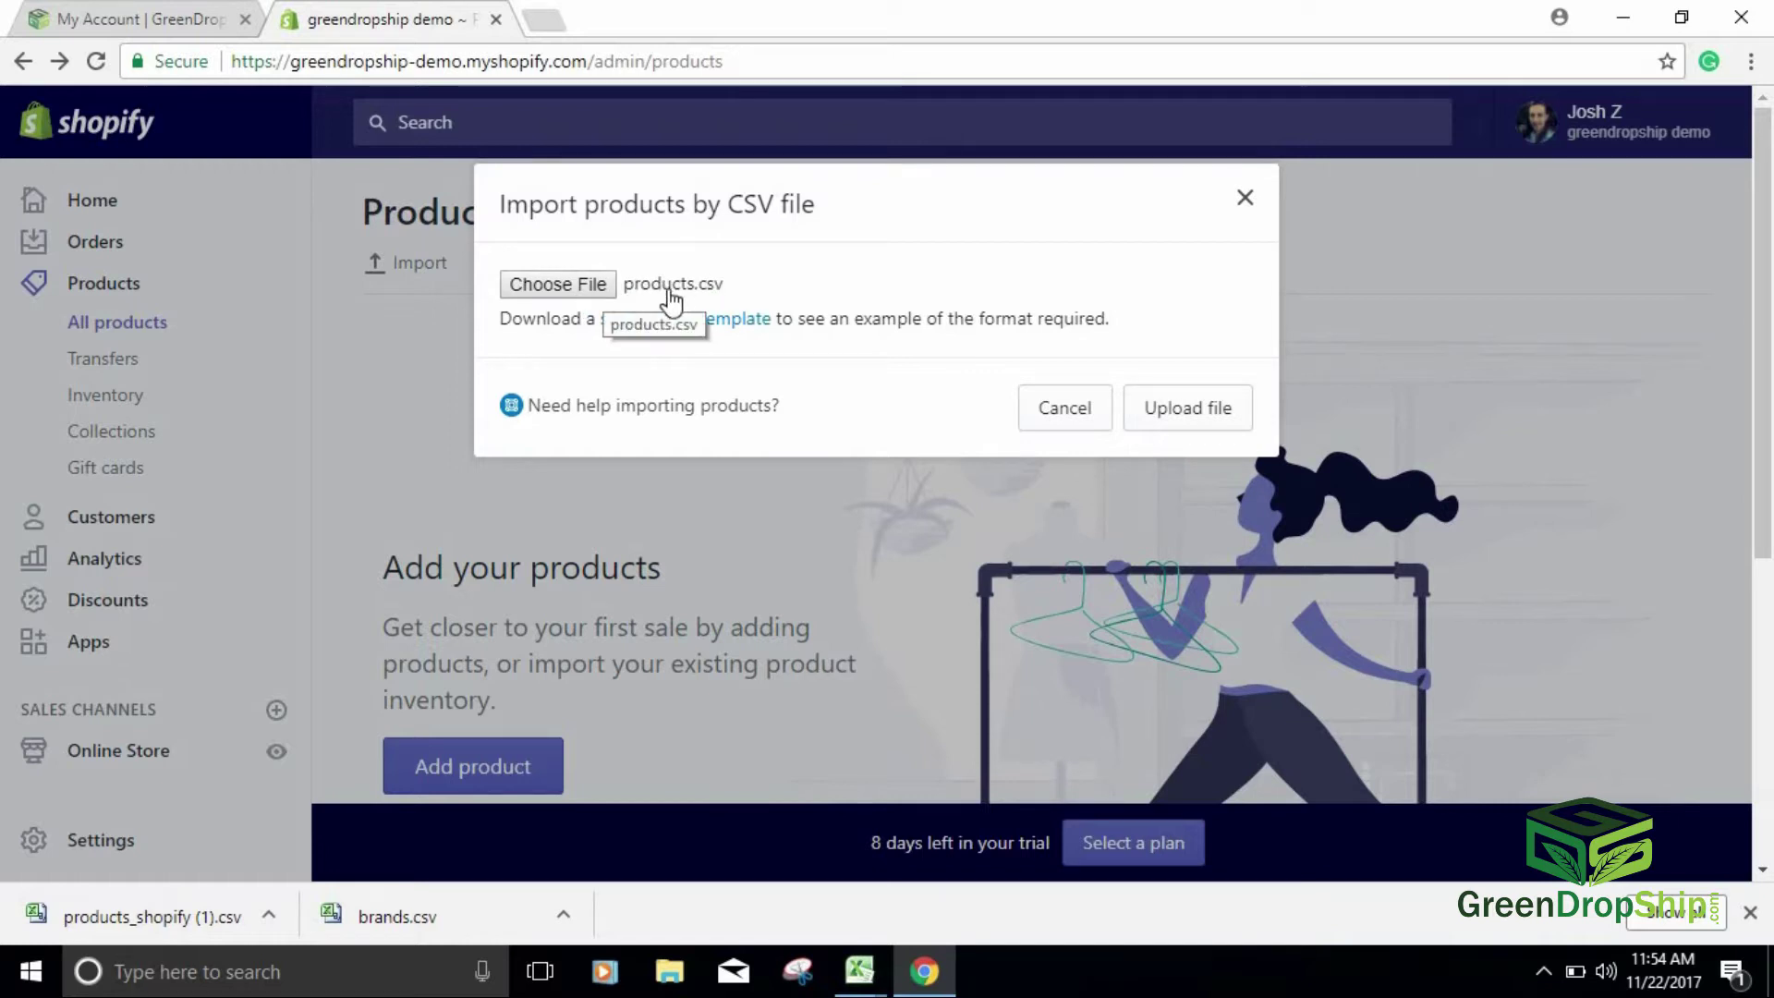
pyautogui.click(1178, 409)
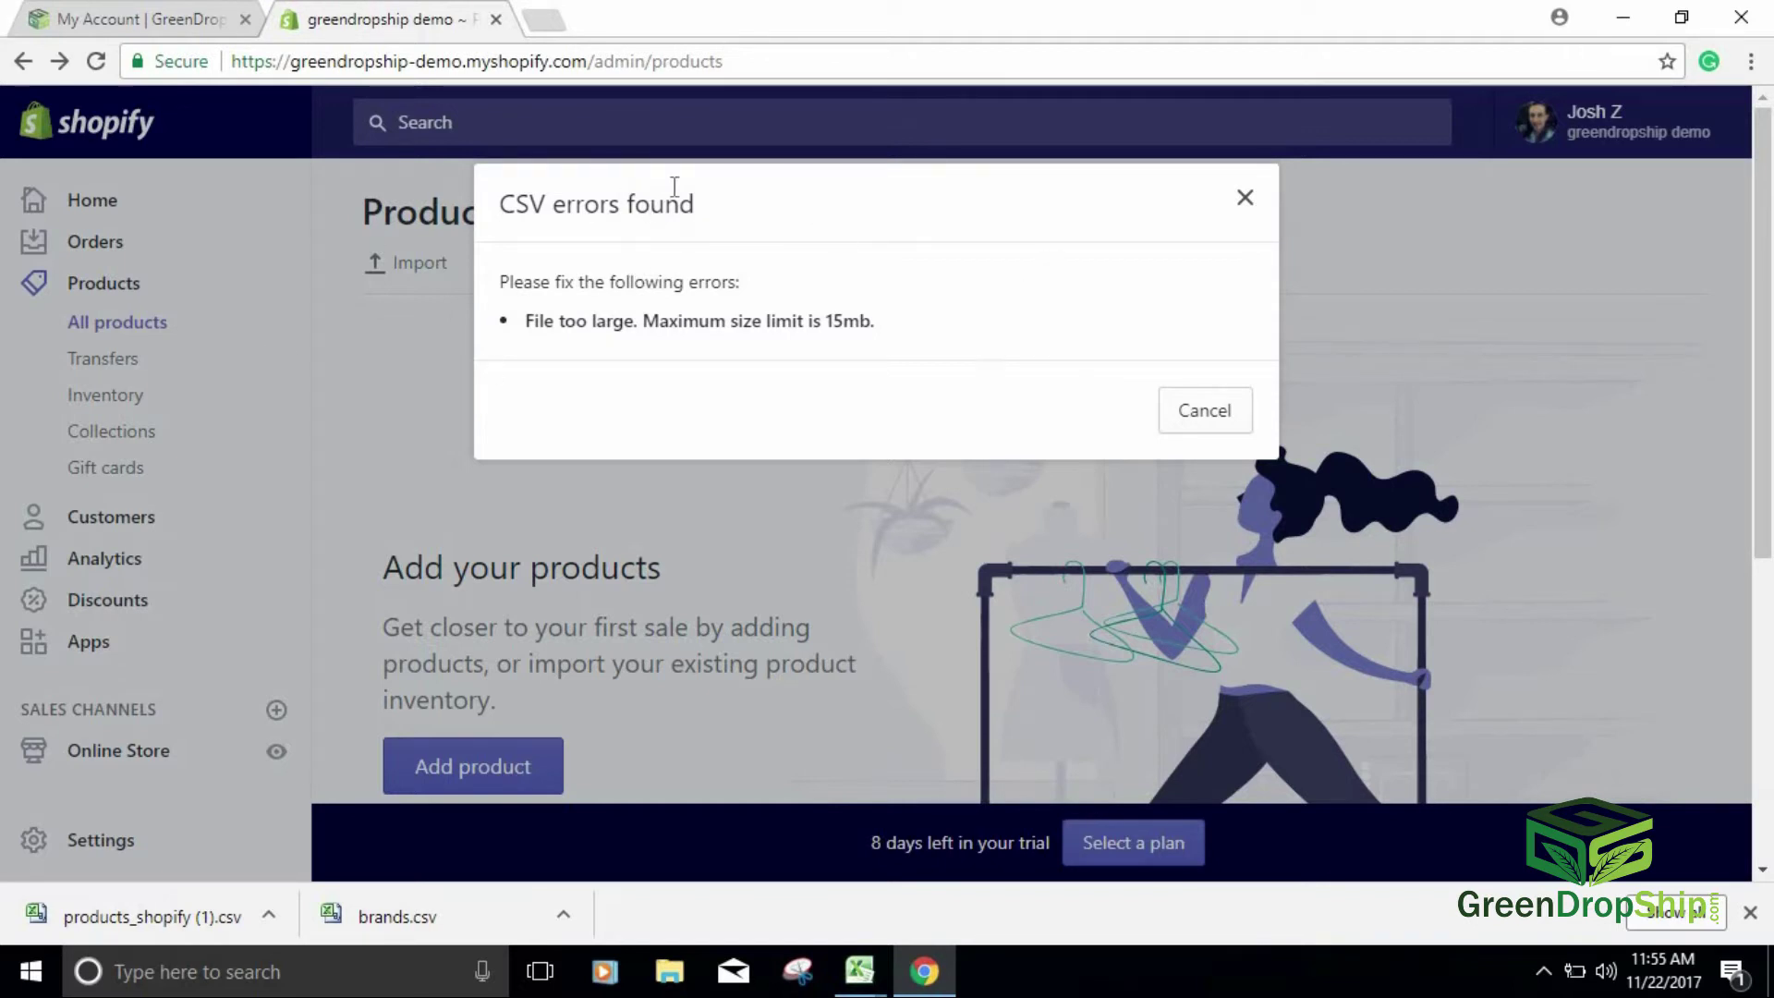
pyautogui.click(1202, 415)
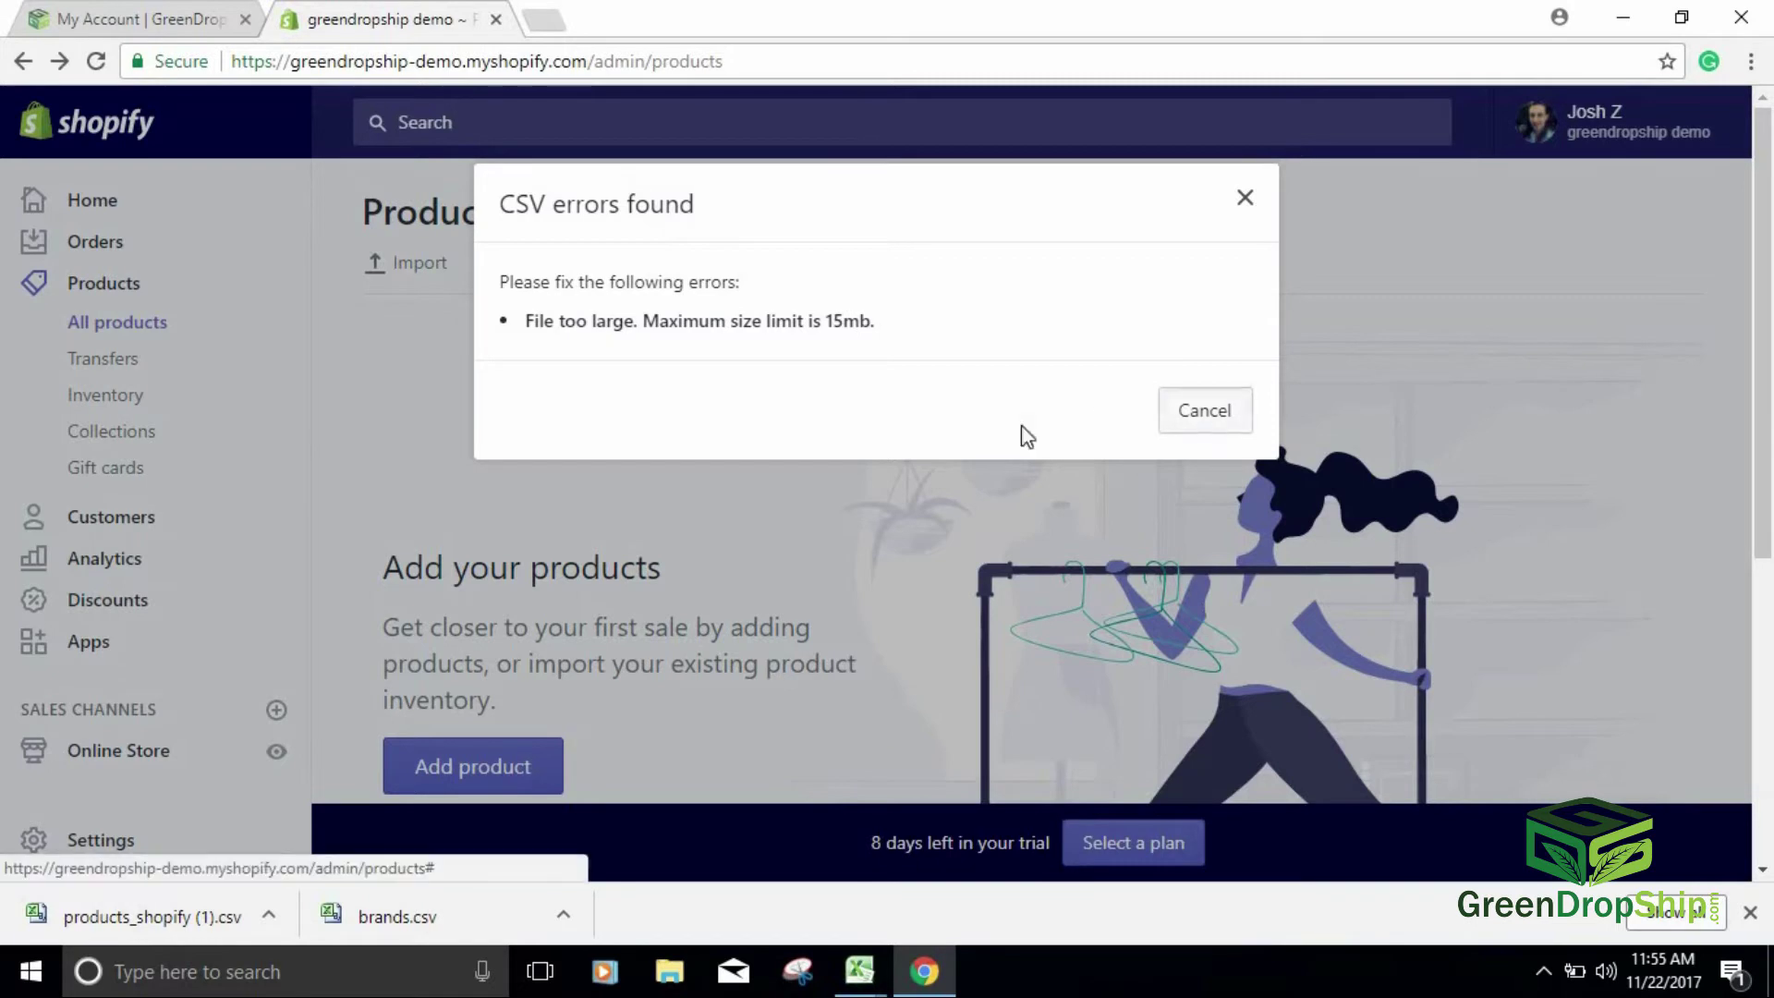
# Step: Upload the Shopify-format product CSV from the Downloads folder to the product import, and review the preview of the first product
pyautogui.click(400, 268)
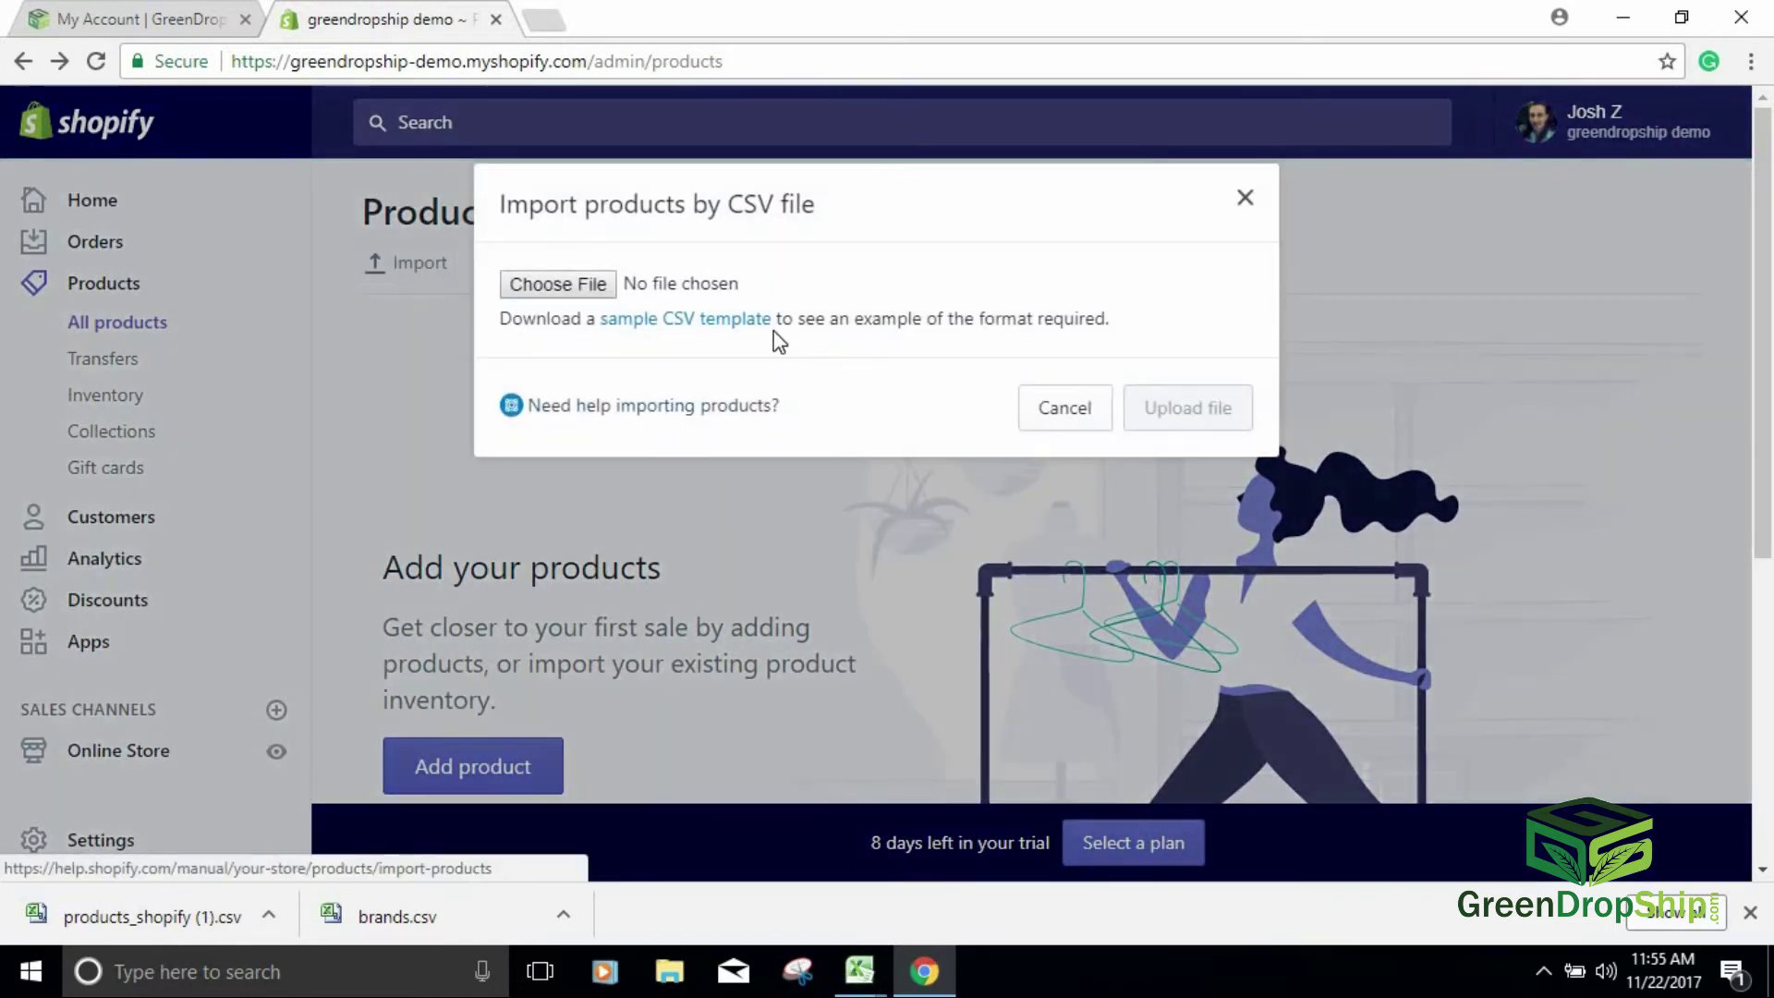
pyautogui.click(585, 283)
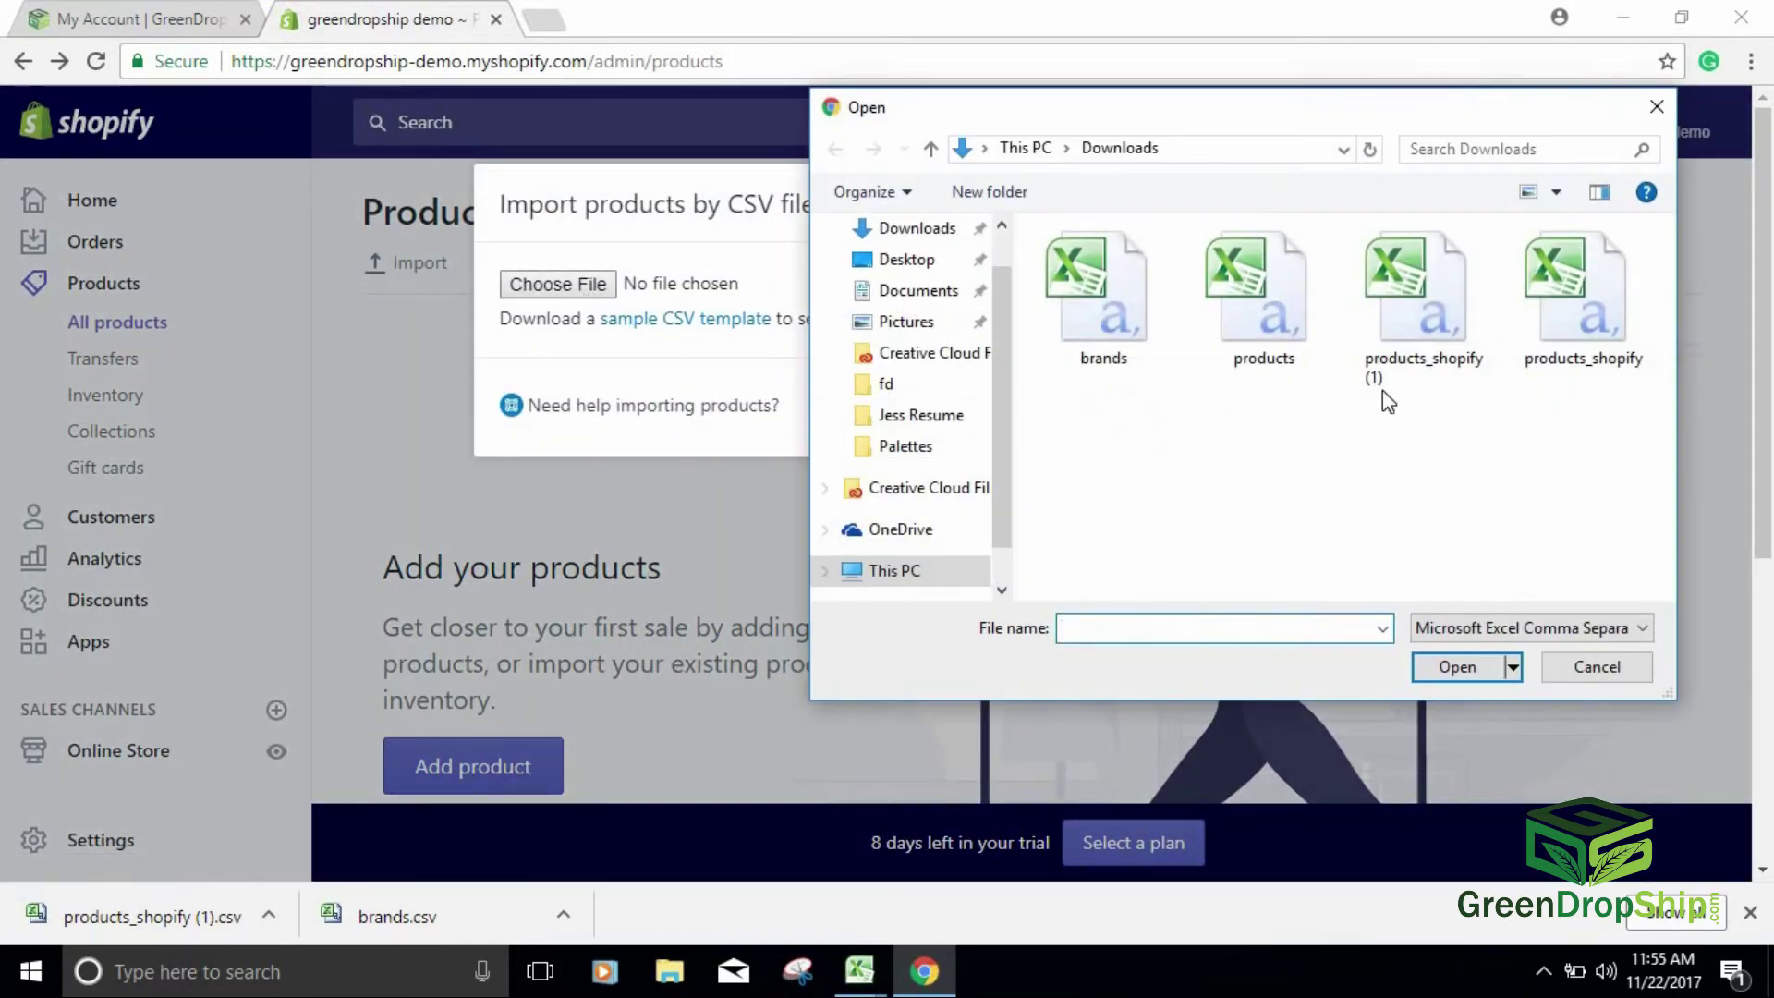
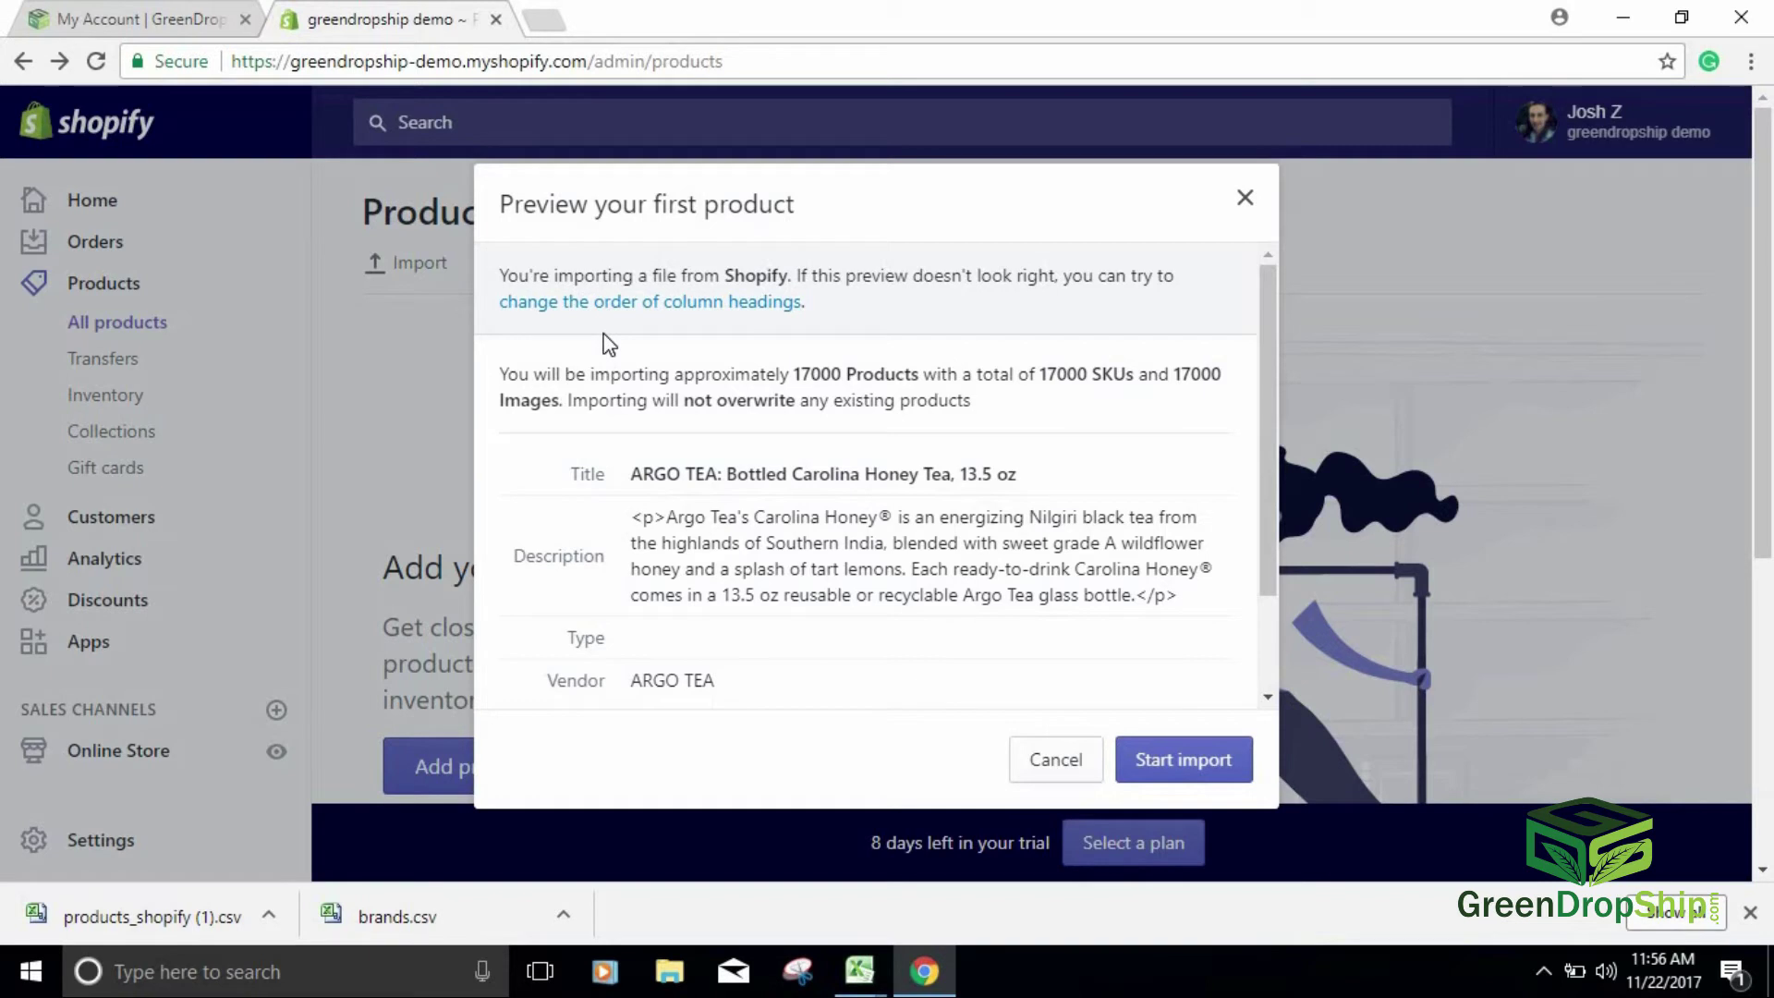
pyautogui.scroll(-2, 604, 432)
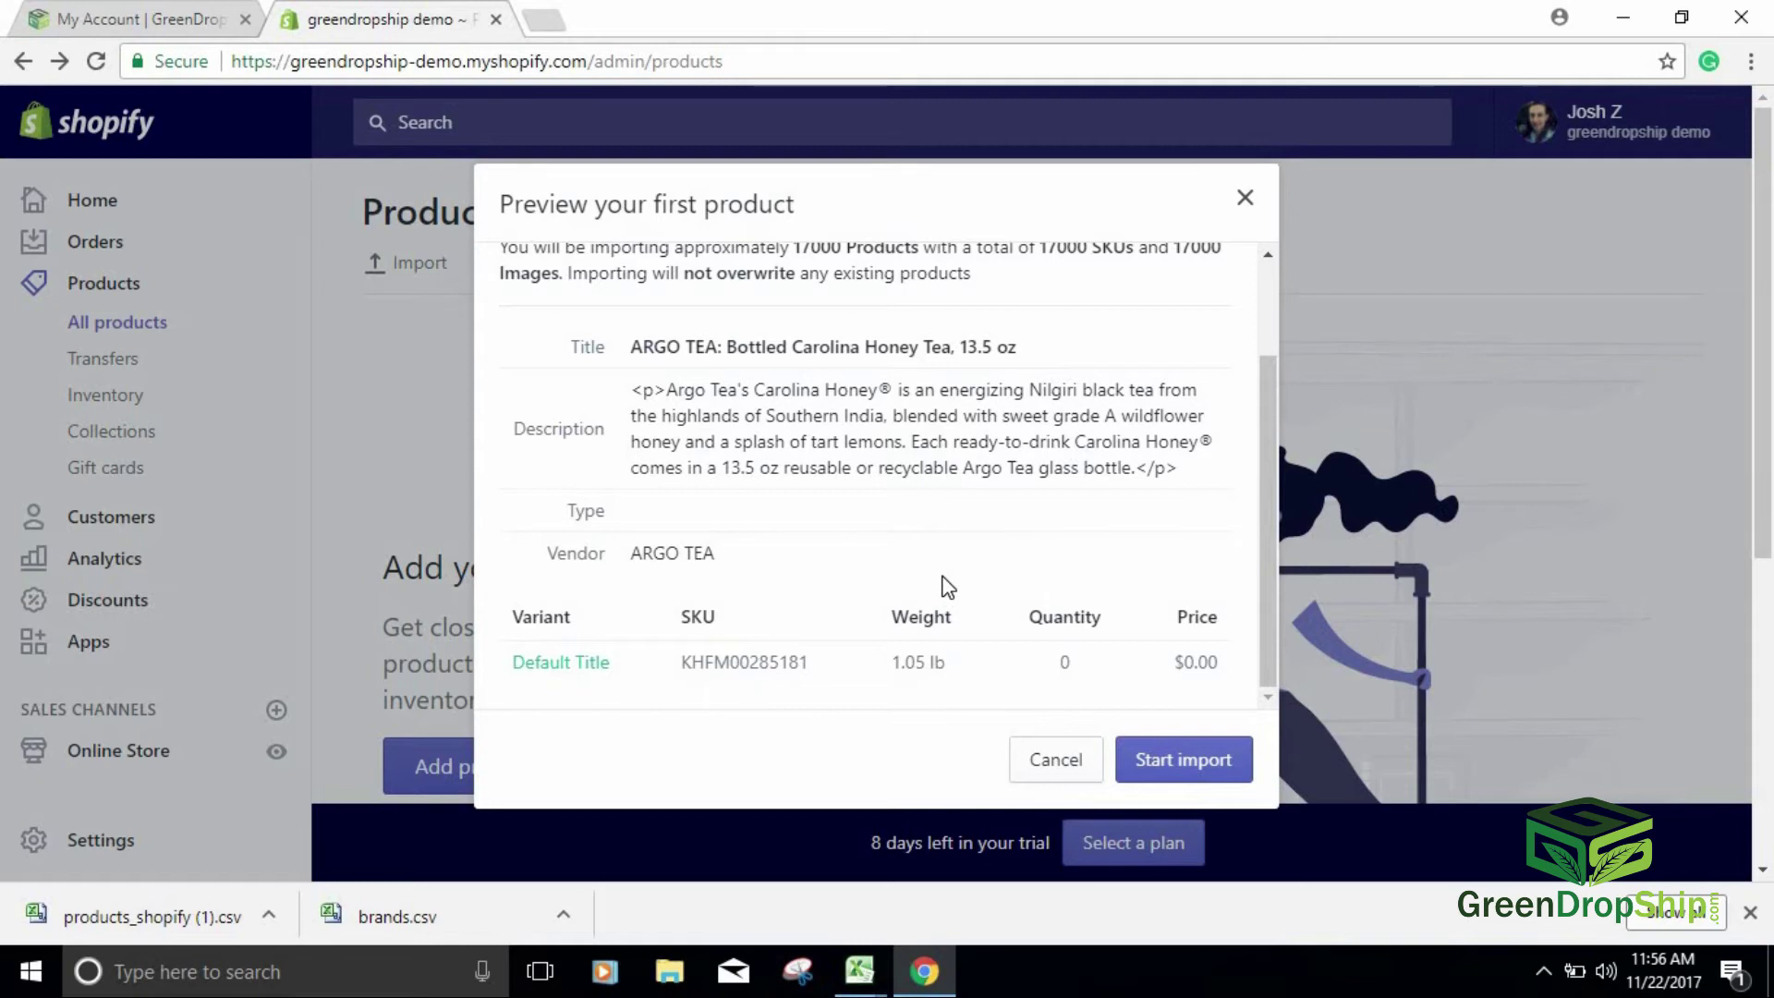
pyautogui.scroll(-5, 915, 588)
pyautogui.scroll(2, 628, 535)
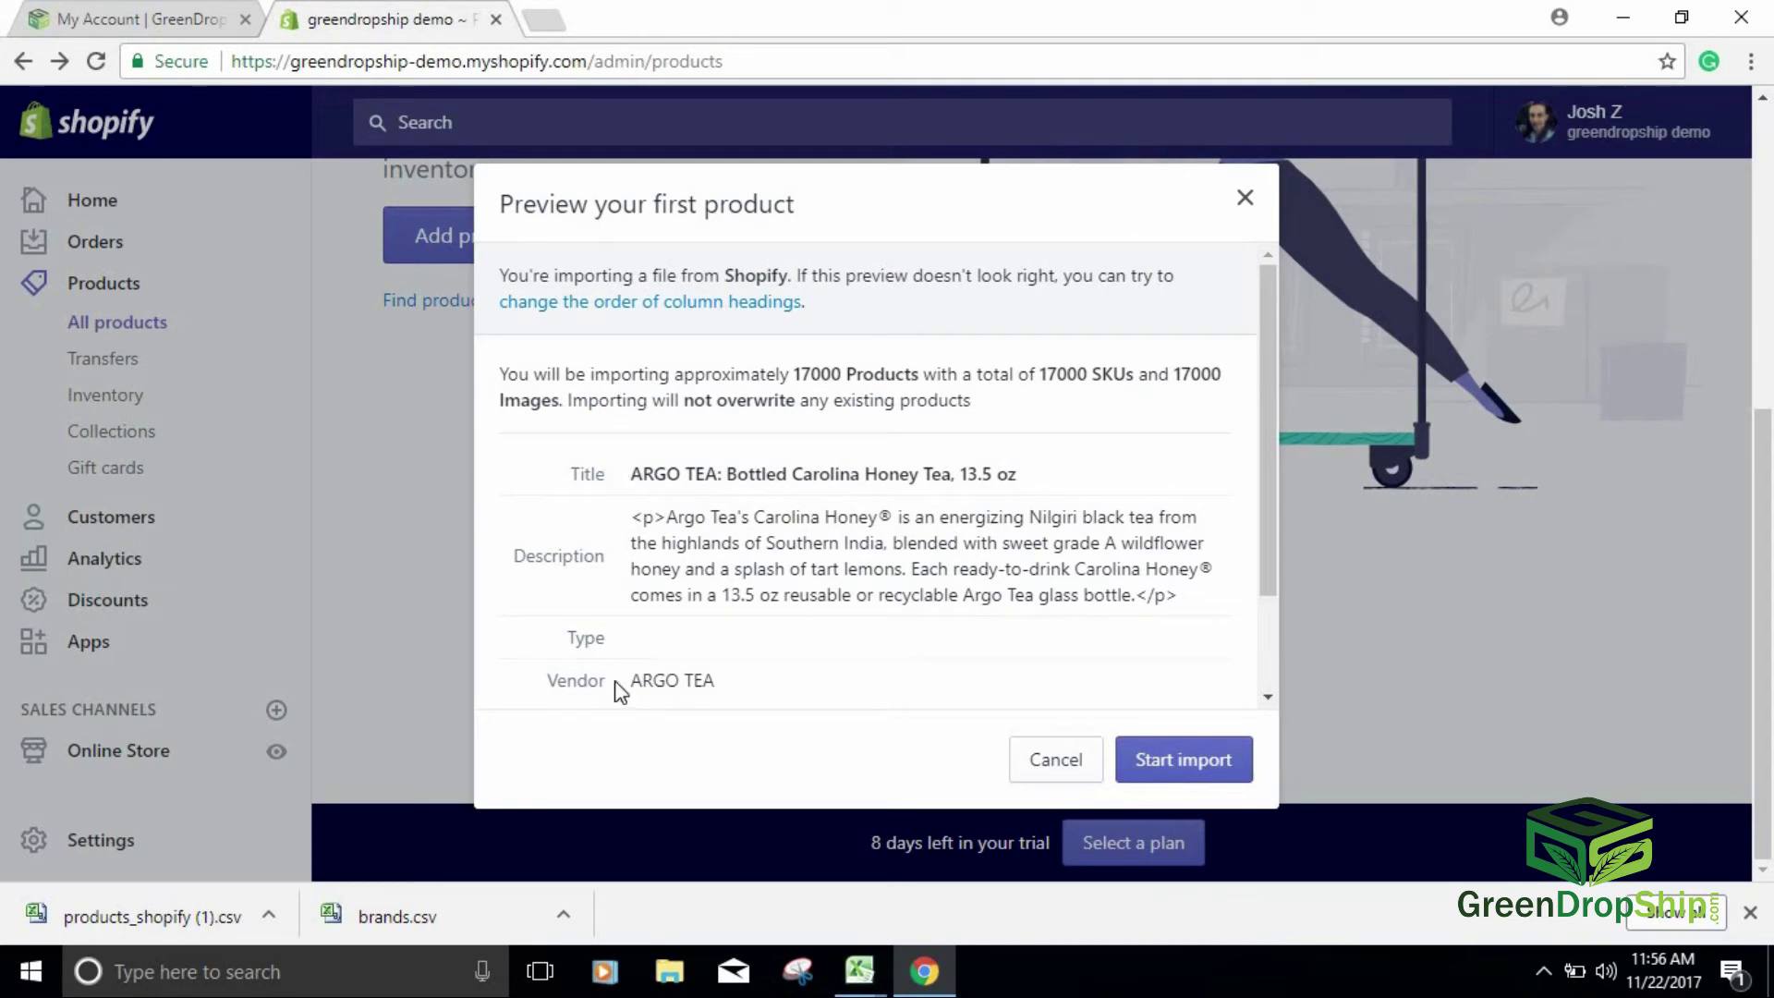
# Step: Compare the first product's data in the products and products_shopify workbooks in Excel, and return to the import preview in Chrome
pyautogui.moveTo(851, 970)
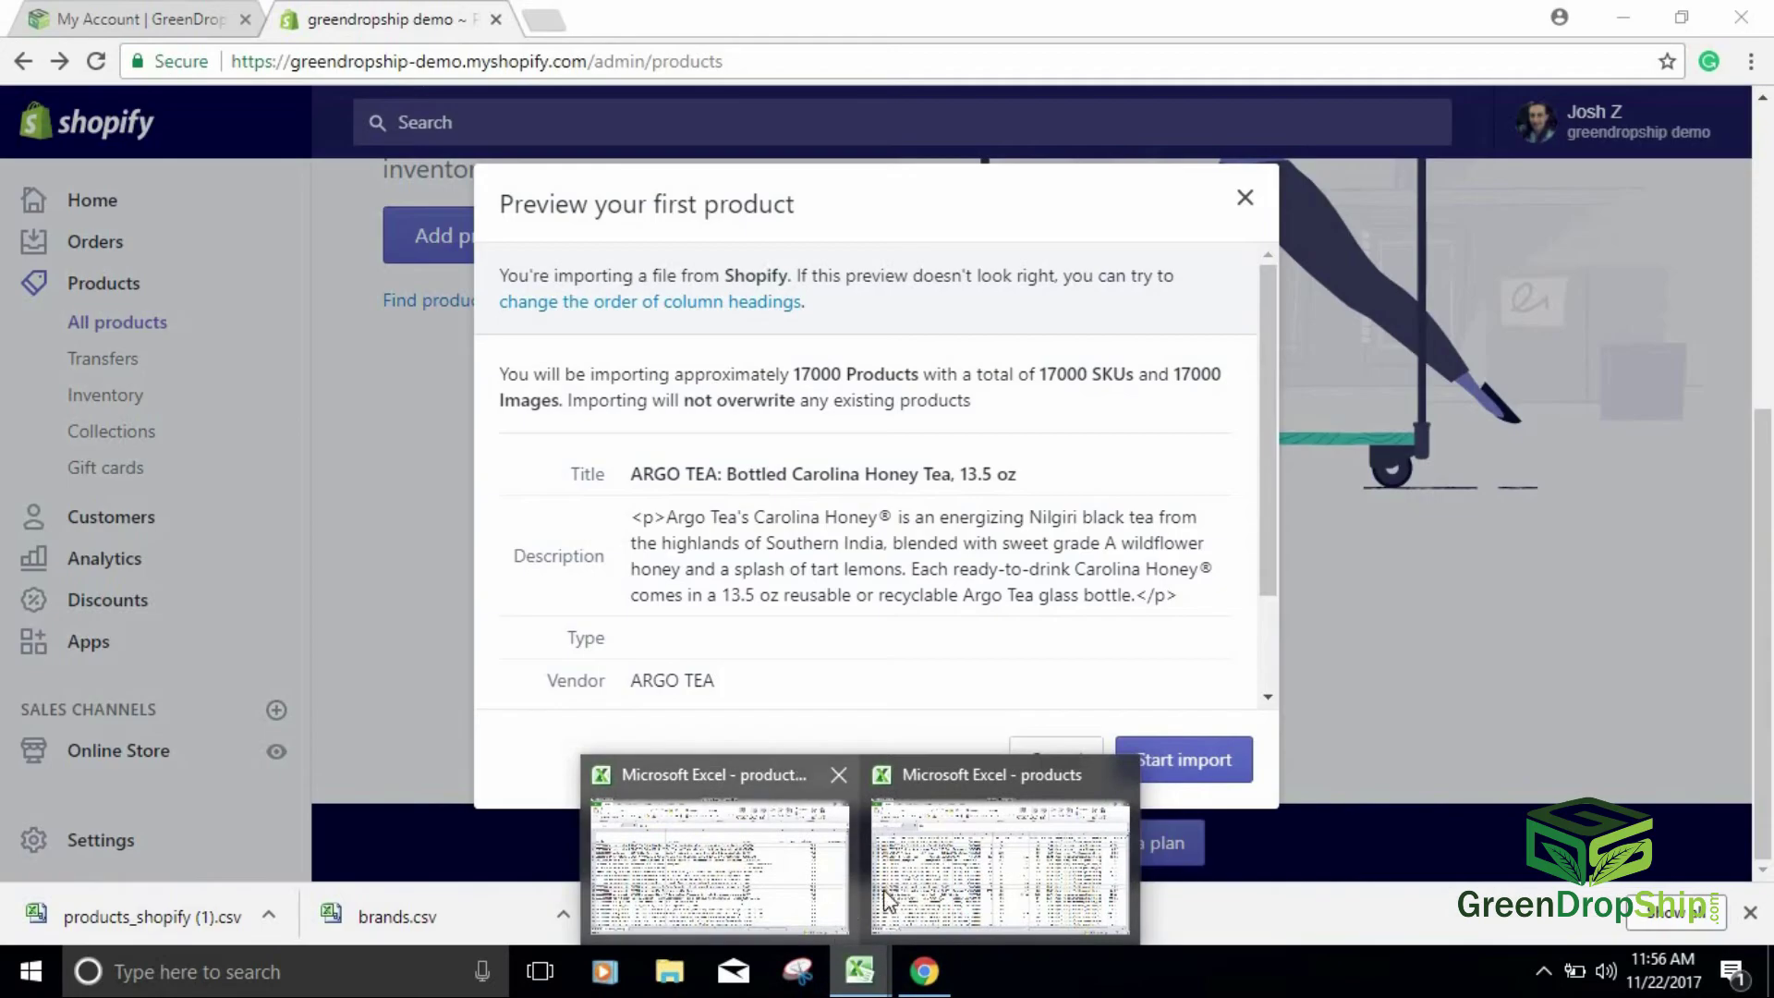
pyautogui.click(935, 851)
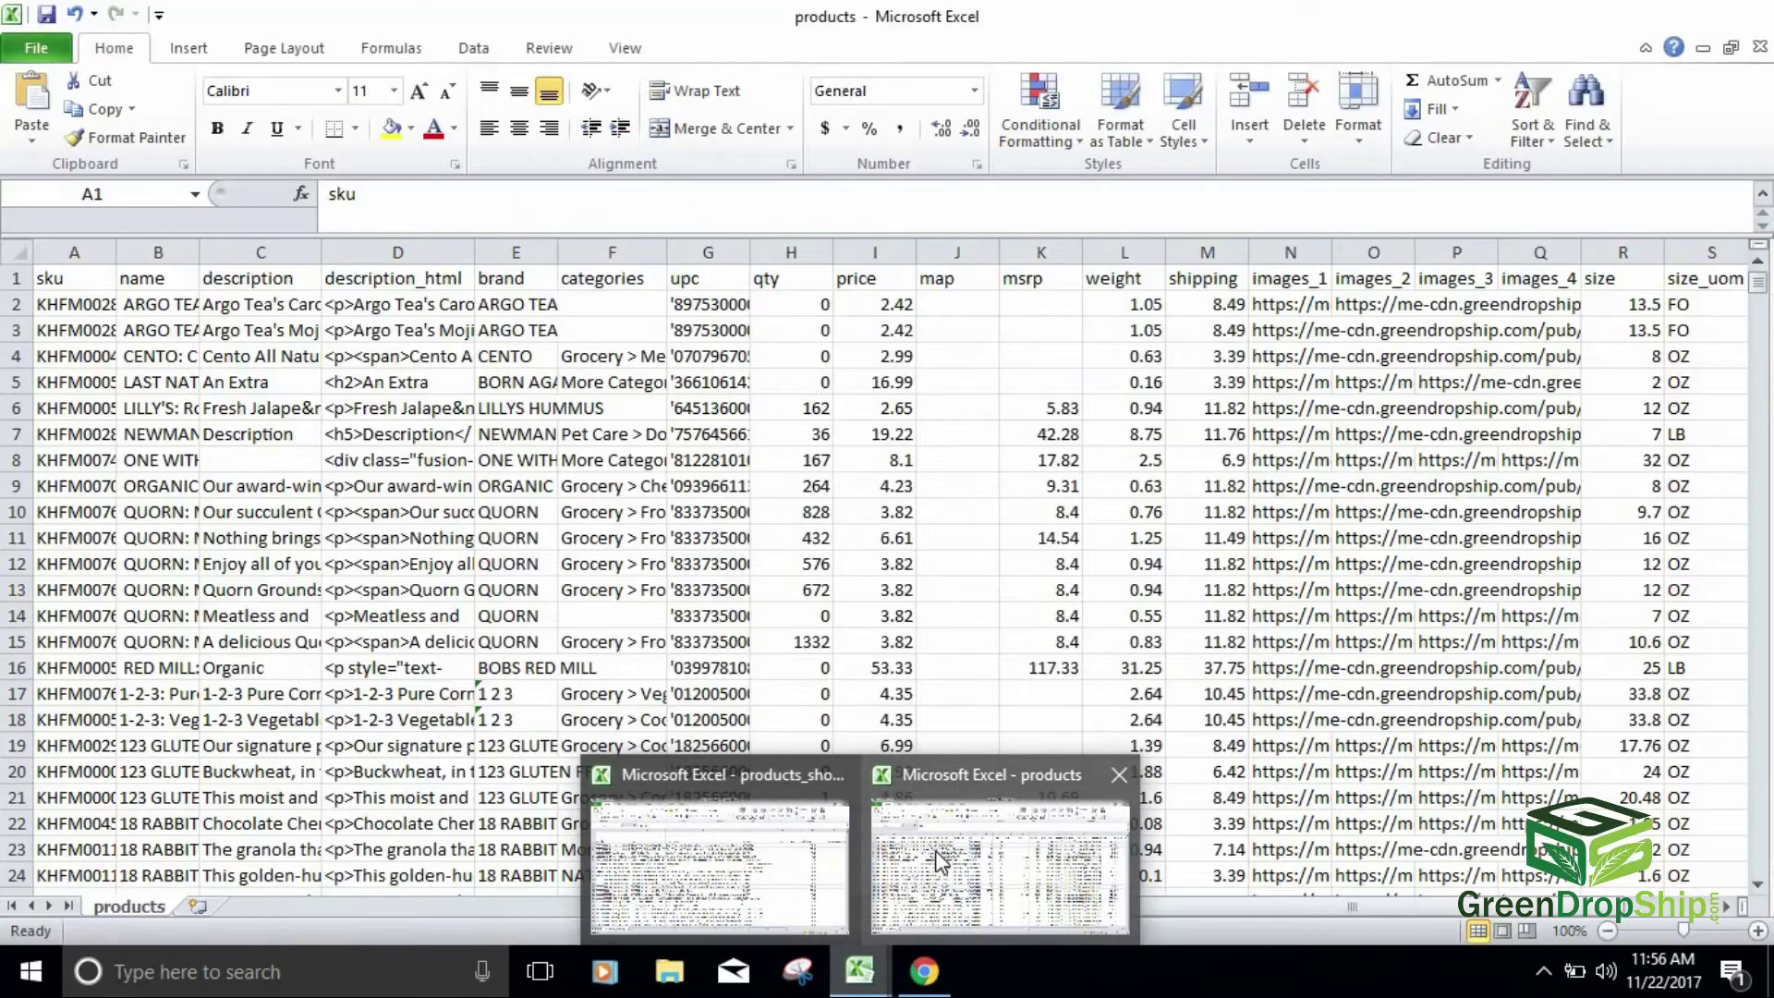
pyautogui.click(300, 307)
pyautogui.moveTo(859, 970)
pyautogui.click(724, 845)
pyautogui.click(178, 335)
pyautogui.click(491, 327)
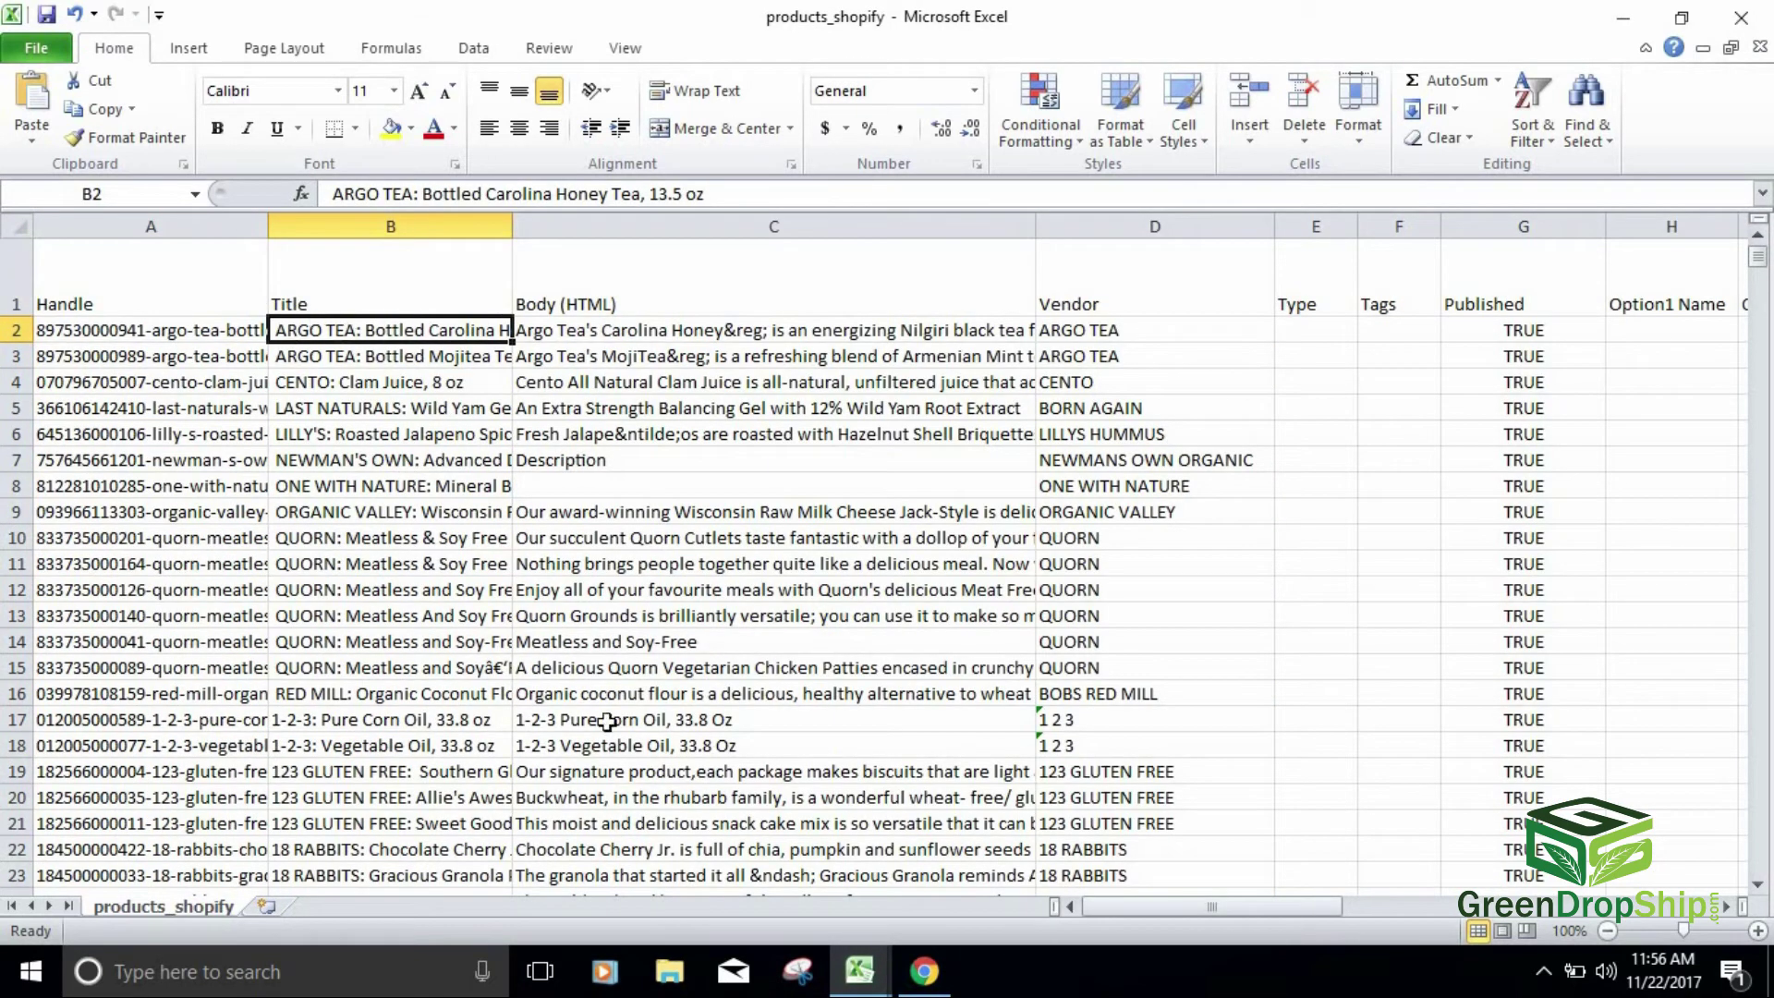
pyautogui.click(942, 984)
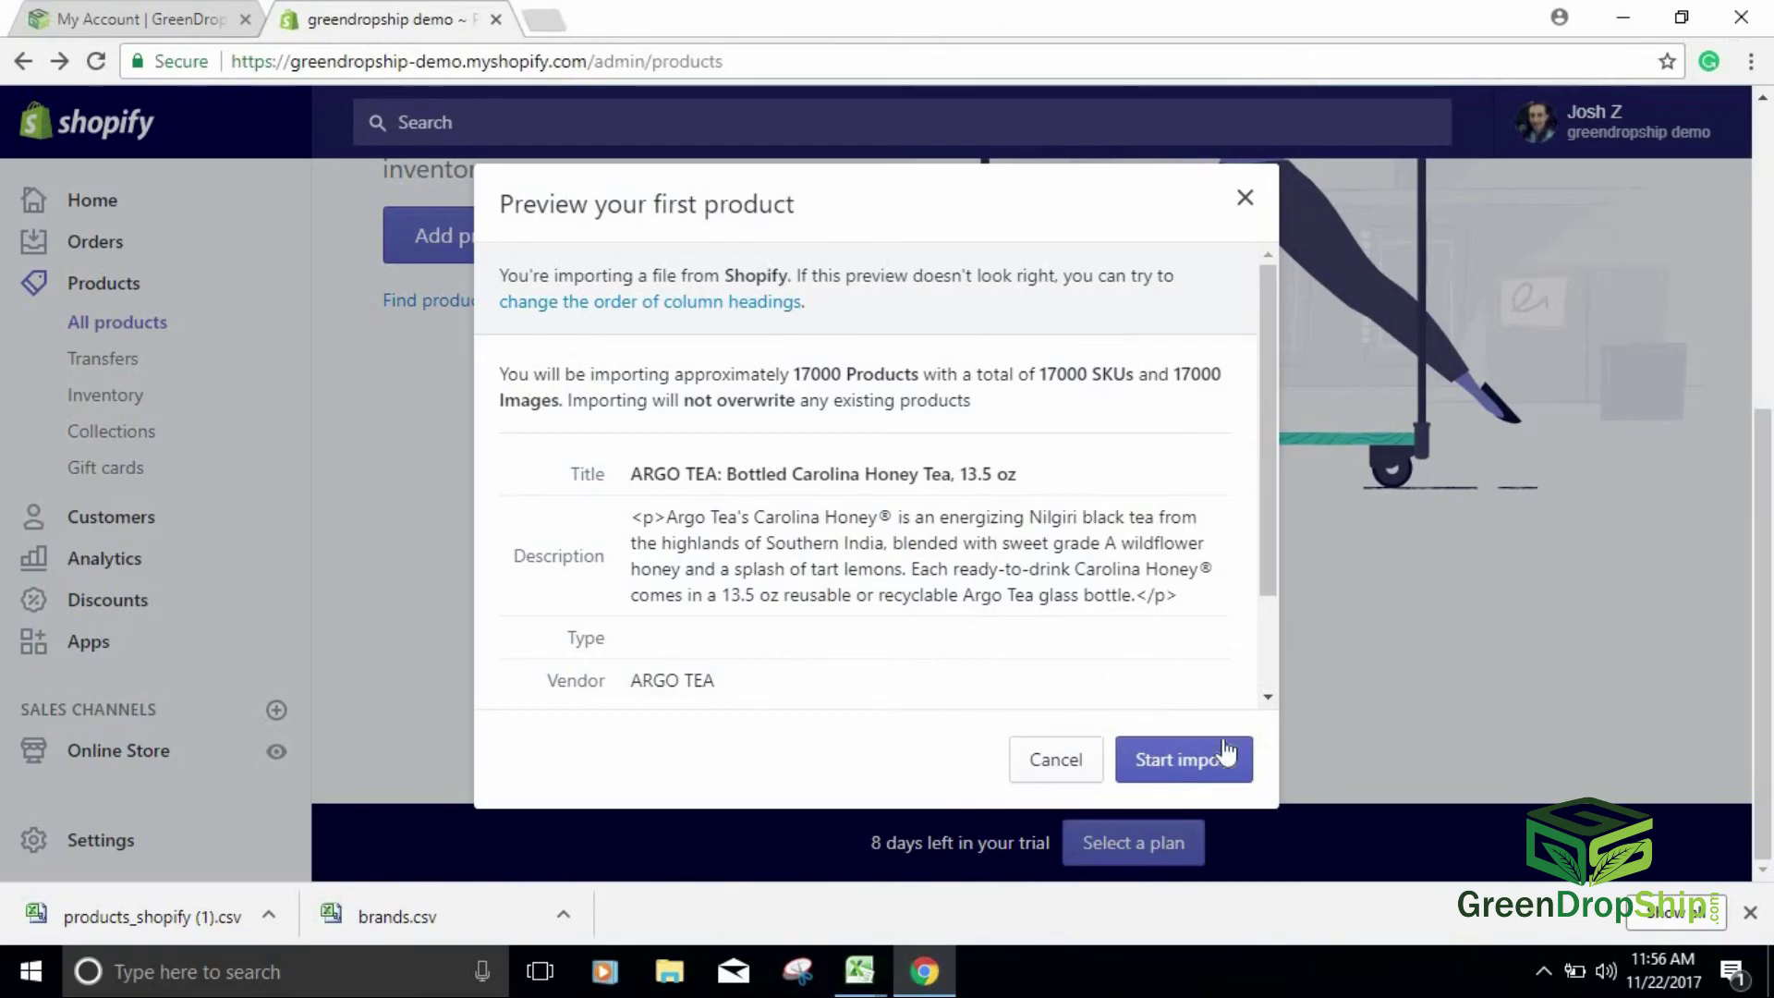
# Step: Check the variant, SKU, weight, quantity and price in the first product's preview, and start the import
pyautogui.scroll(-2, 1009, 637)
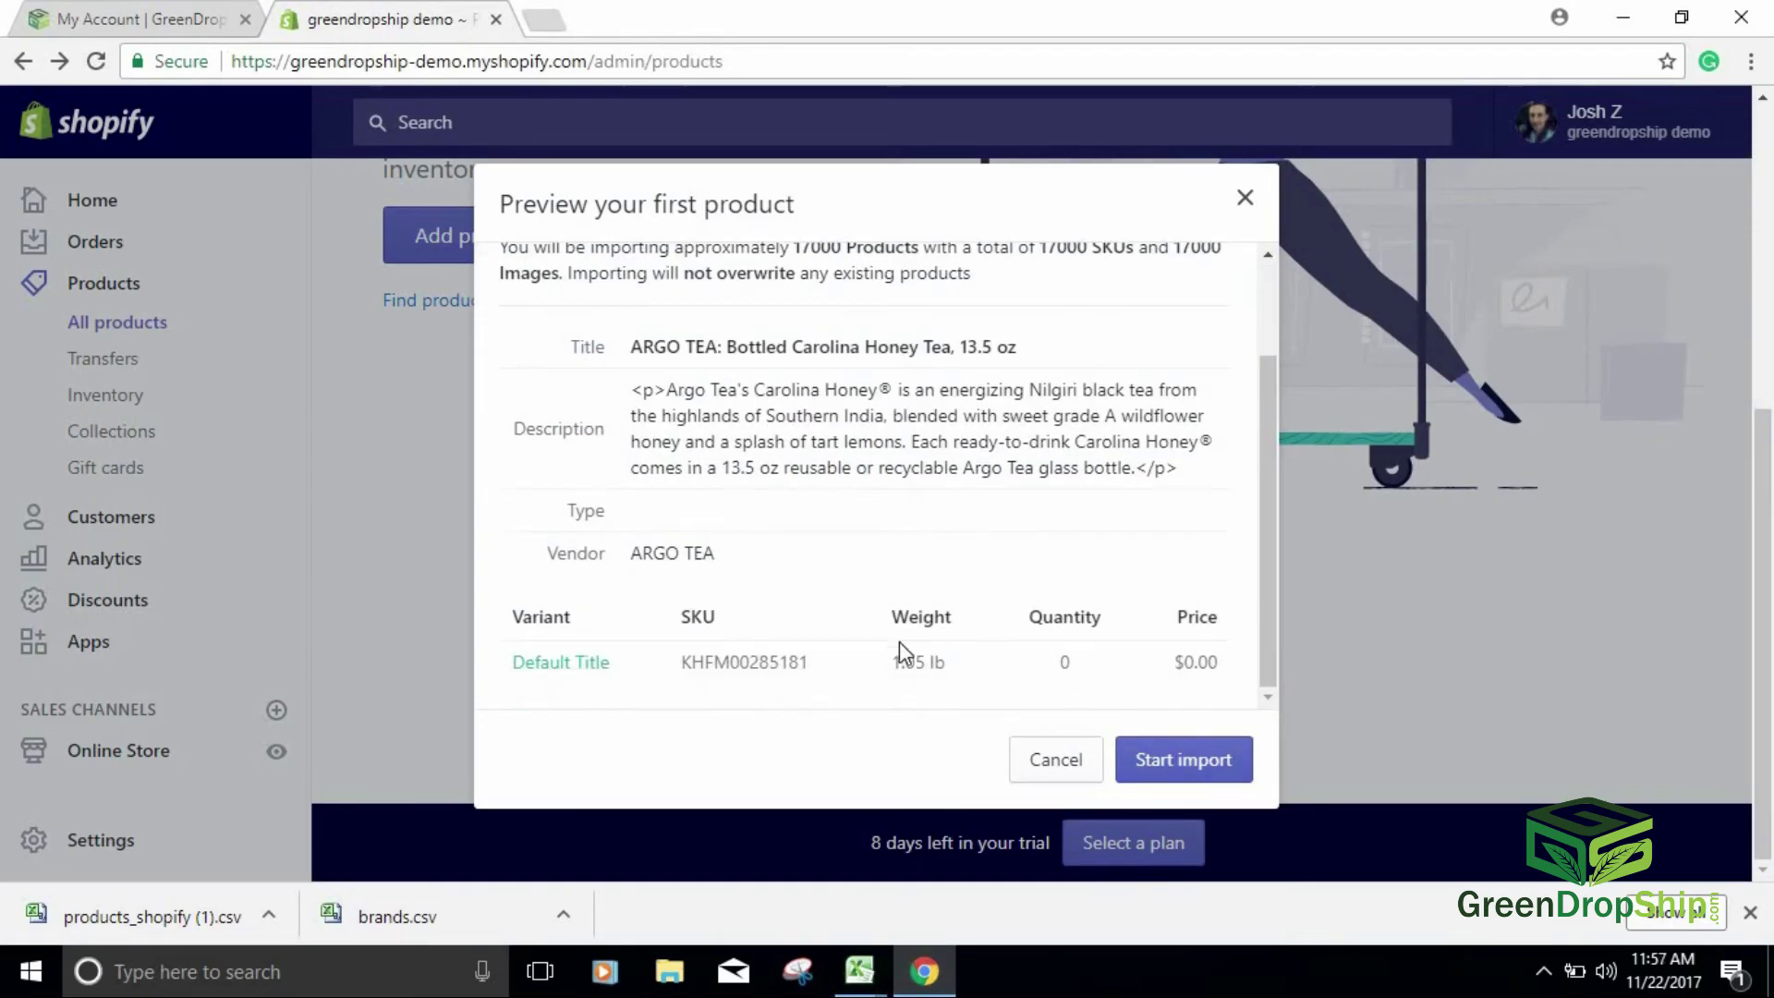
pyautogui.scroll(3, 1218, 718)
pyautogui.click(1192, 760)
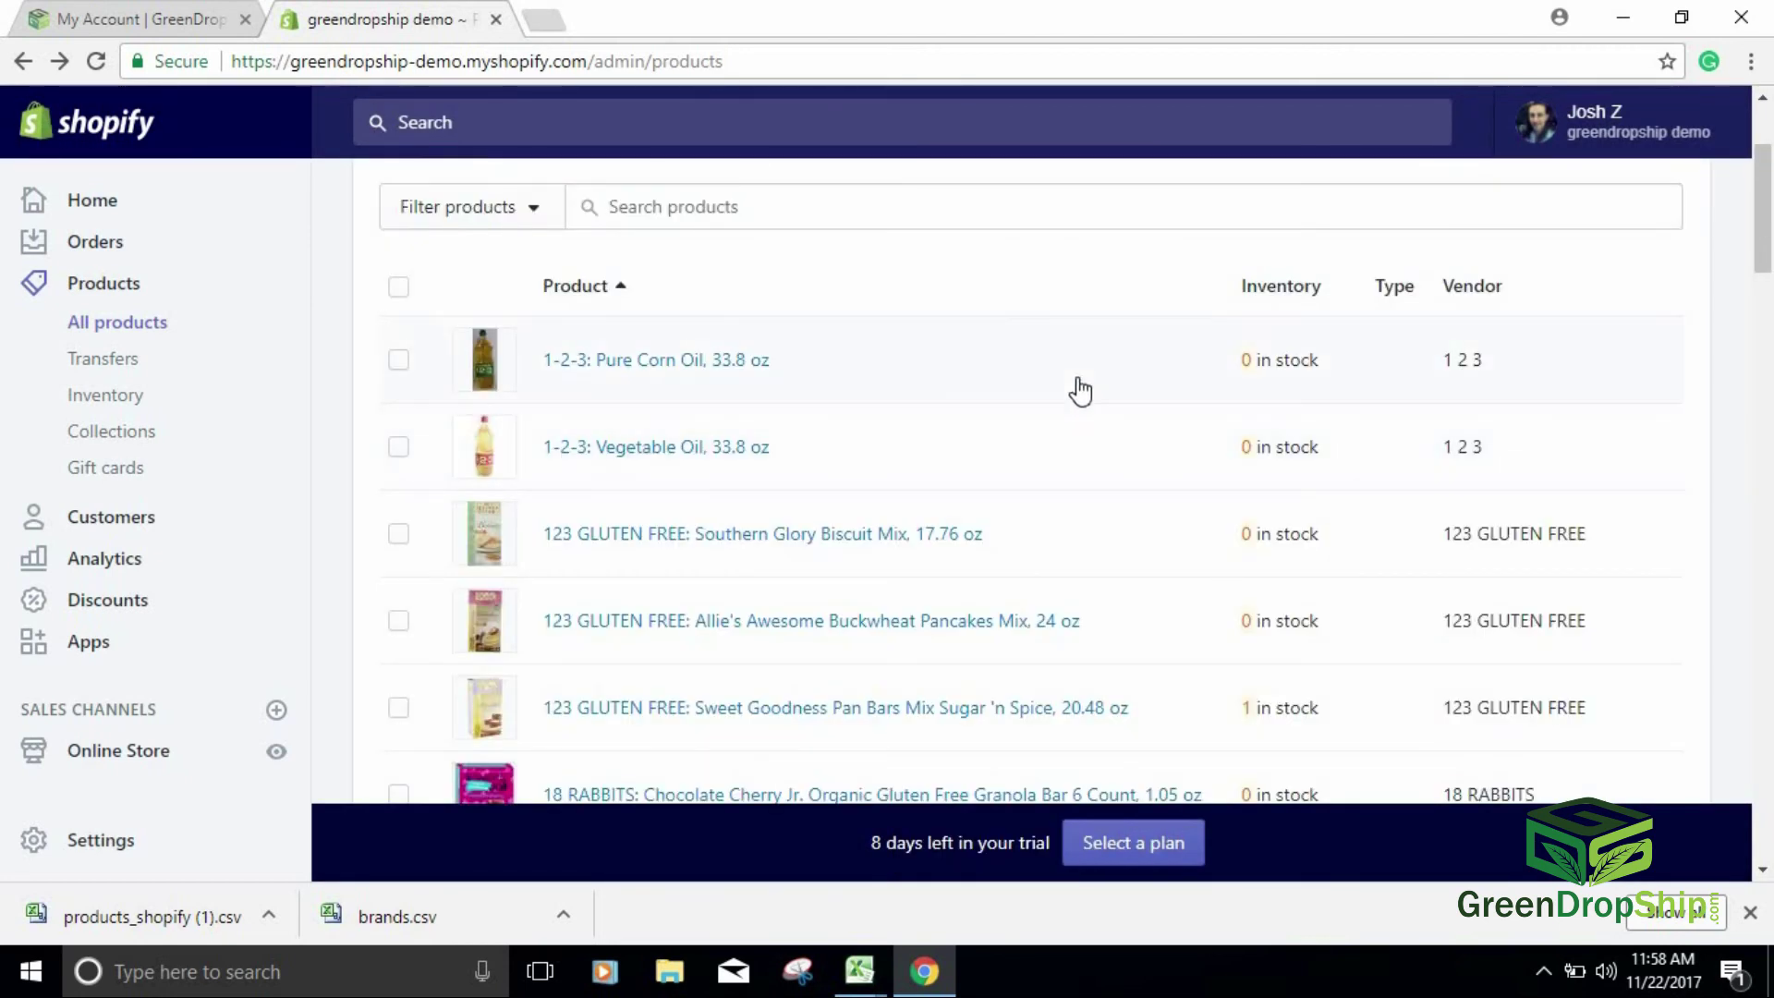
# Step: Look through the whole list of imported products with their images, inventory and vendors
pyautogui.scroll(-20, 1080, 389)
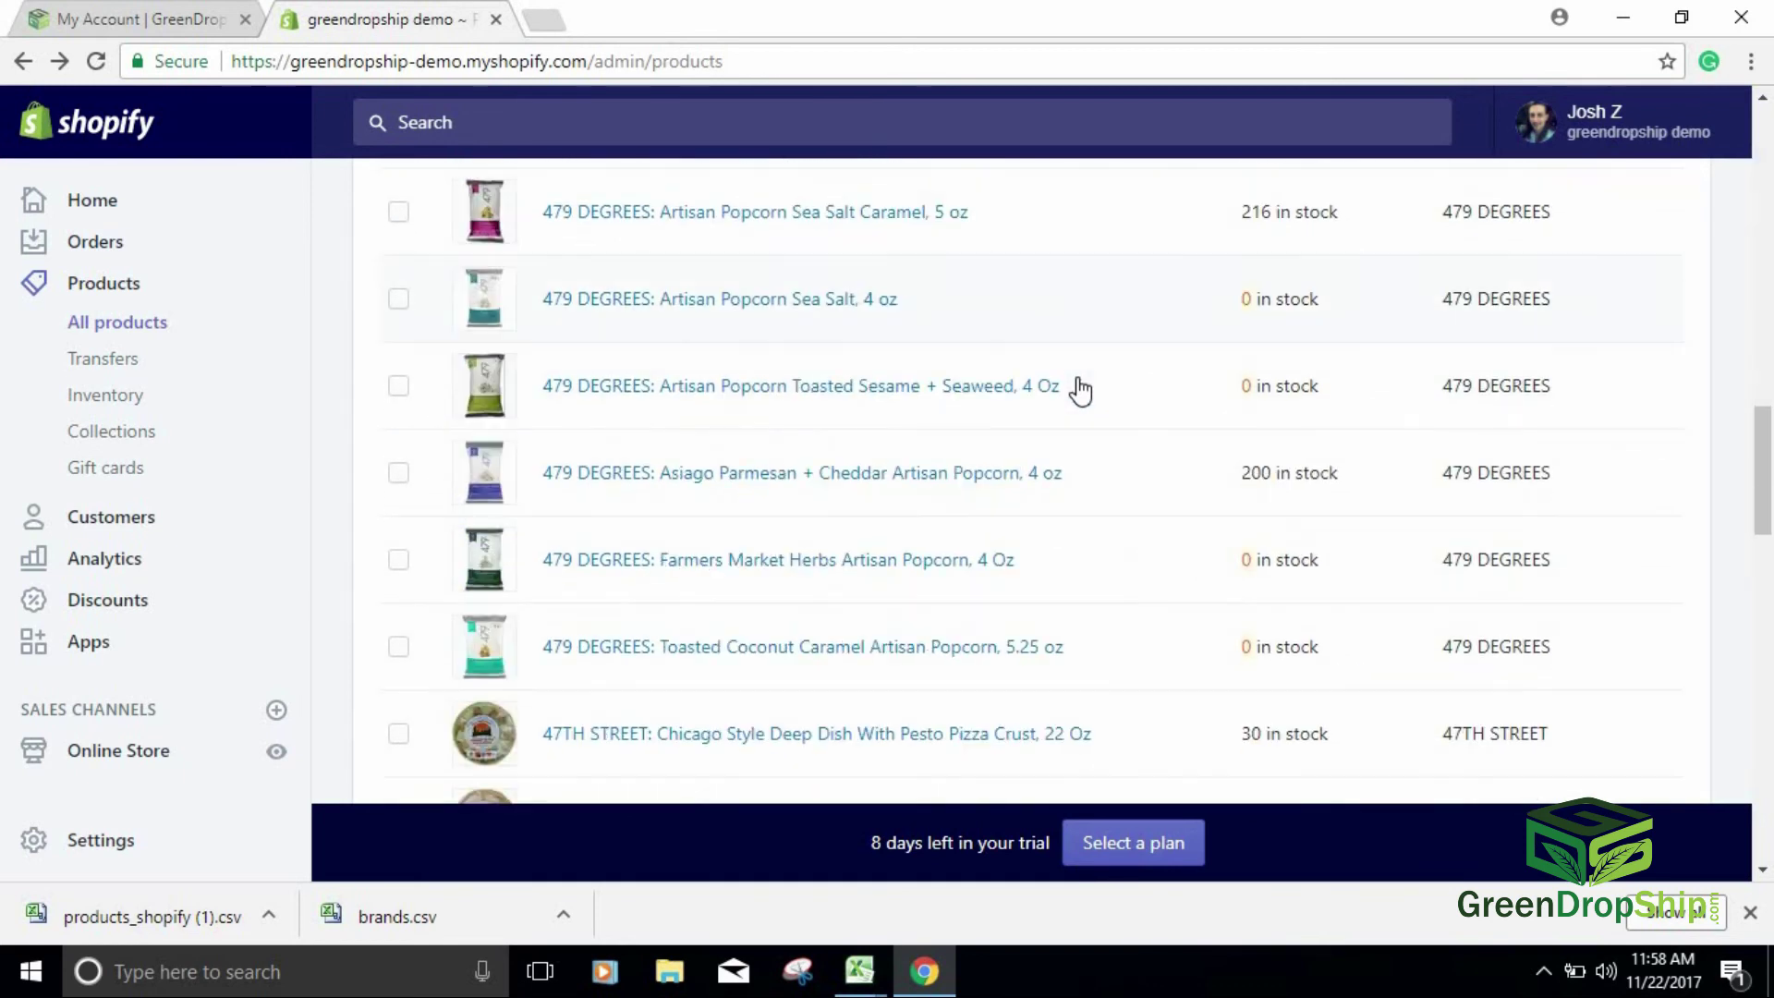
pyautogui.scroll(-15, 1080, 391)
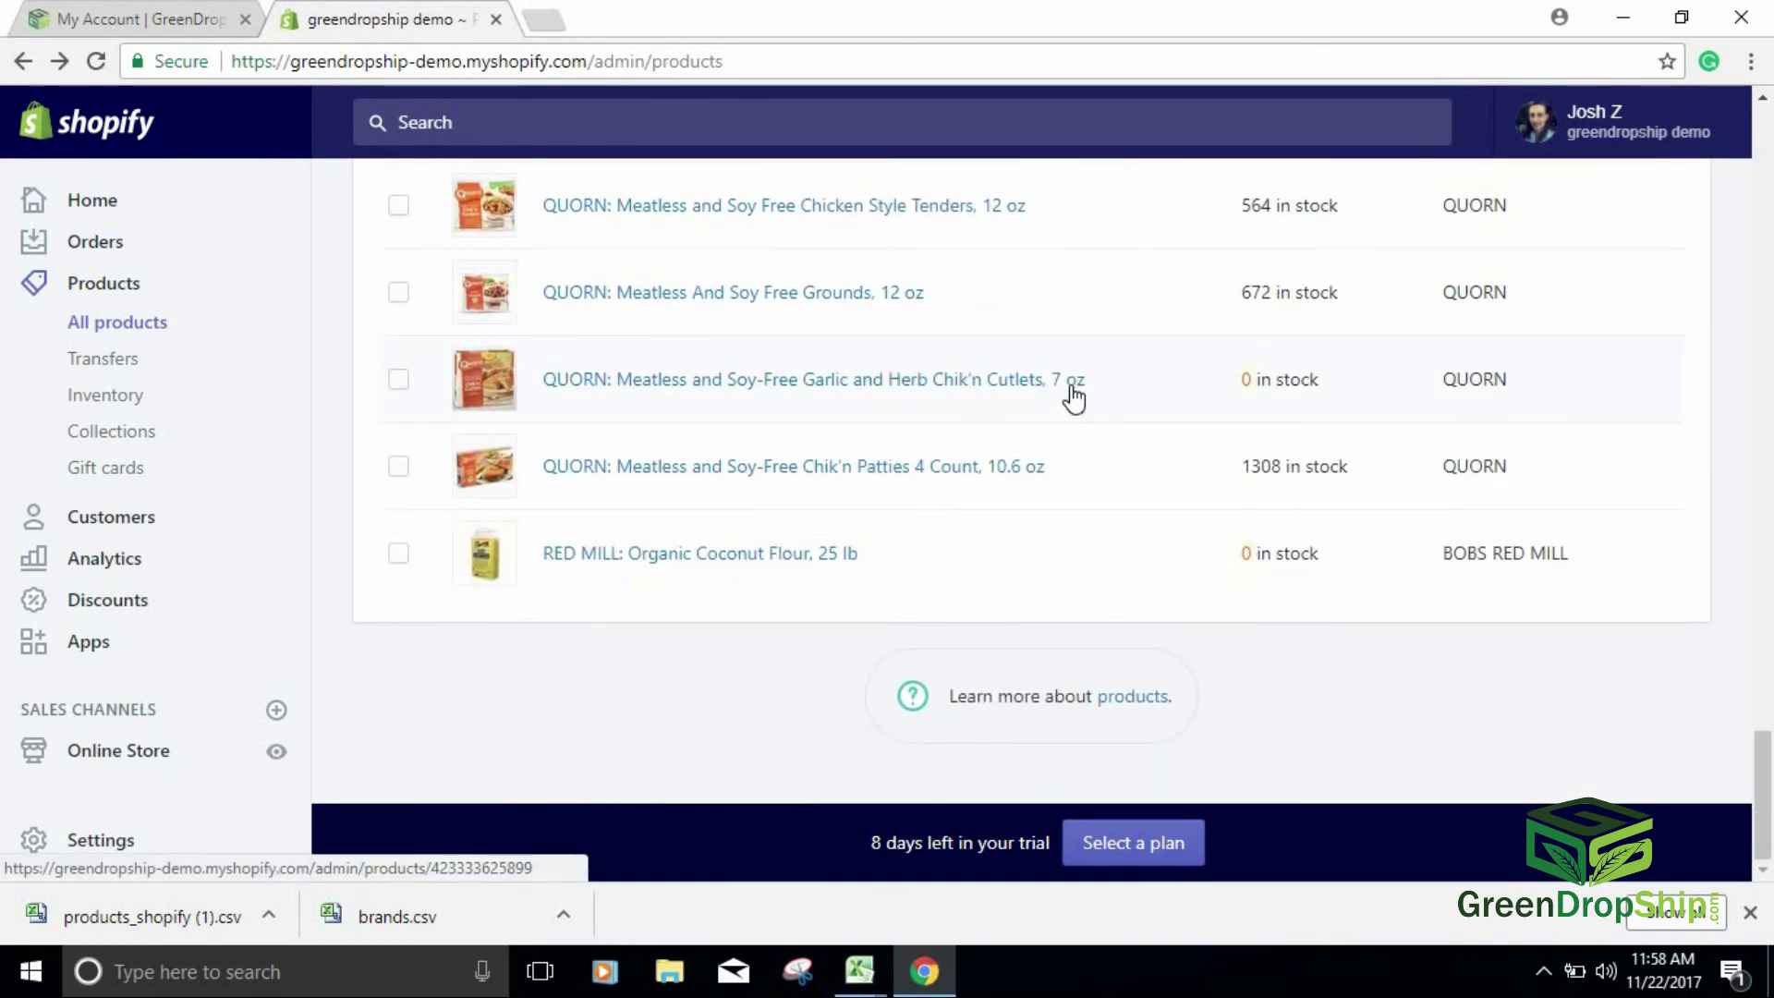
pyautogui.scroll(20, 1074, 399)
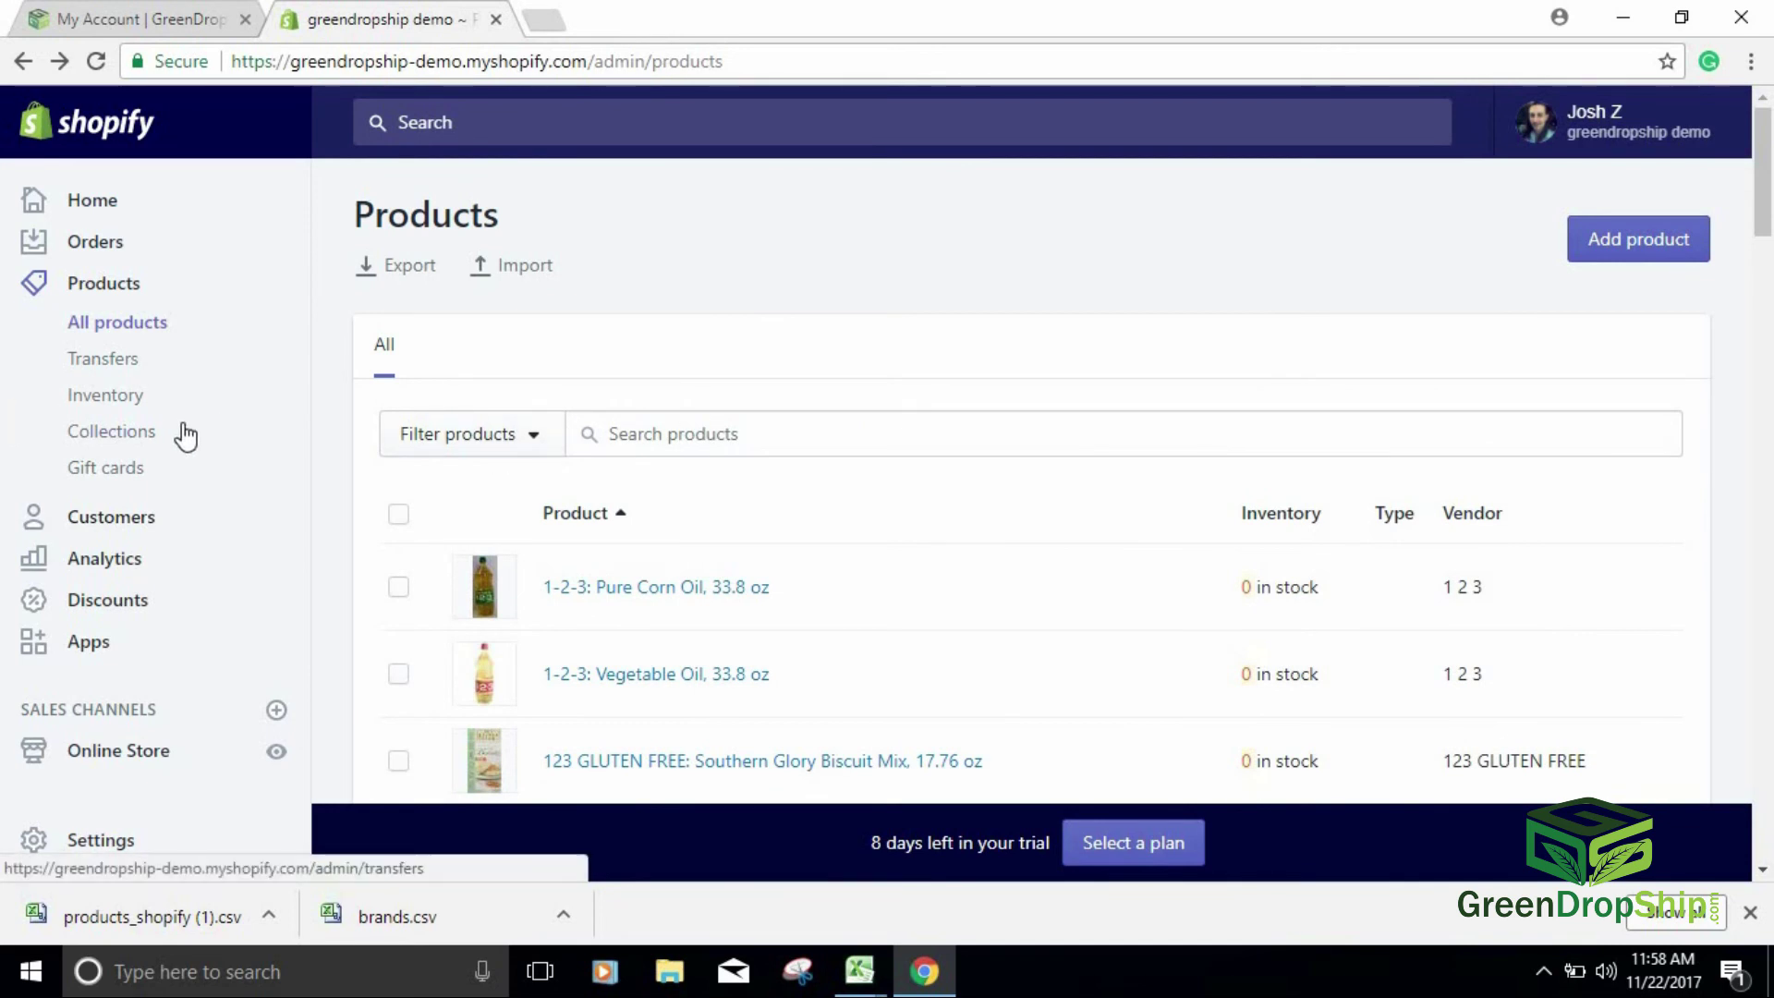
pyautogui.scroll(-20, 871, 453)
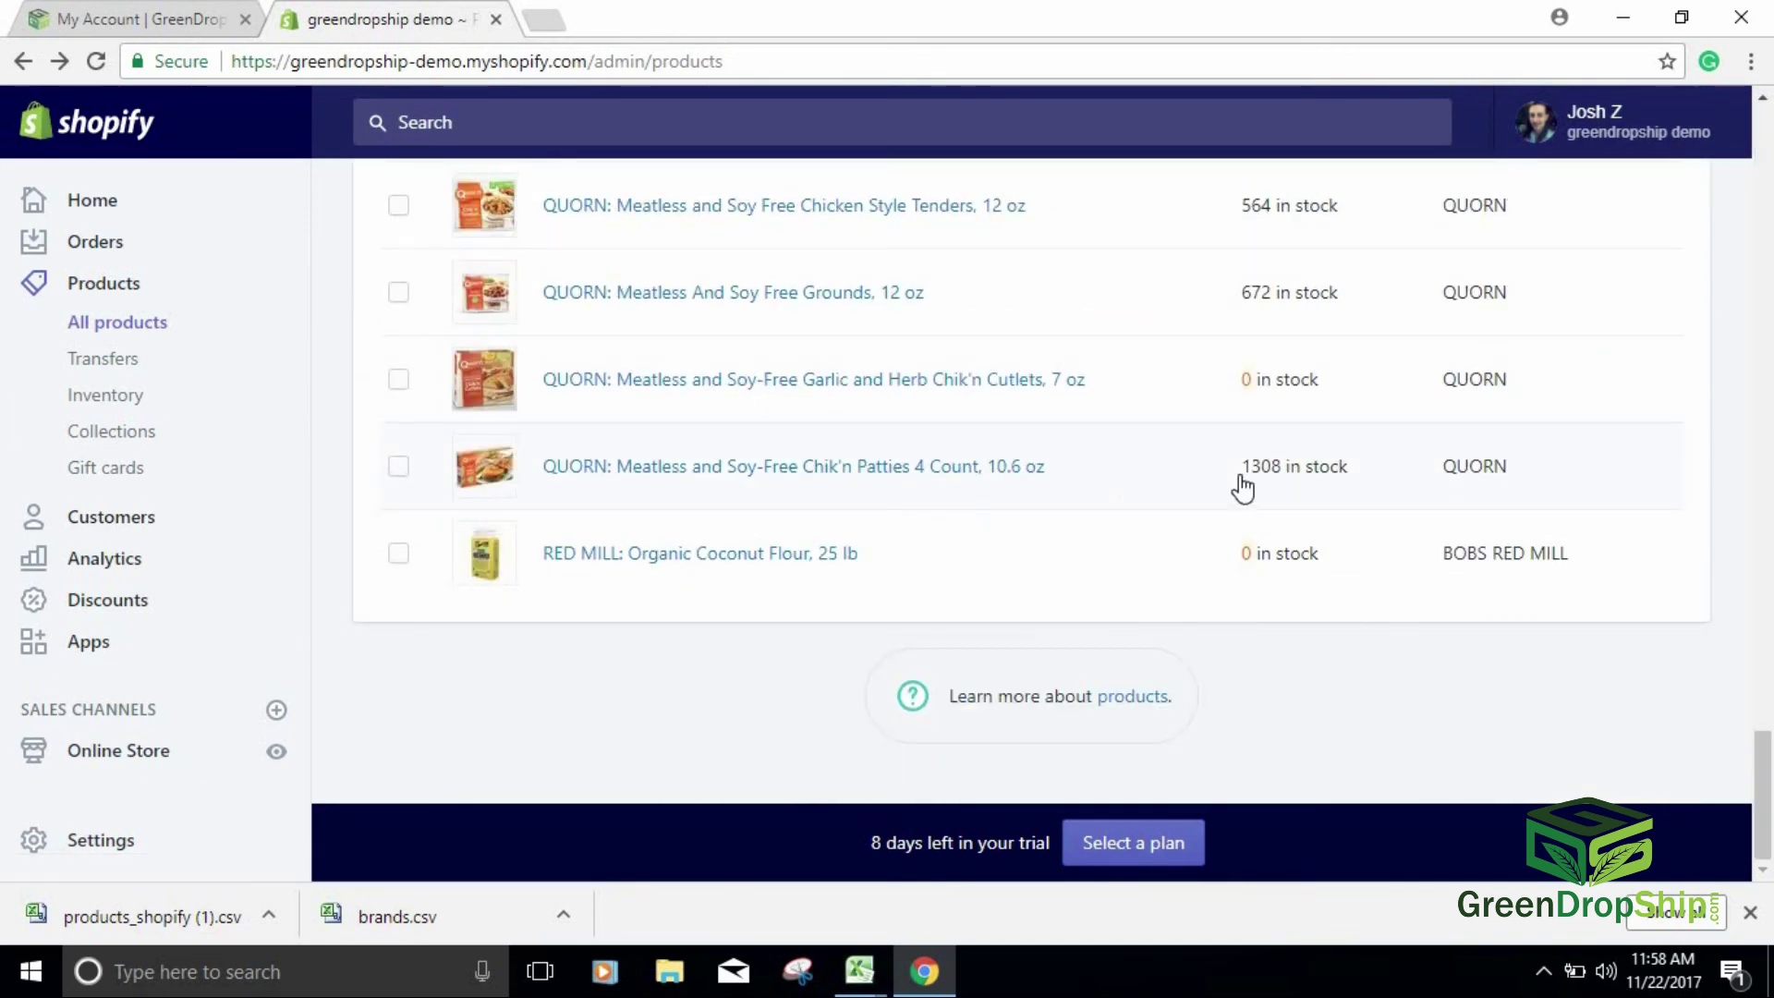
# Step: Open the product QUORN: Meatless and Soy-Free Chik'n Patties 4 Count, 10.6 oz, and examine its description, images, vendor and pricing sections
pyautogui.click(635, 476)
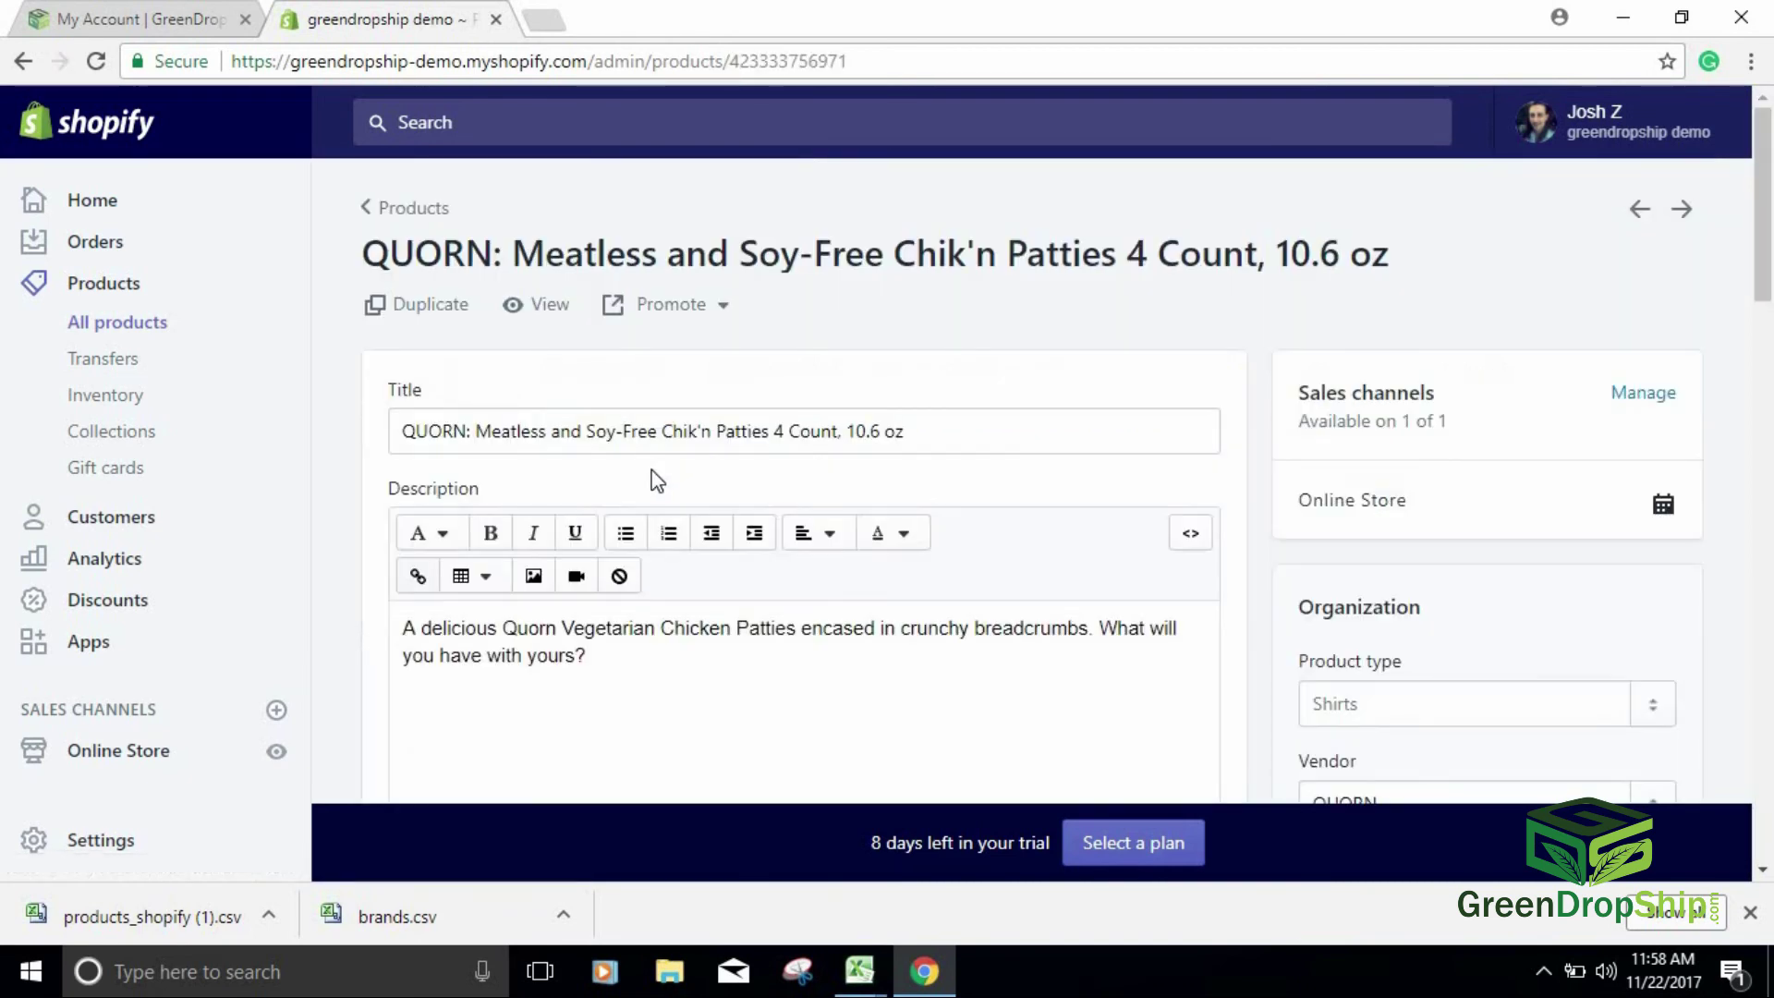
pyautogui.scroll(-13, 1132, 439)
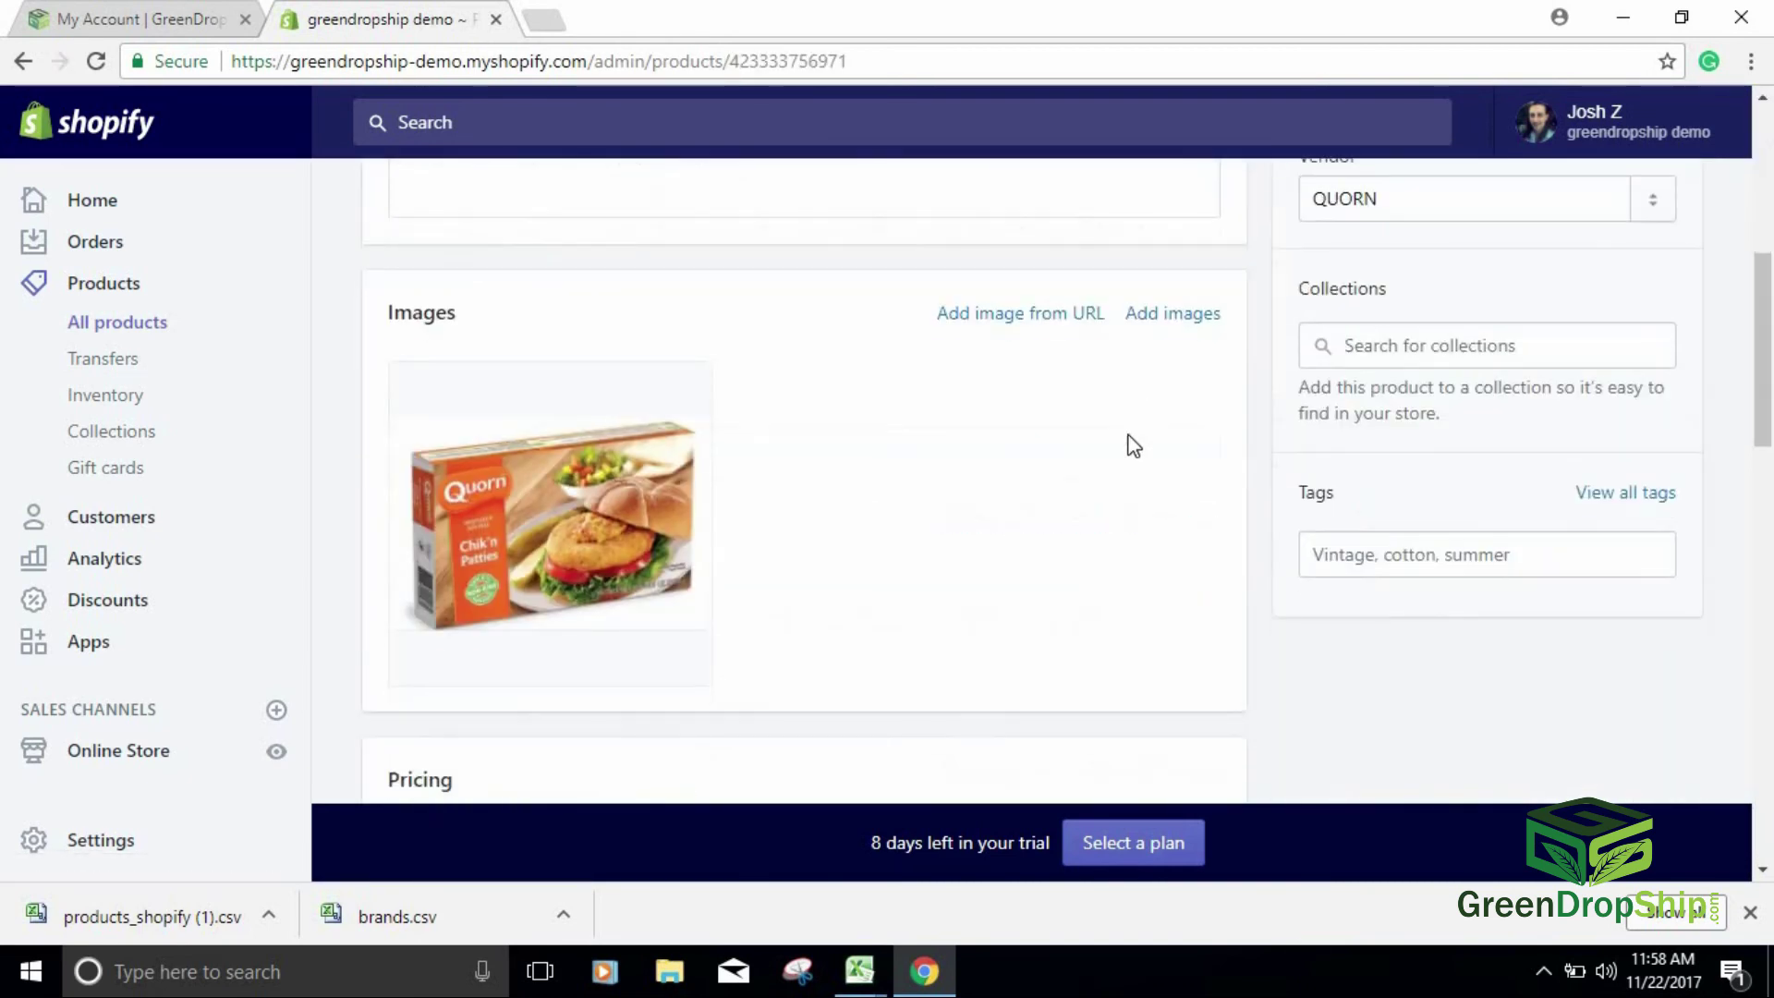
pyautogui.scroll(8, 1131, 447)
pyautogui.scroll(2, 1130, 436)
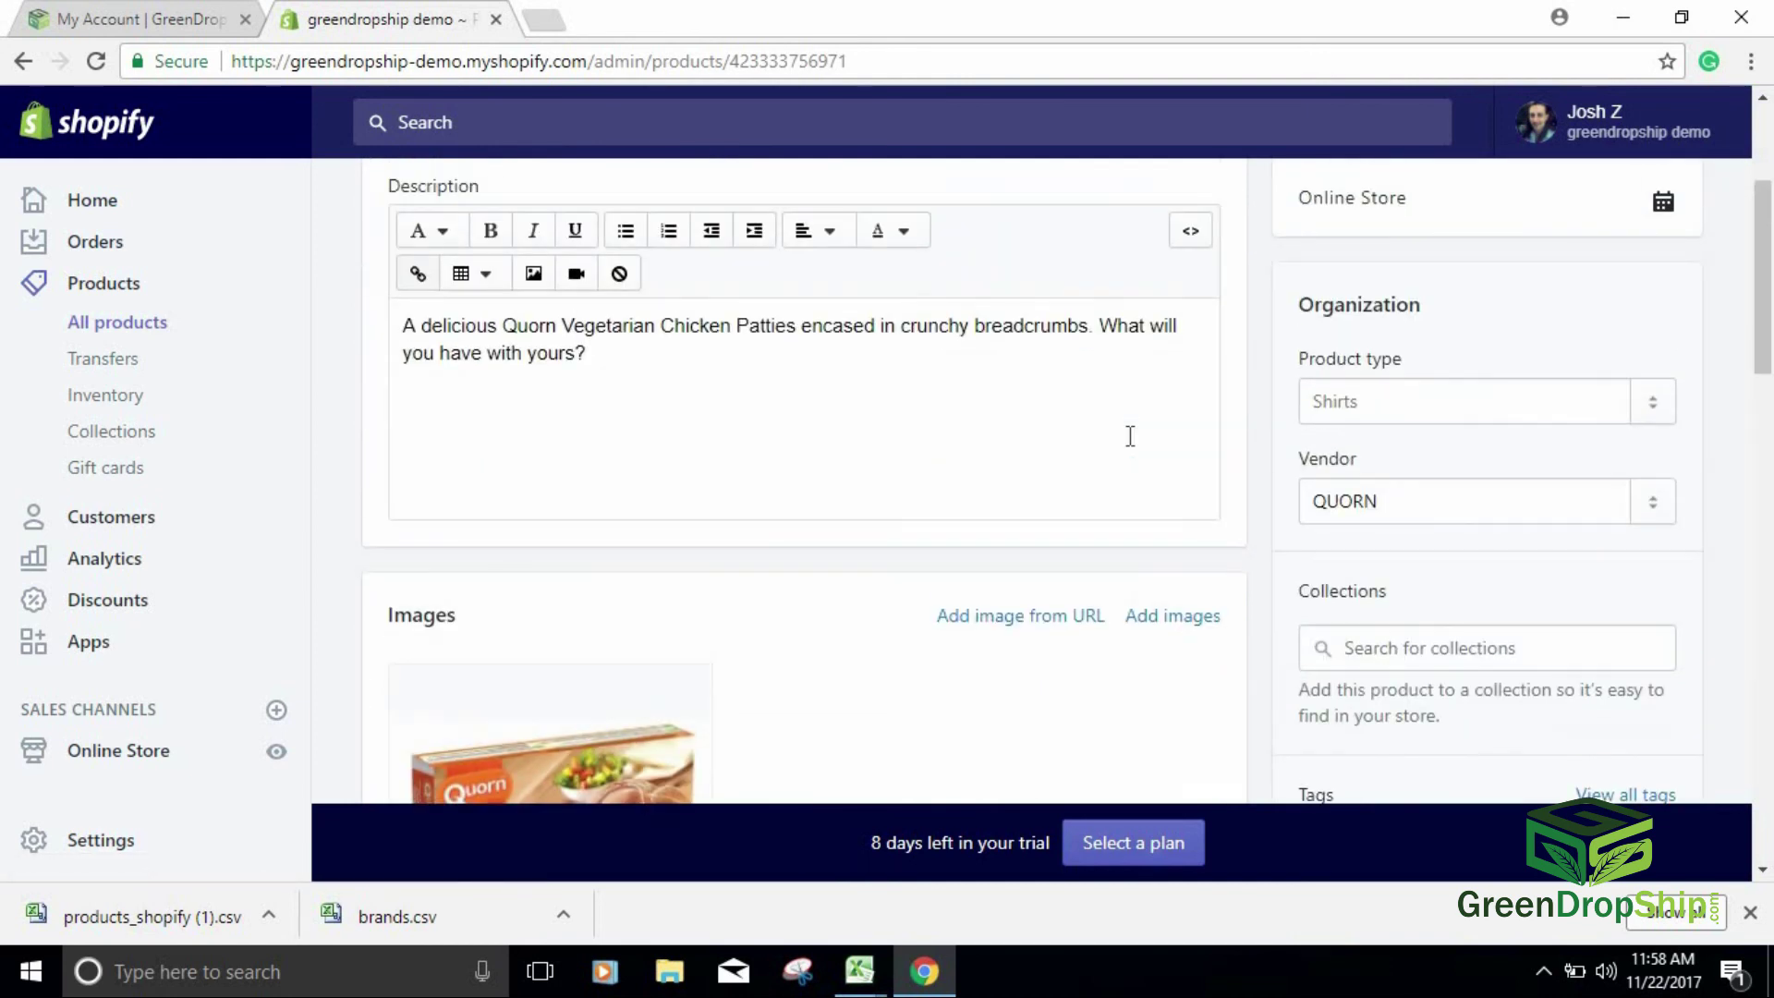
pyautogui.scroll(-15, 1128, 435)
pyautogui.scroll(8, 1132, 444)
pyautogui.scroll(10, 1130, 444)
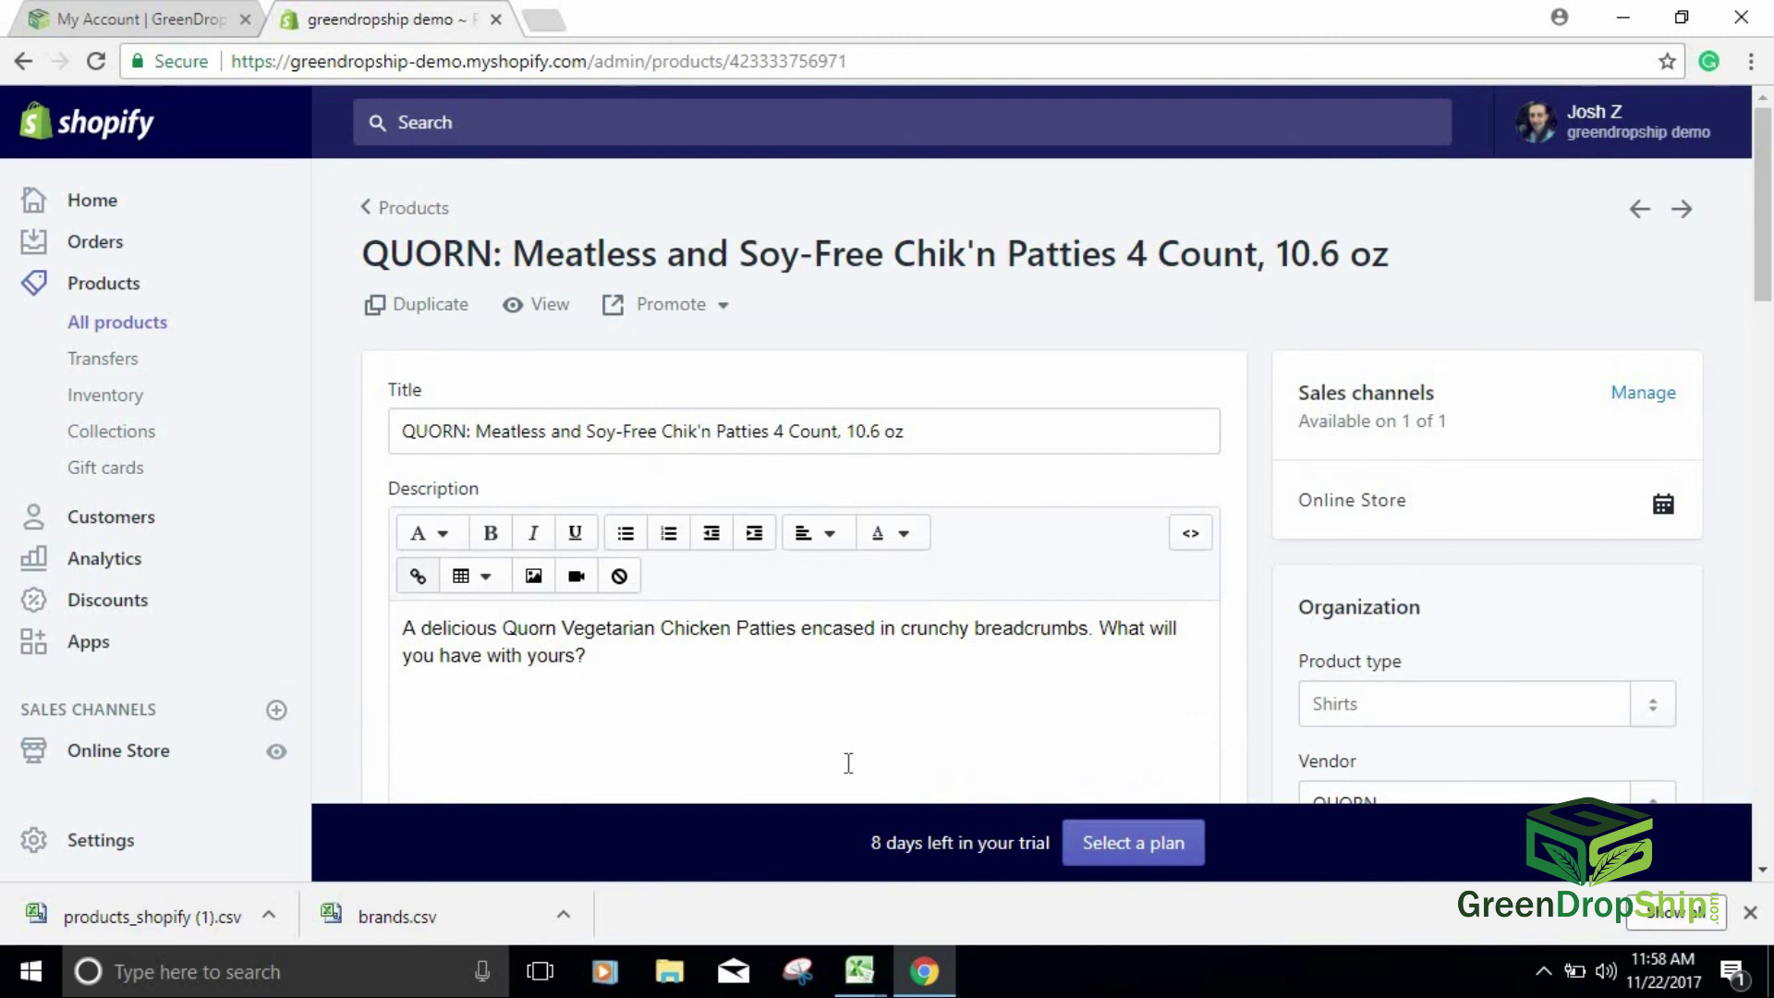
pyautogui.click(589, 661)
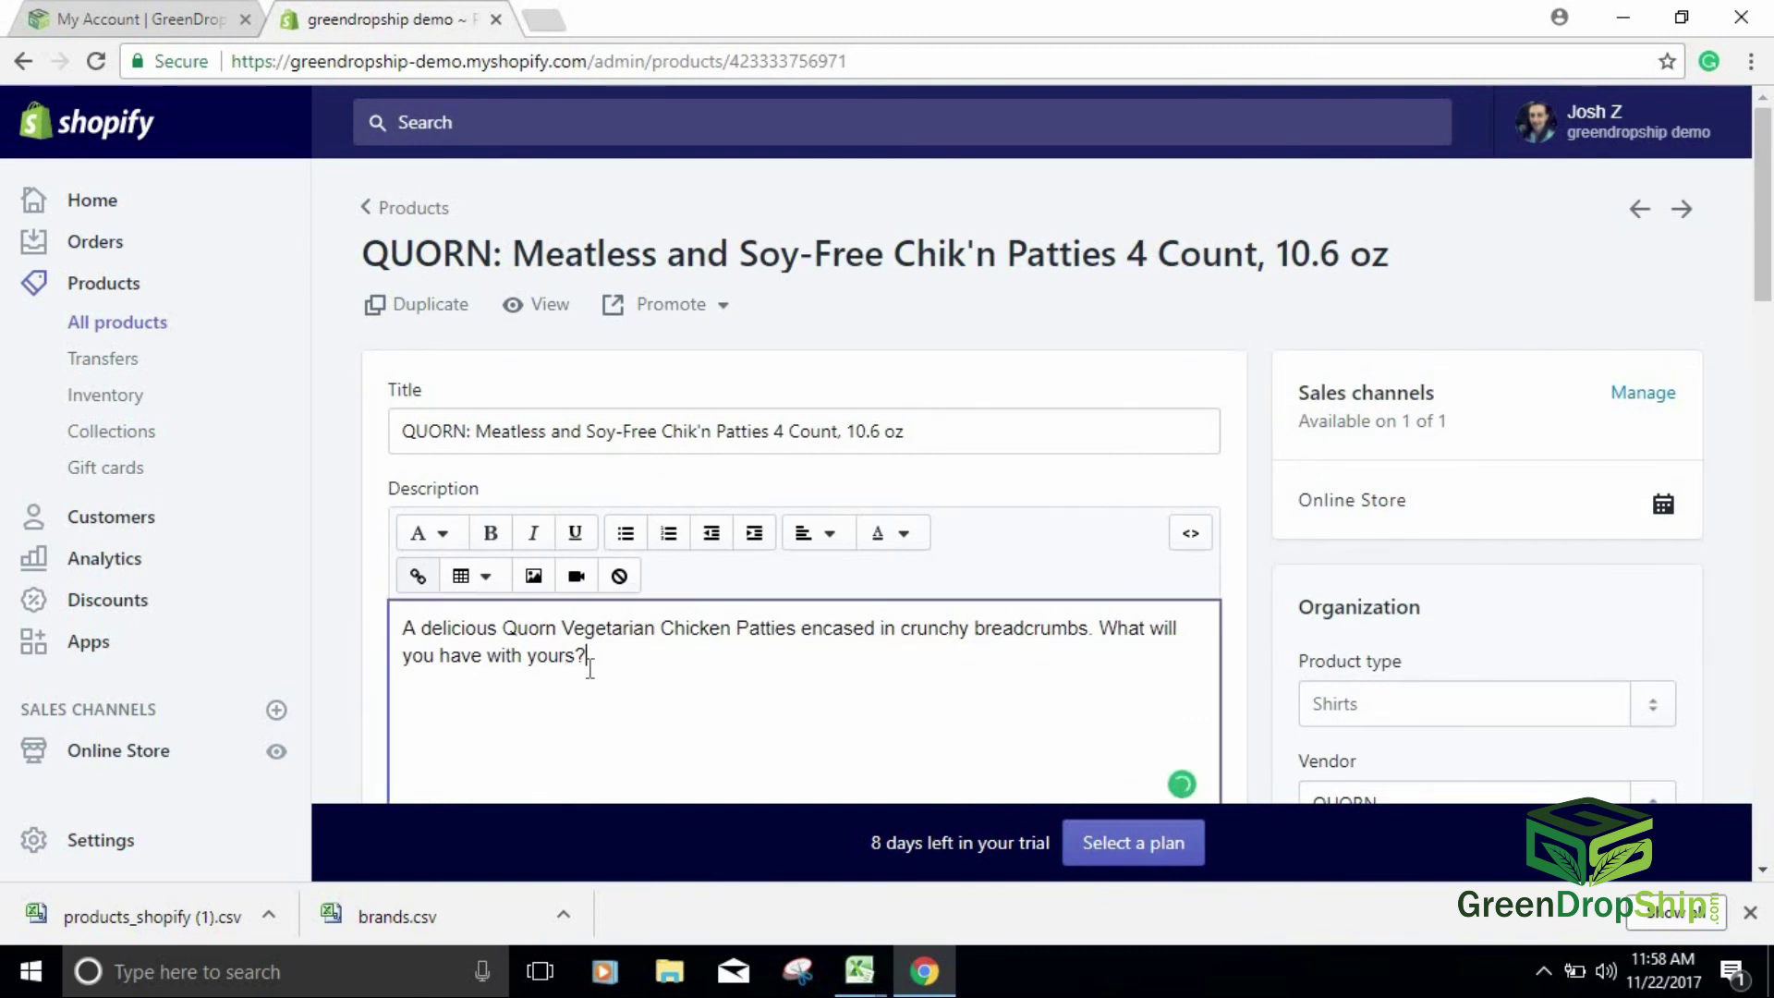